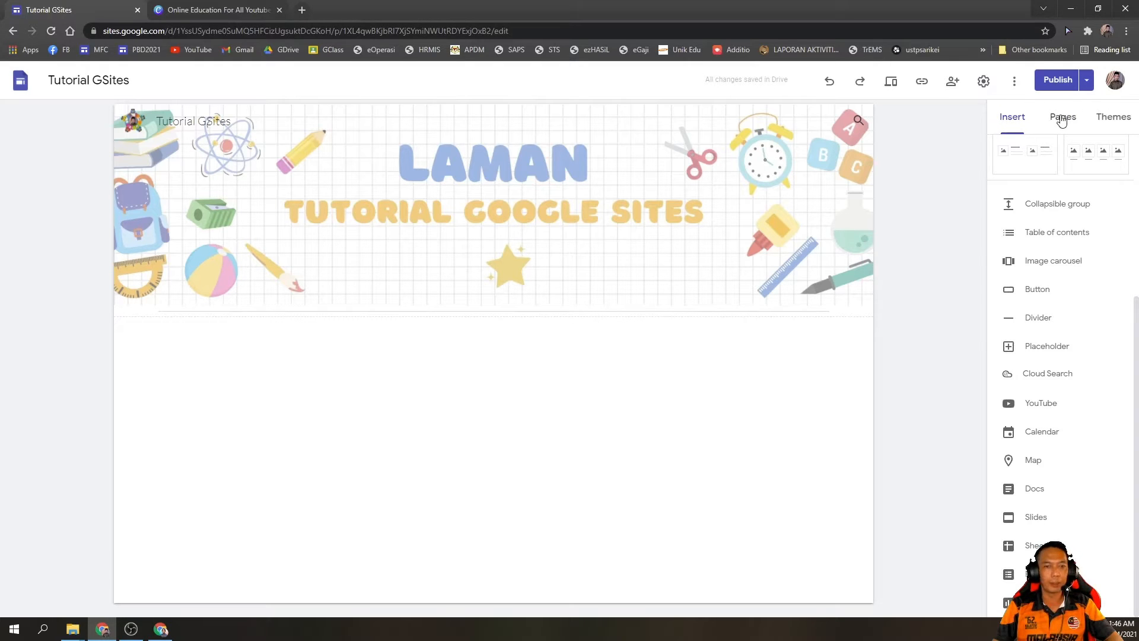
# Show the site's page list and examine the options and properties available for the Home page.
pyautogui.click(1062, 122)
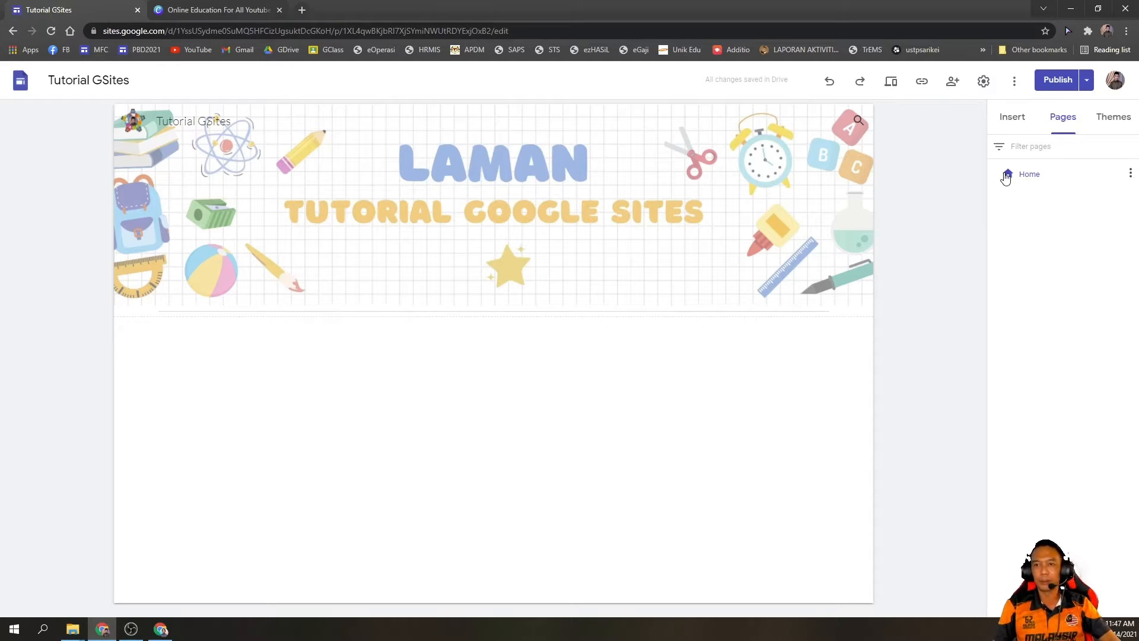
pyautogui.click(1130, 174)
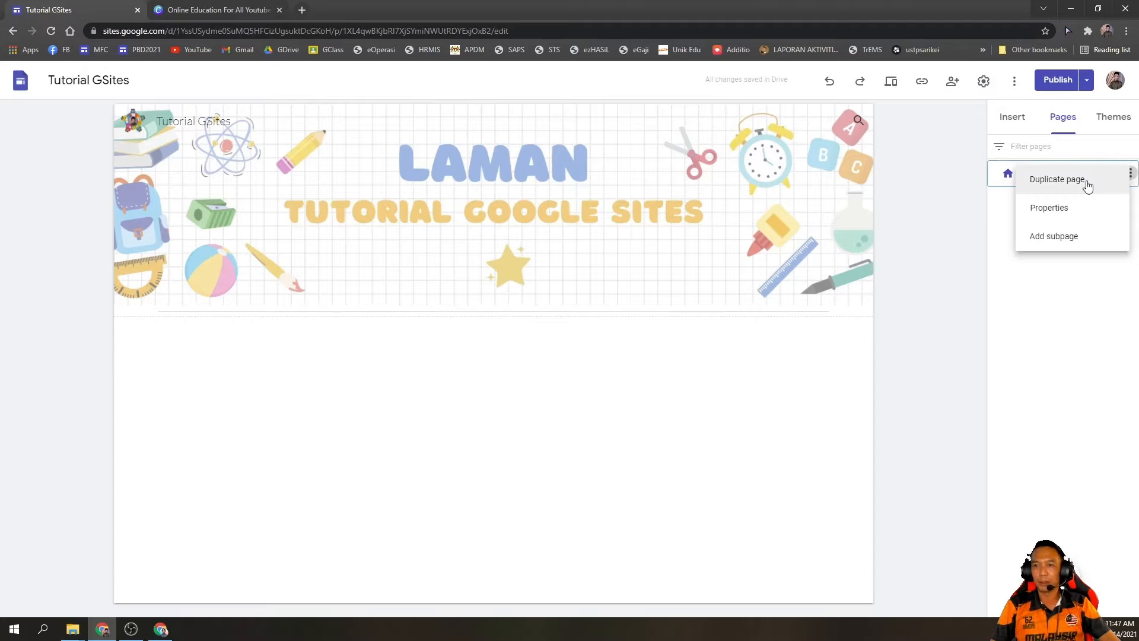
pyautogui.click(1075, 207)
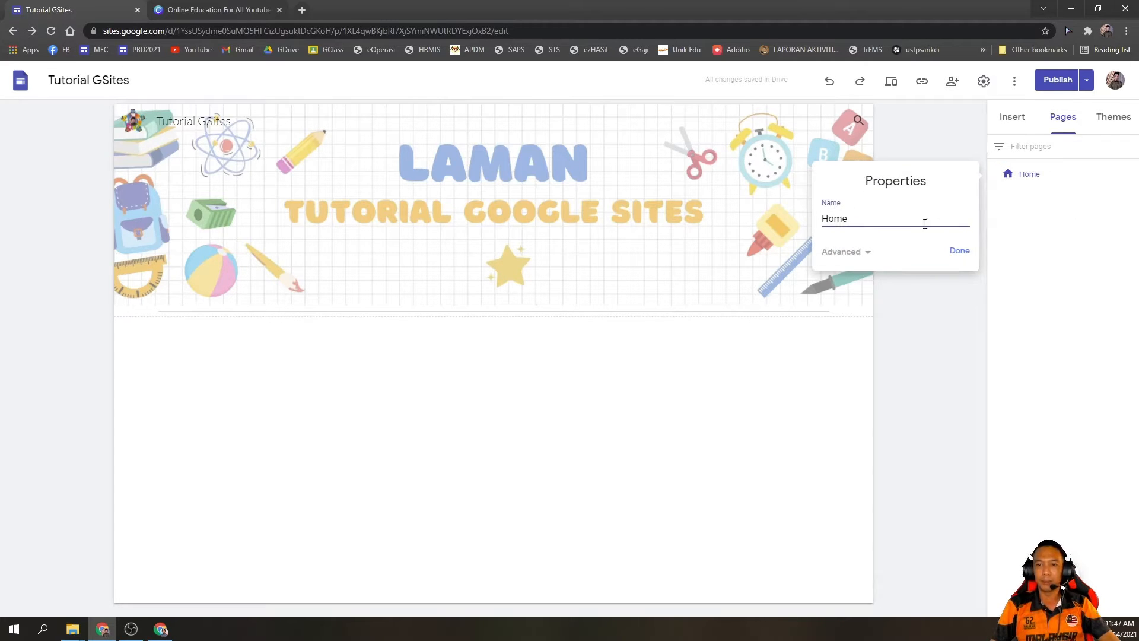
pyautogui.click(960, 252)
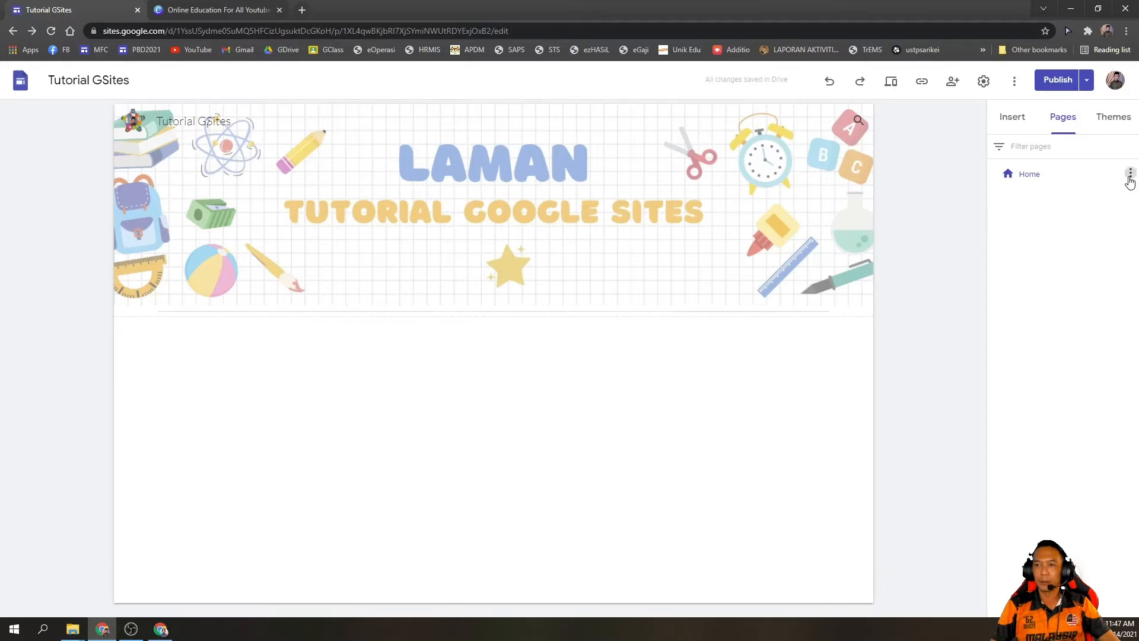
pyautogui.click(1130, 176)
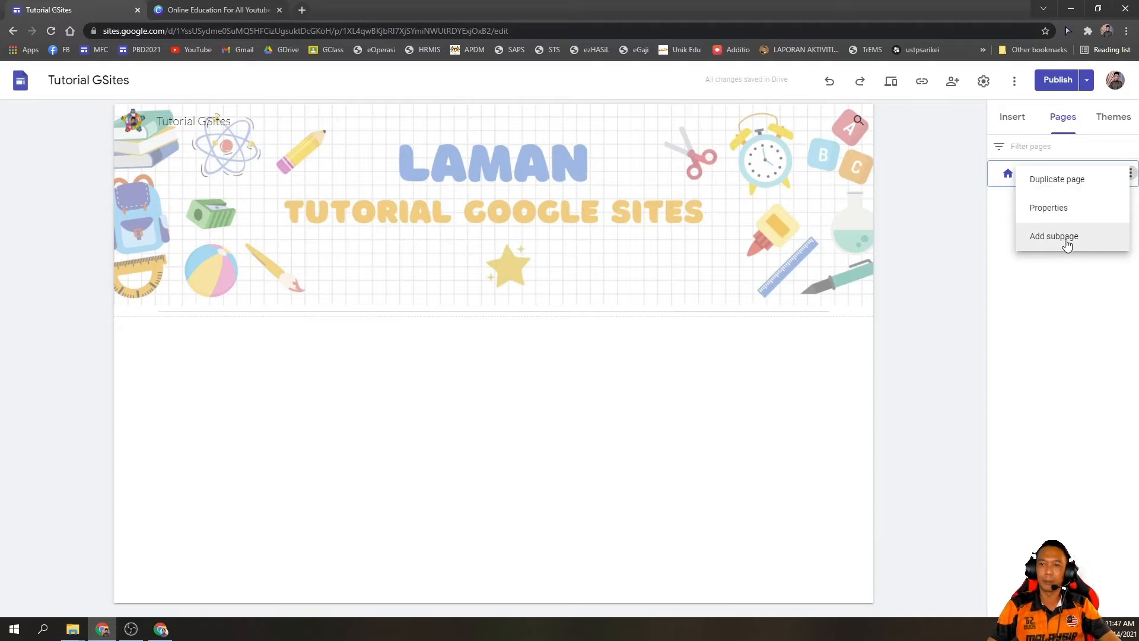
pyautogui.click(1030, 280)
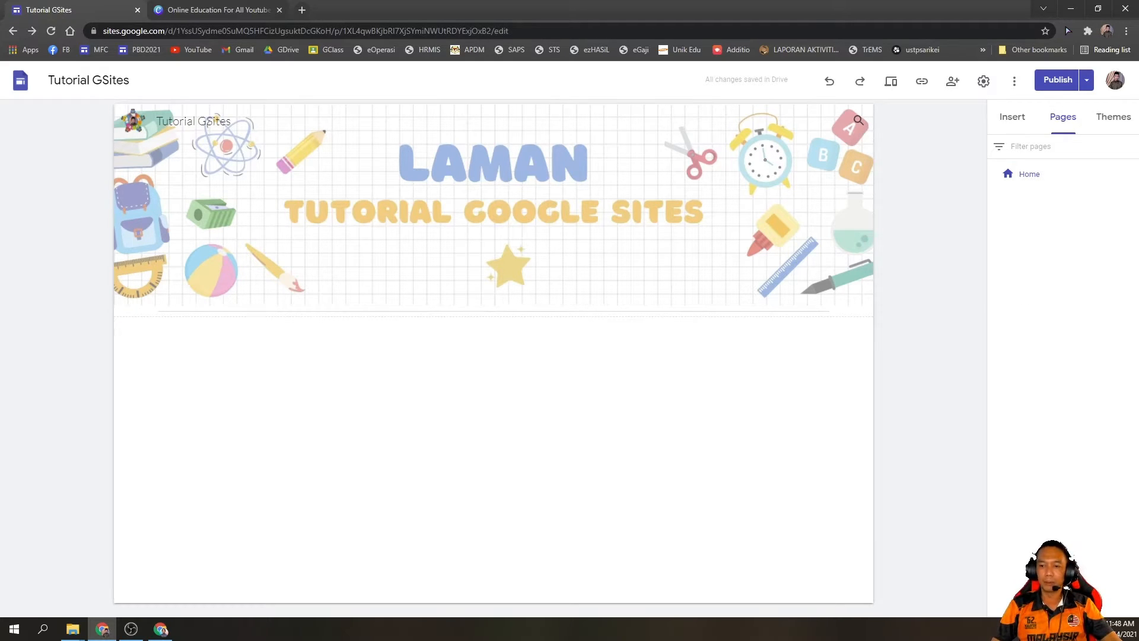
# Restore the browser window from full screen, move it to a corner of the desktop and enlarge it to cover most of the screen.
pyautogui.moveTo(1062, 577)
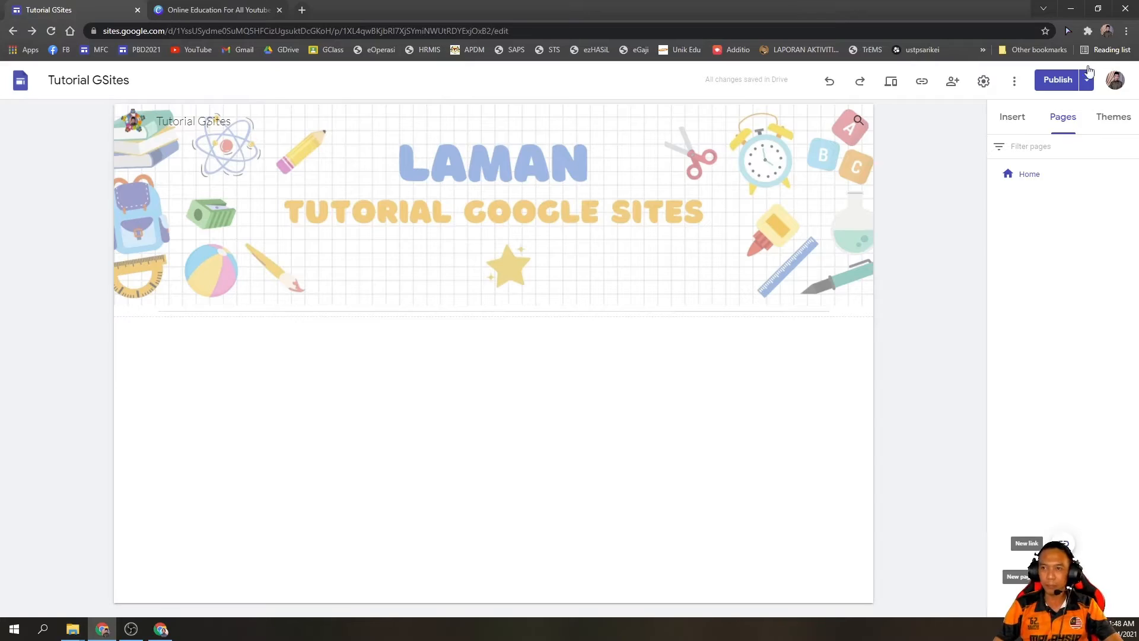
pyautogui.click(1098, 8)
pyautogui.moveTo(604, 64); pyautogui.dragTo(324, 16)
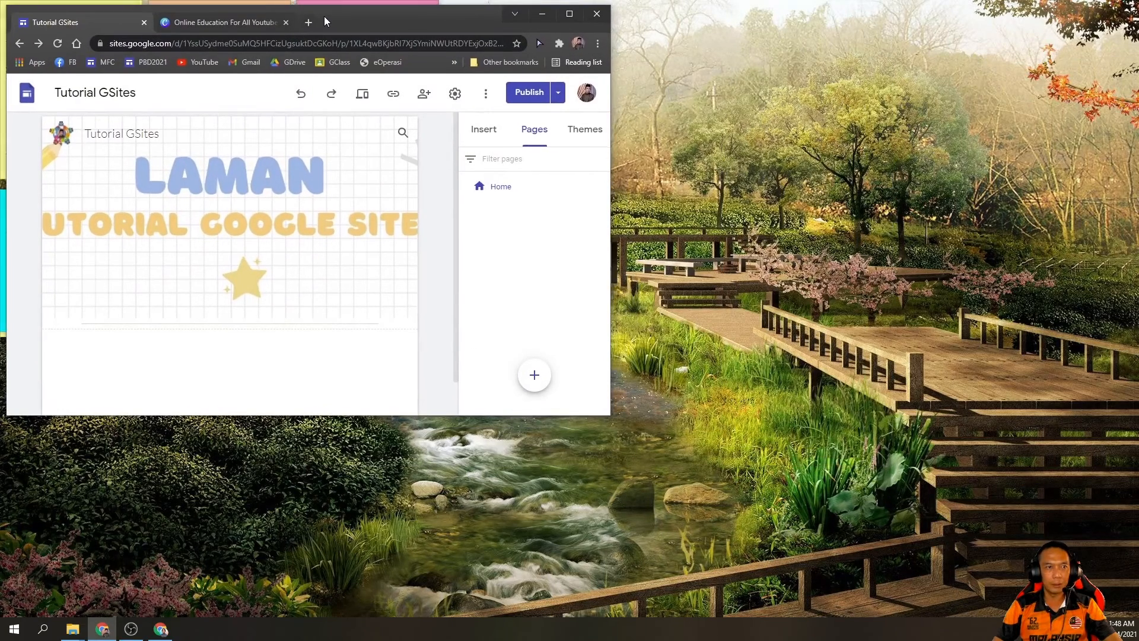
pyautogui.press('super+Home')
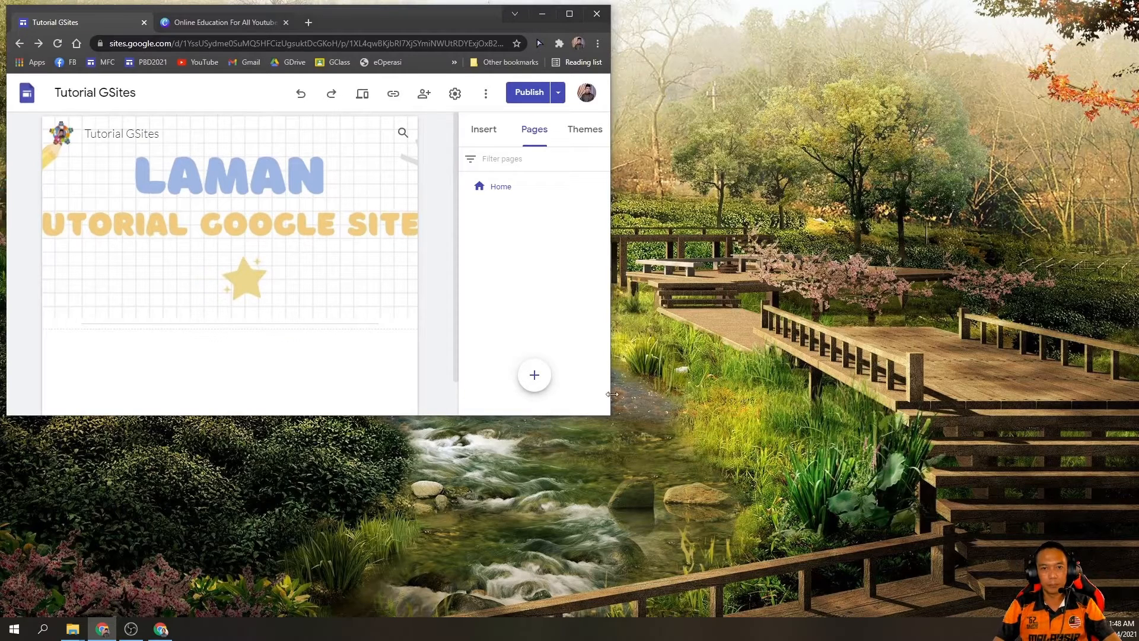
pyautogui.moveTo(610, 416); pyautogui.dragTo(1000, 621)
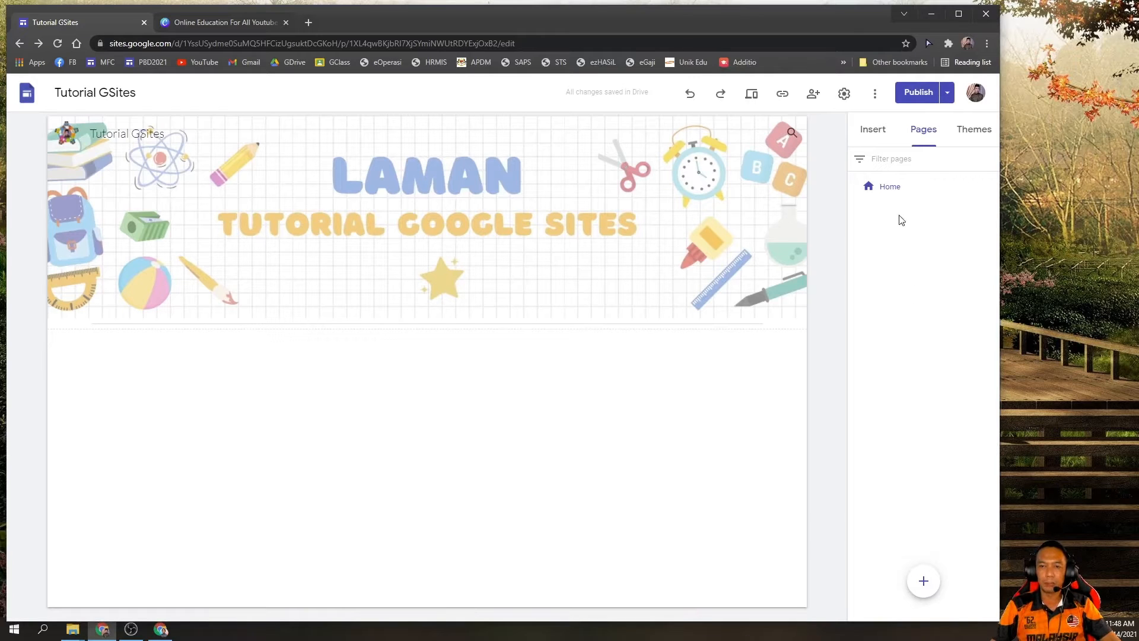
# Add a new page named "Sains Tahun 4" to the site, leaving its custom path empty.
pyautogui.click(924, 583)
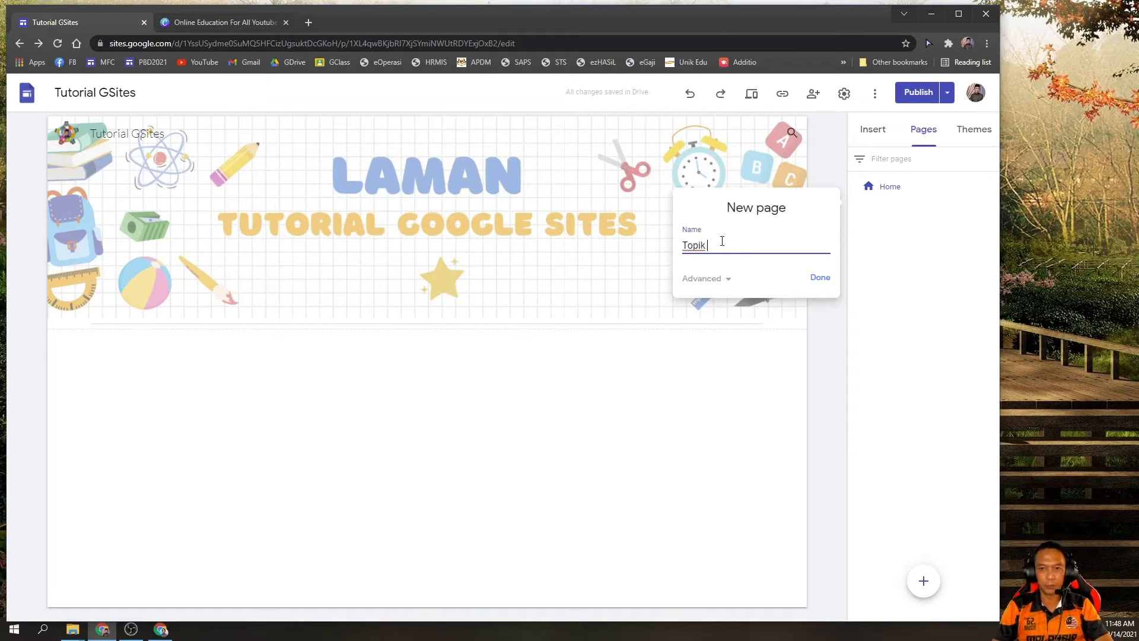
pyautogui.press('BackSpace')
pyautogui.press('BackSpace')
pyautogui.press('BackSpace')
pyautogui.press('BackSpace')
pyautogui.press('BackSpace')
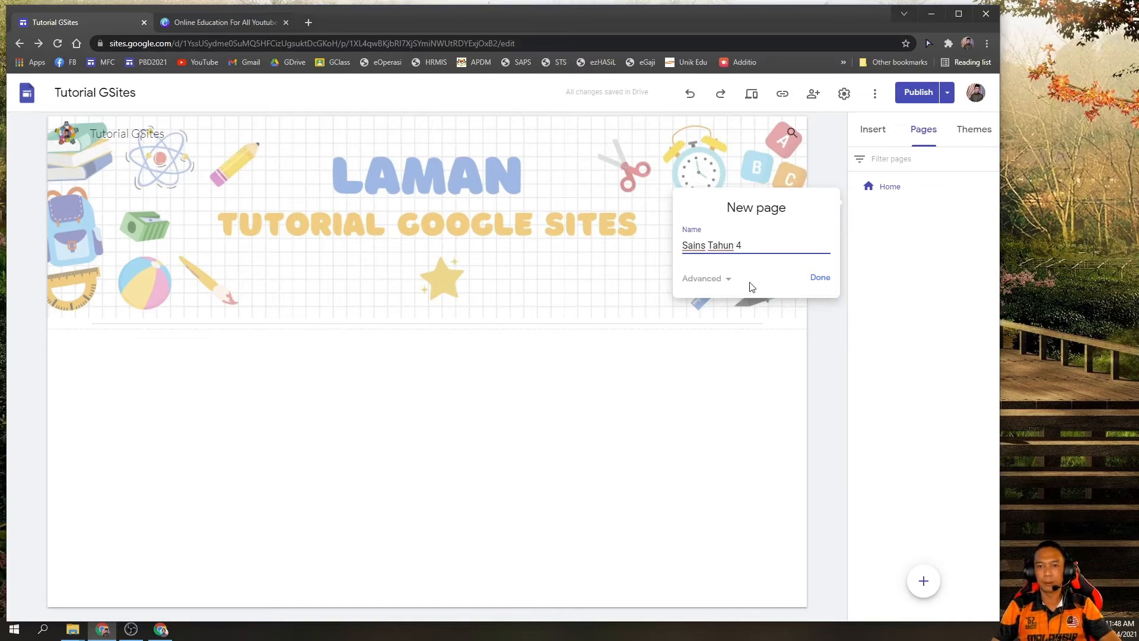
pyautogui.click(728, 280)
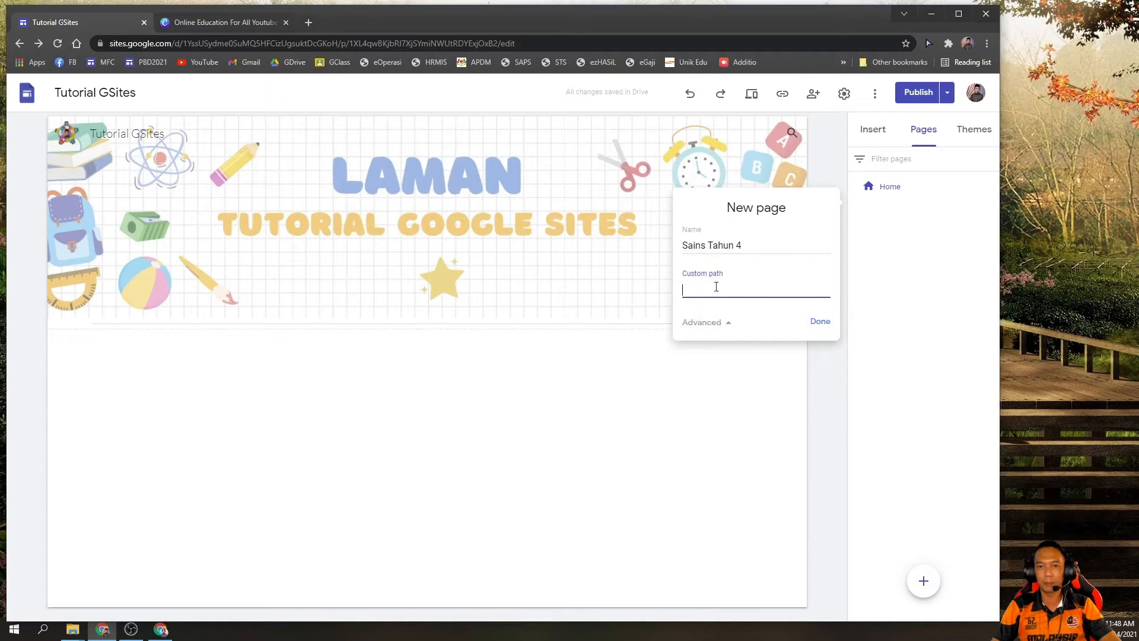
pyautogui.click(819, 322)
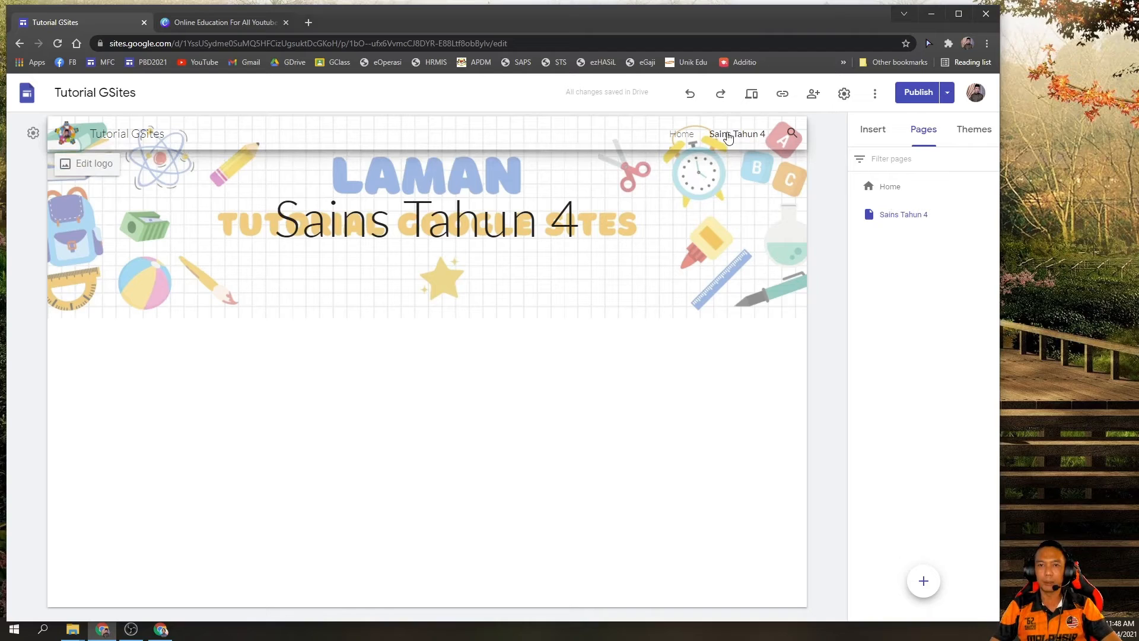
# Preview the Sains Tahun 4 page in the large-screen and phone layouts, checking the phone navigation menu, and return to editing.
pyautogui.click(751, 94)
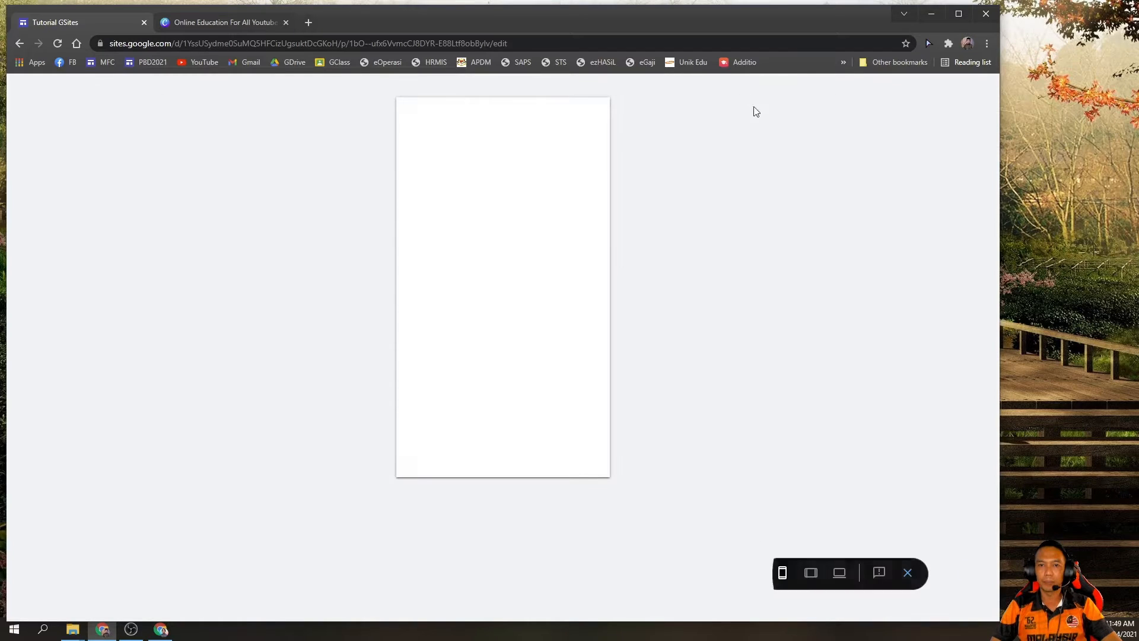
pyautogui.click(837, 571)
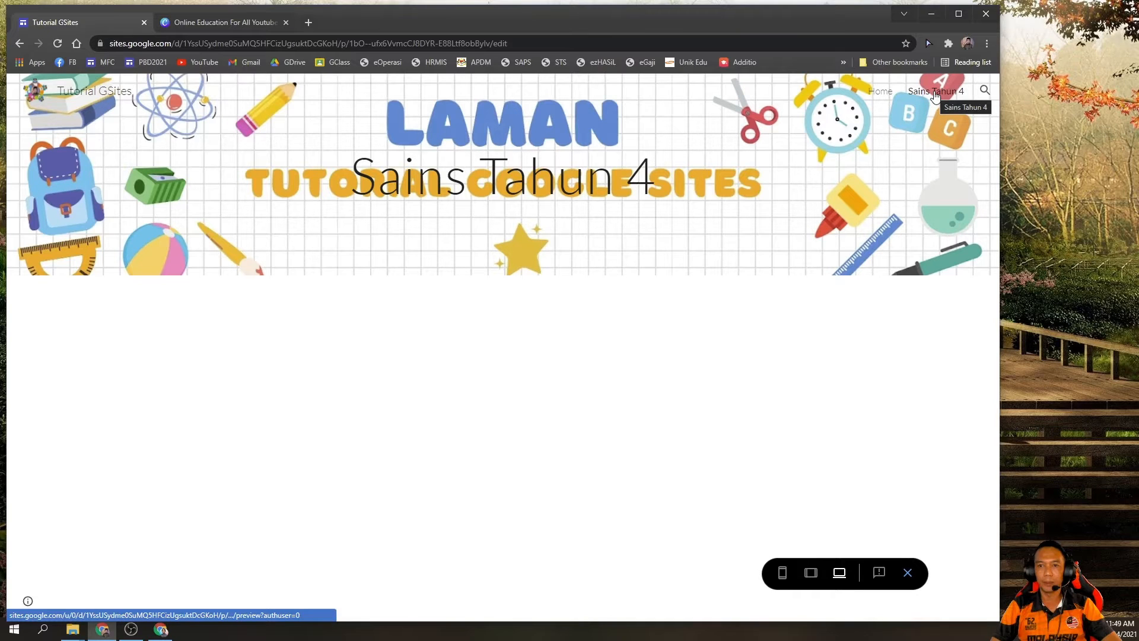
pyautogui.click(782, 572)
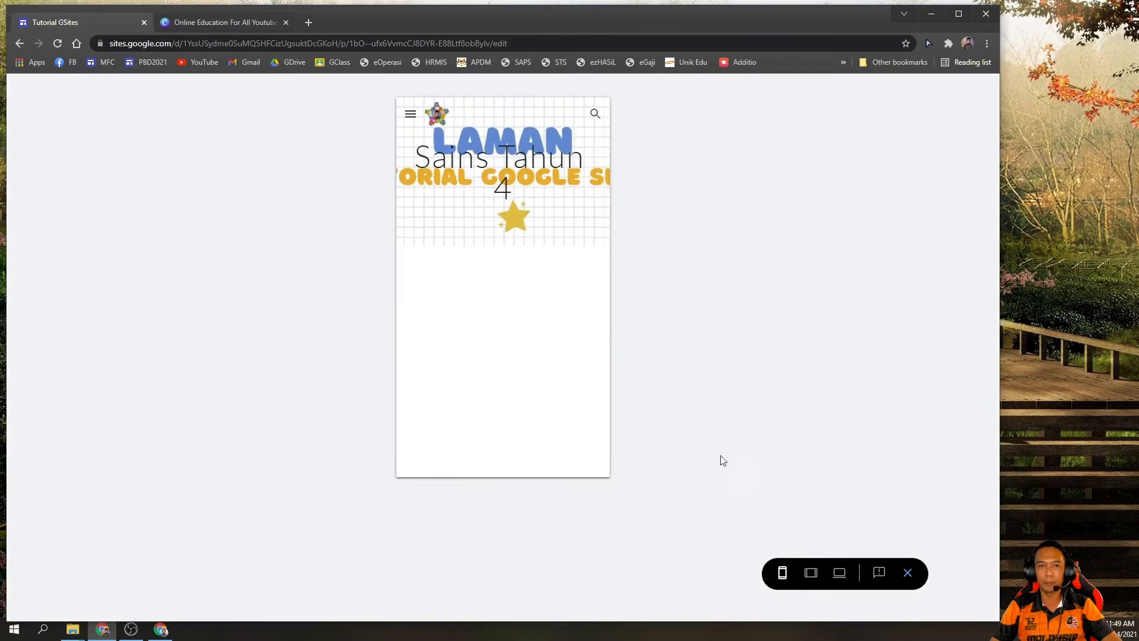
pyautogui.click(410, 117)
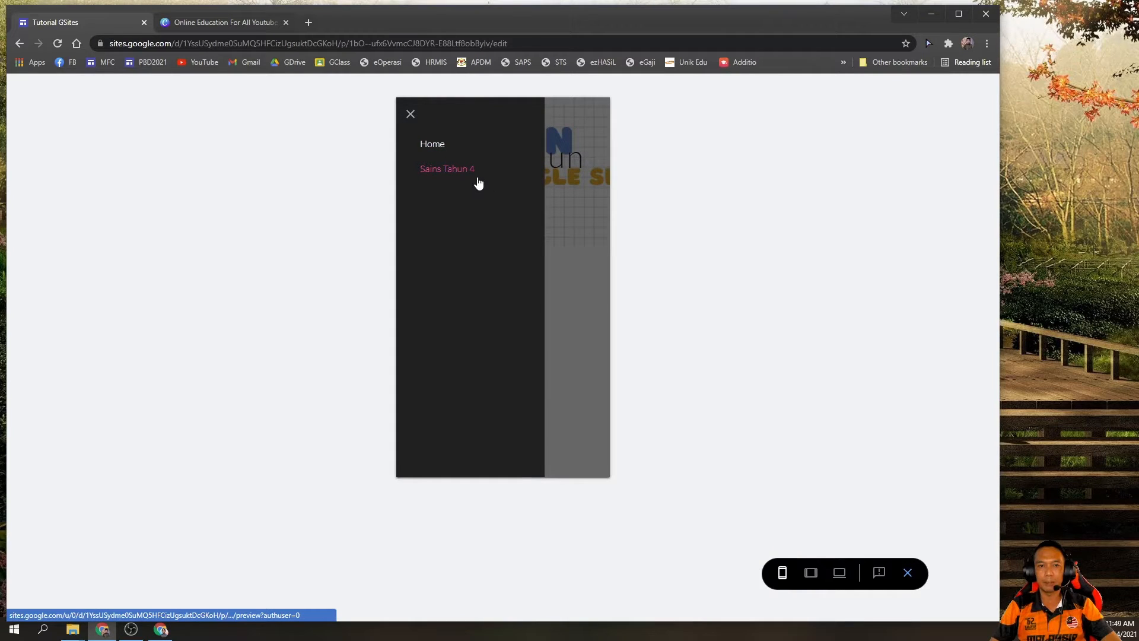
pyautogui.click(409, 112)
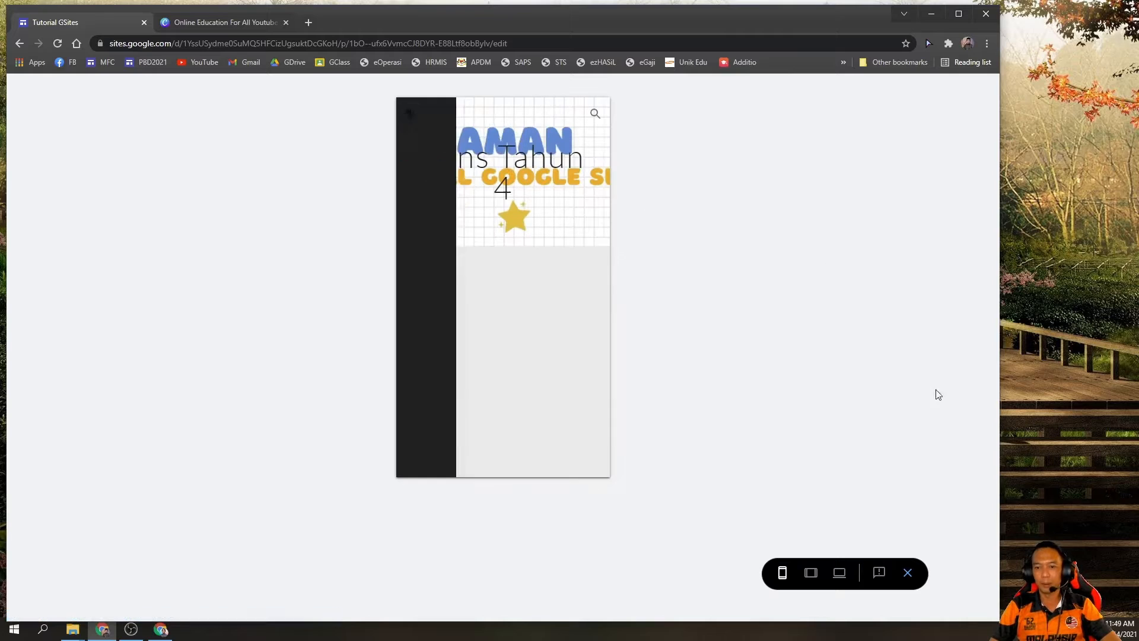
pyautogui.click(908, 573)
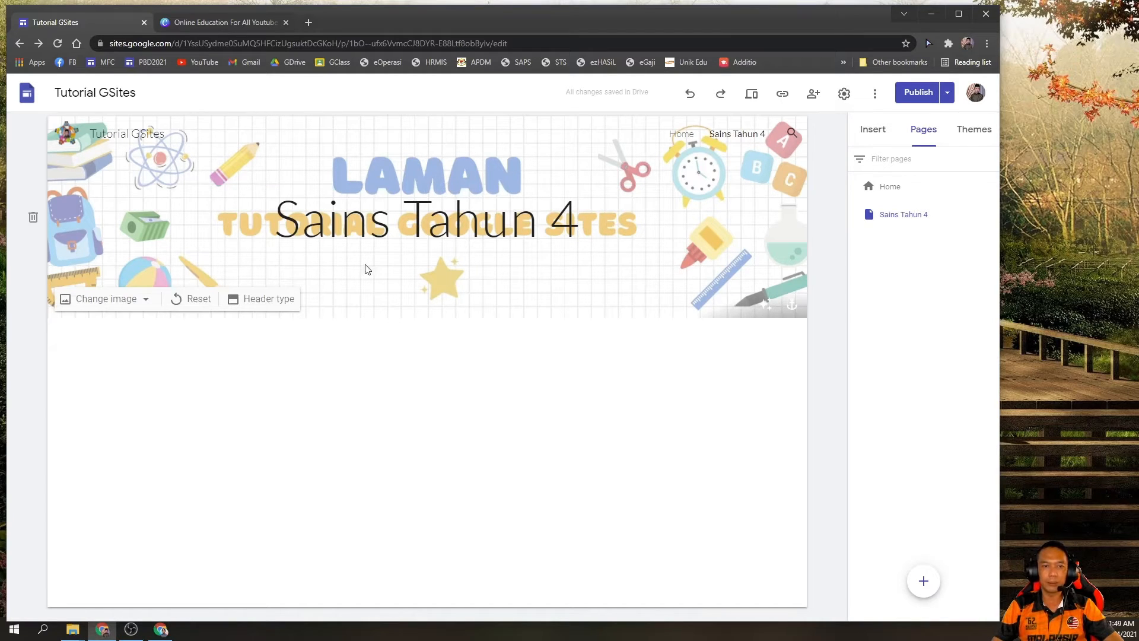
# Replace the Sains Tahun 4 page's header image with the red herringbone pattern from the gallery.
pyautogui.click(125, 301)
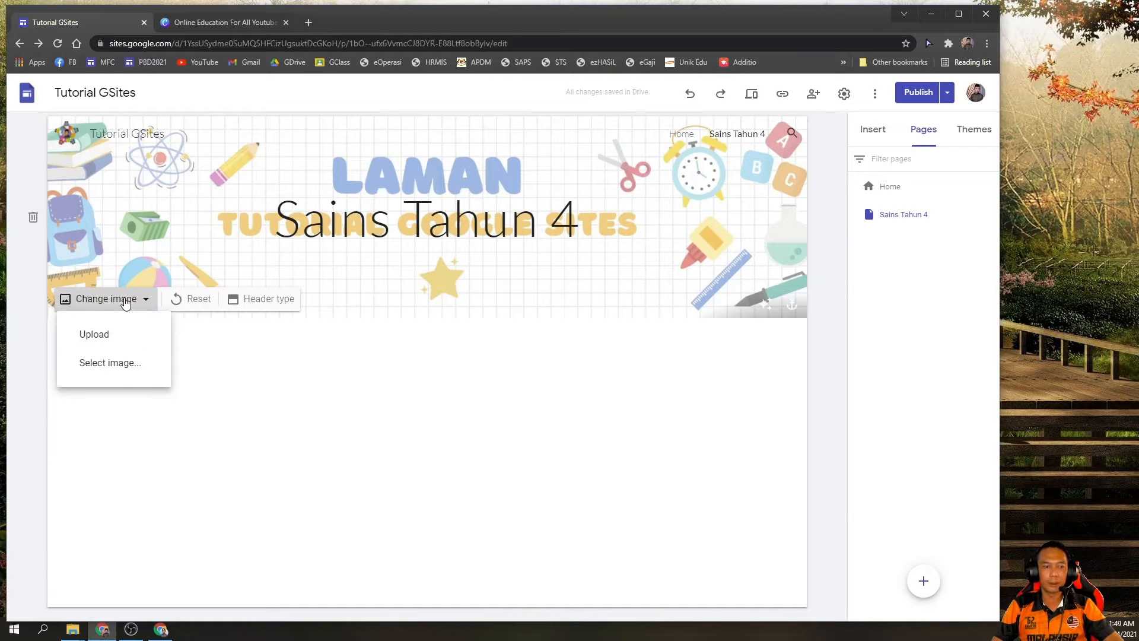
pyautogui.click(117, 366)
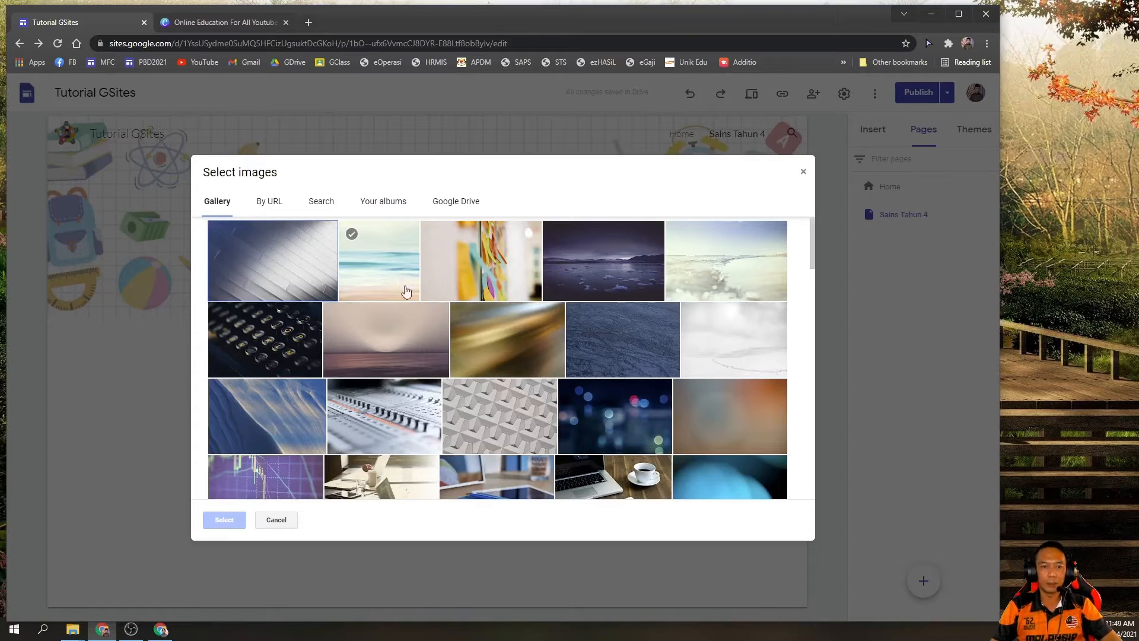
pyautogui.scroll(-4, 374, 350)
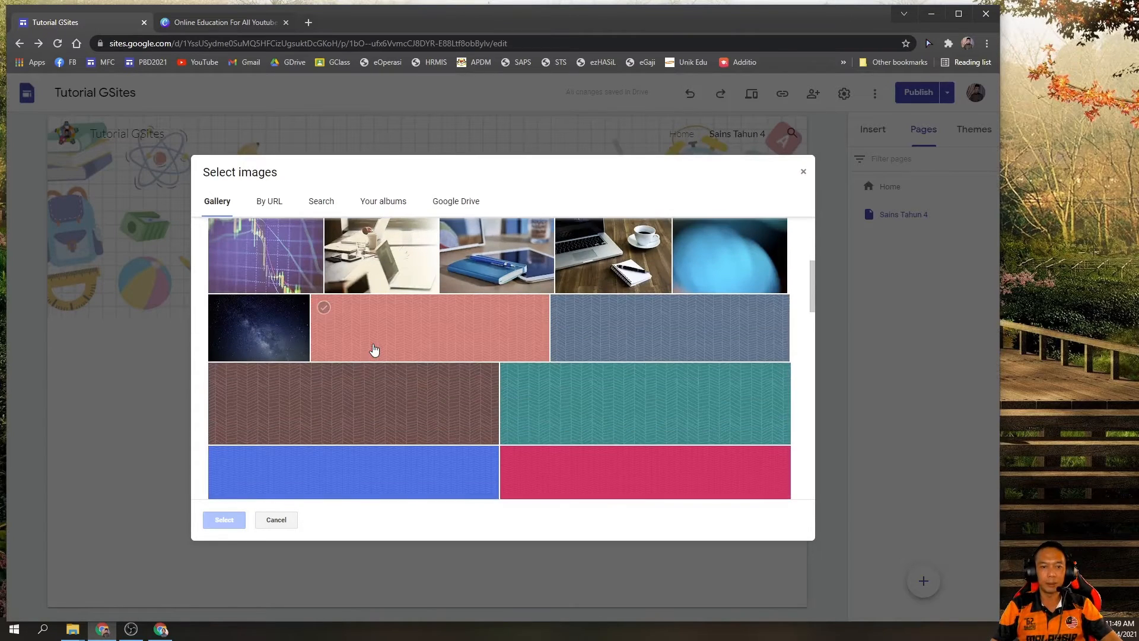
pyautogui.click(387, 338)
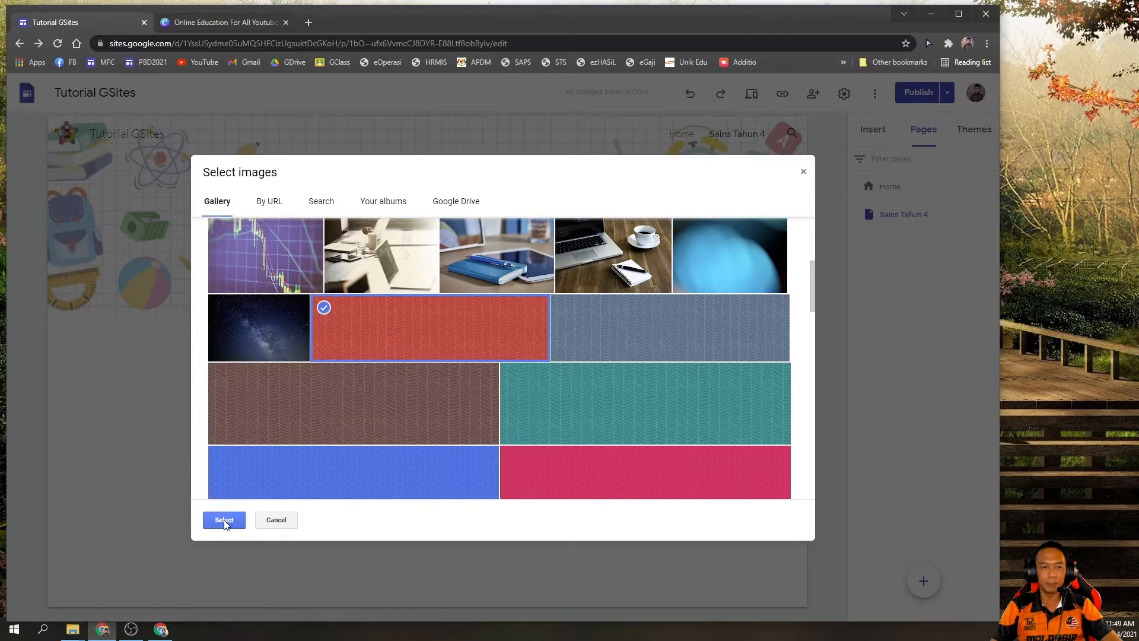
pyautogui.click(224, 520)
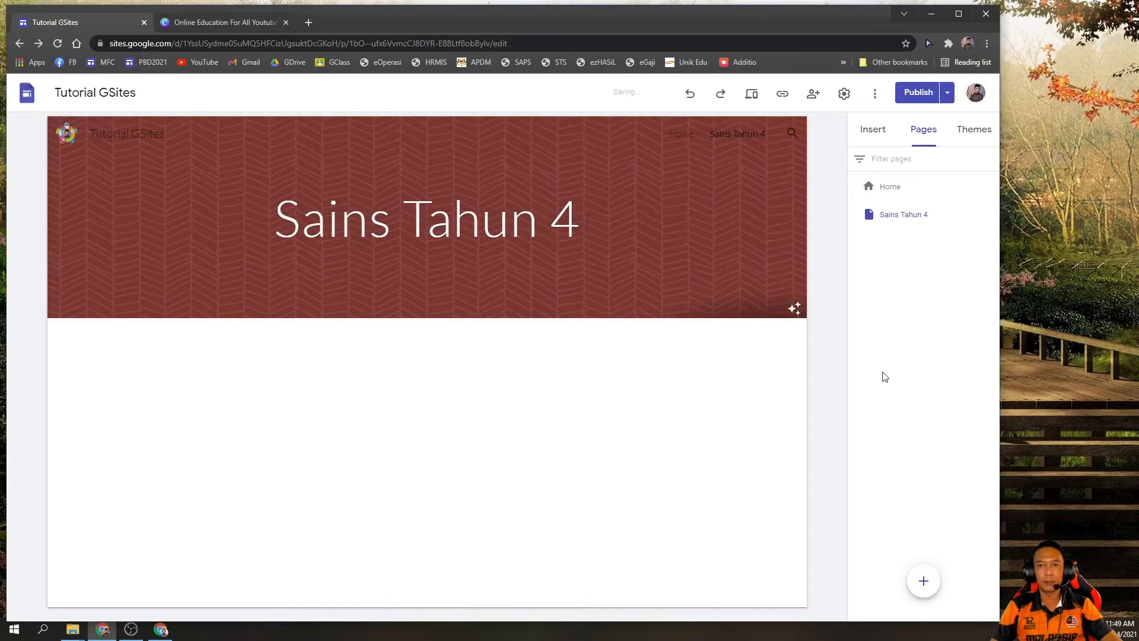
# Compare the Home page with Sains Tahun 4, and duplicate the latter as a new page named "Sains Tahun 5".
pyautogui.click(885, 189)
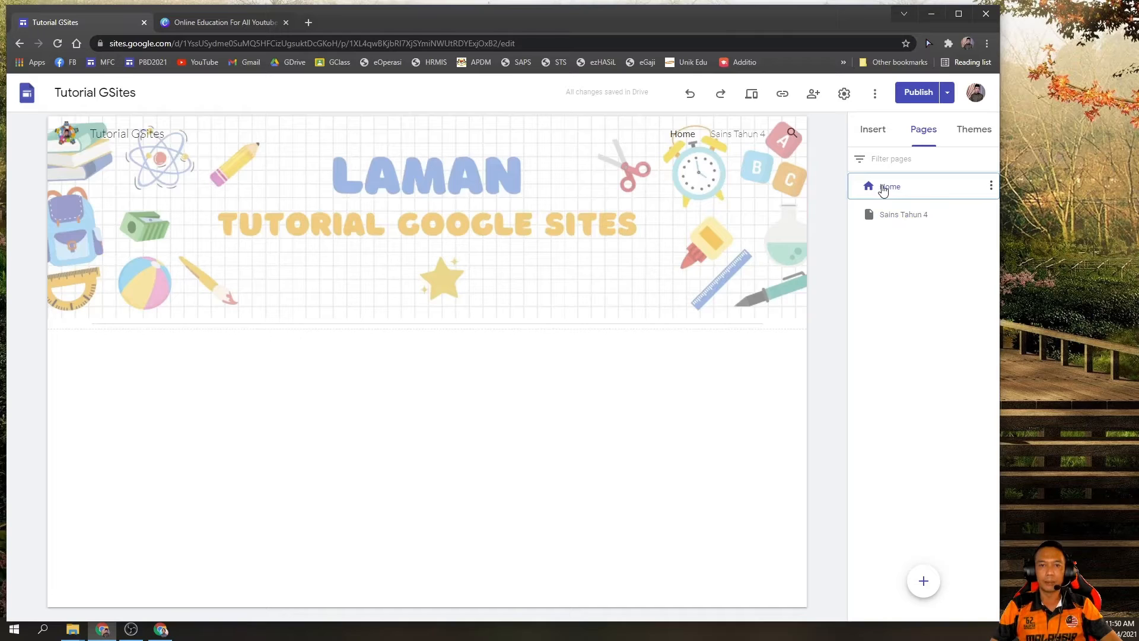
pyautogui.click(891, 218)
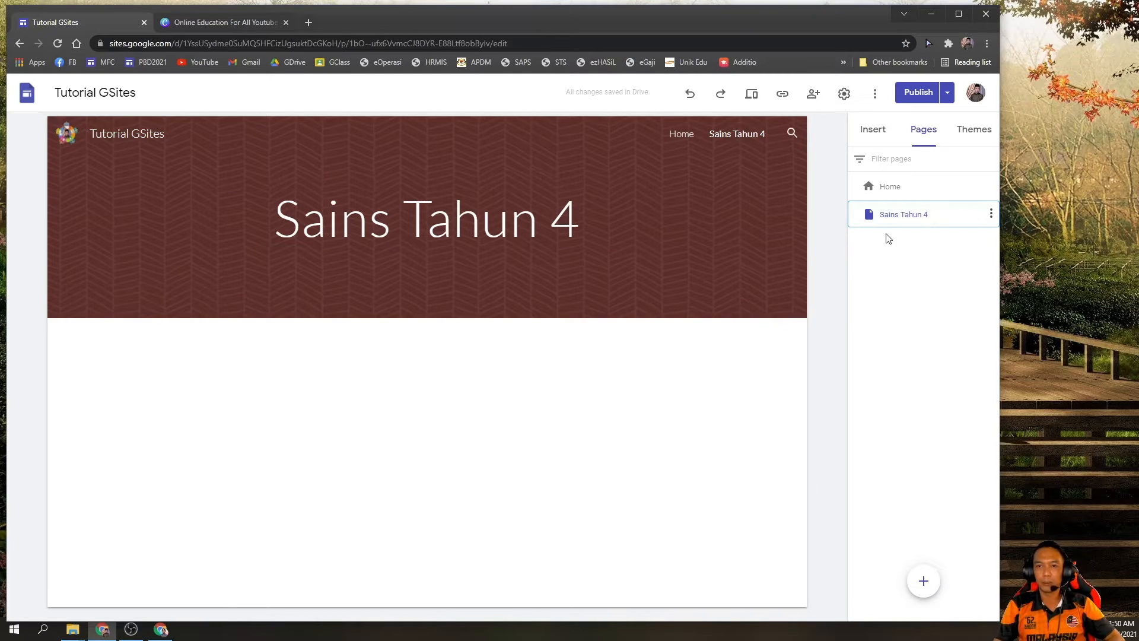
pyautogui.click(990, 214)
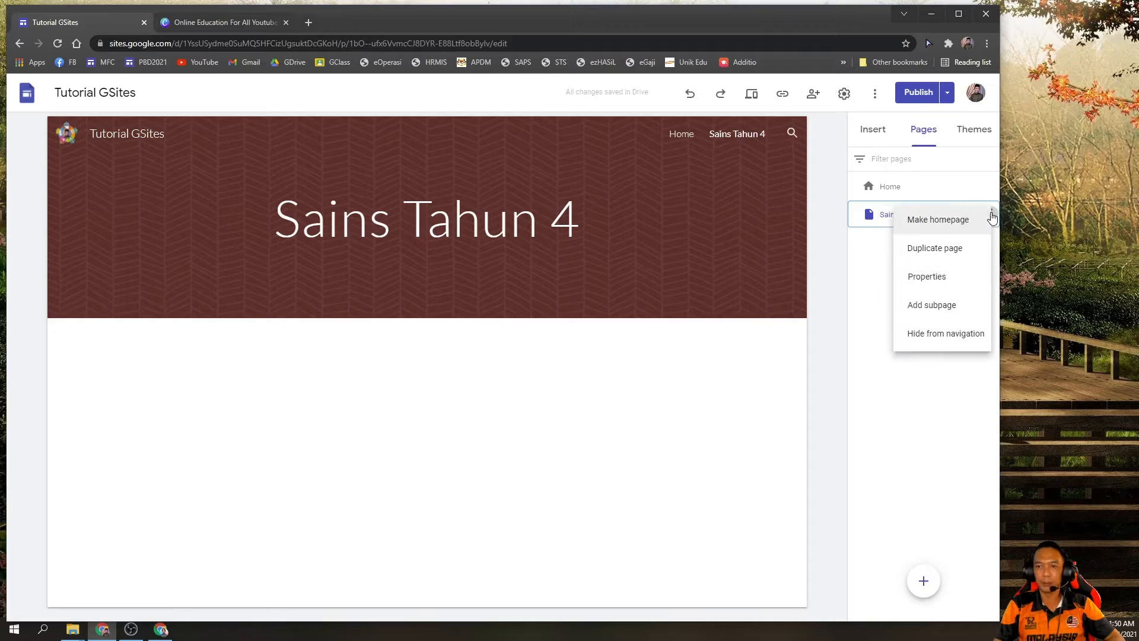
pyautogui.click(930, 251)
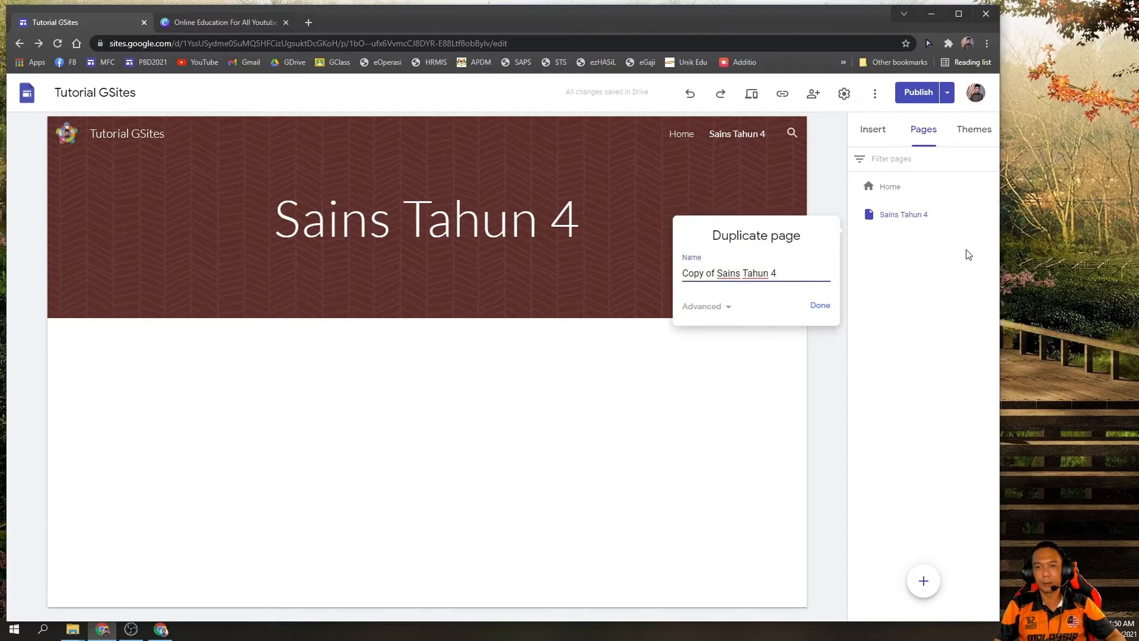
pyautogui.moveTo(718, 275); pyautogui.dragTo(615, 275)
pyautogui.press('BackSpace')
pyautogui.press('BackSpace')
pyautogui.write('5')
pyautogui.click(819, 306)
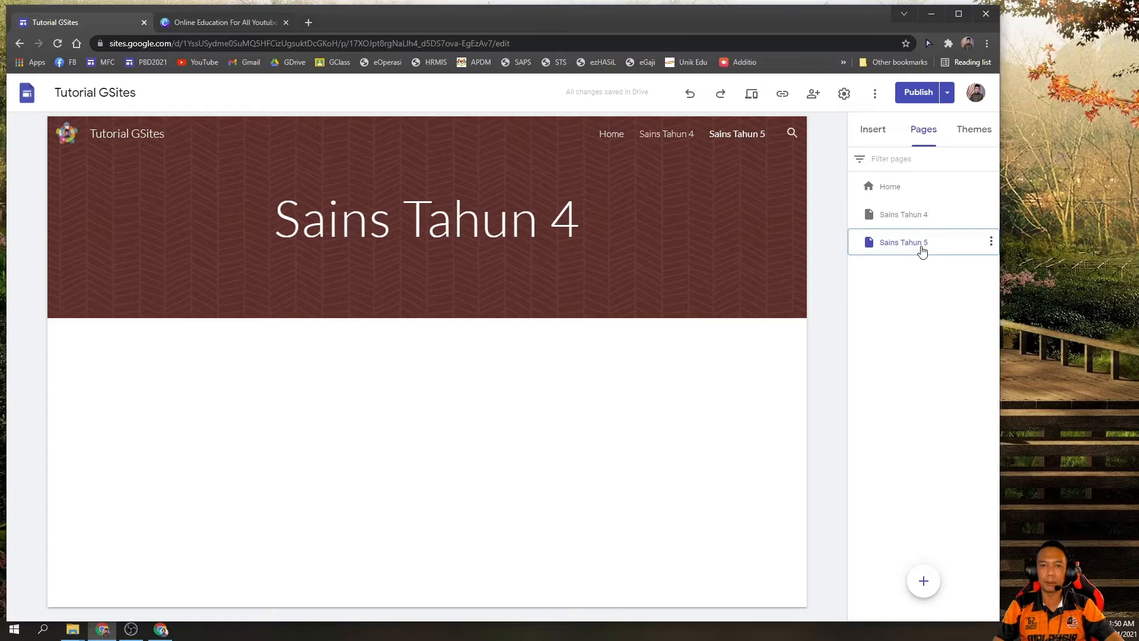
# Change the header title on the duplicated page to "Sains Tahun 5".
pyautogui.click(579, 225)
pyautogui.press('BackSpace')
pyautogui.write('5')
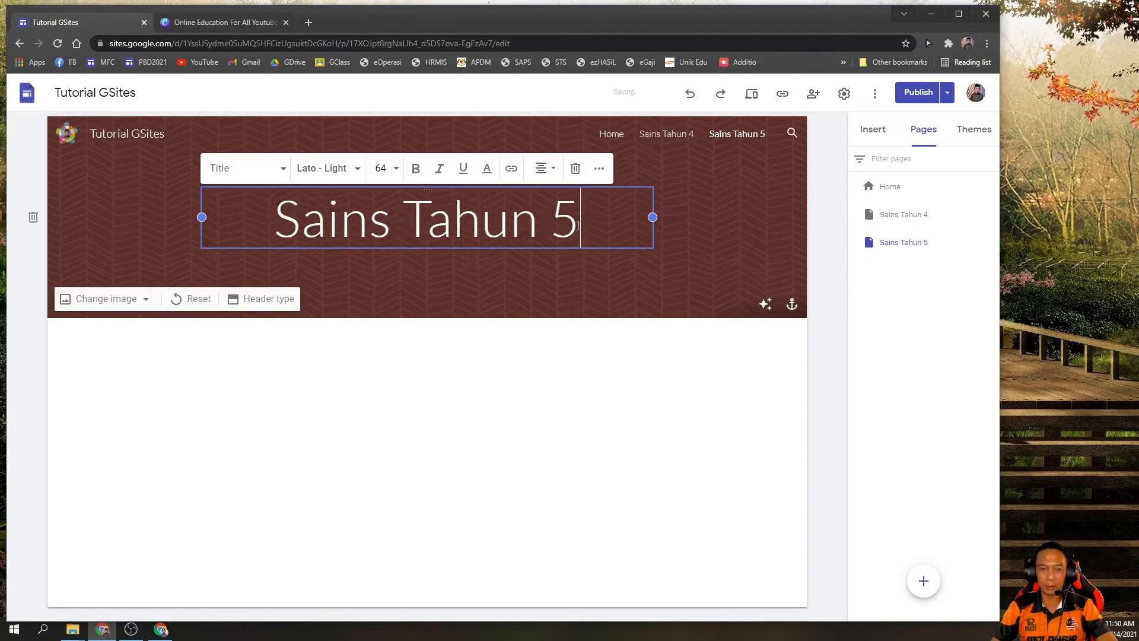
pyautogui.click(435, 378)
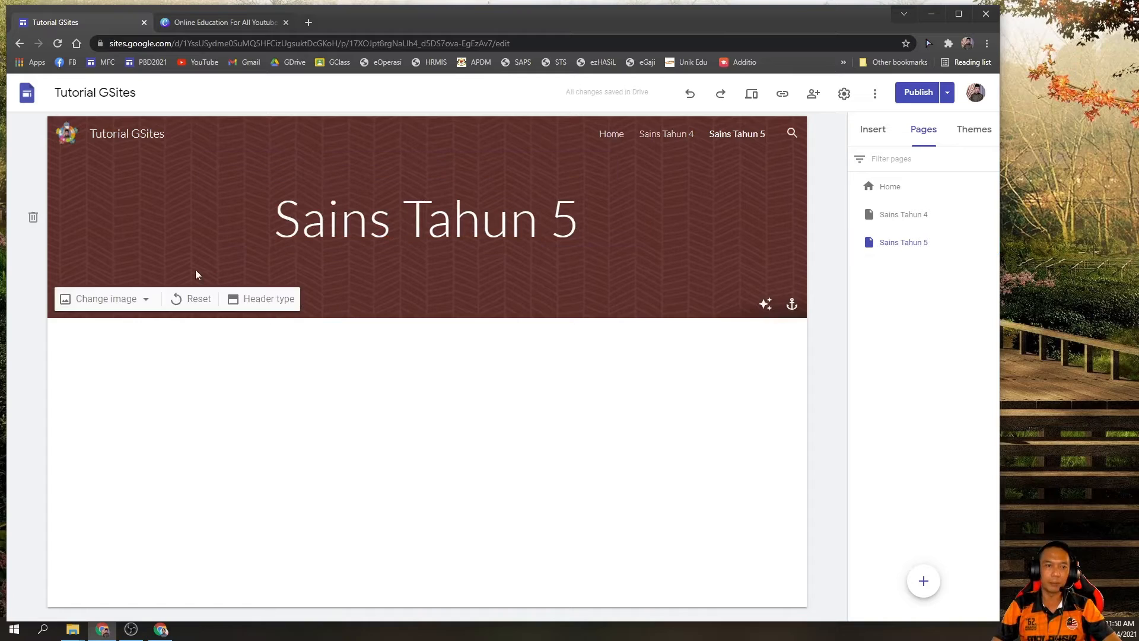
# Replace the Sains Tahun 5 page's header image with the green herringbone pattern from the gallery.
pyautogui.click(117, 306)
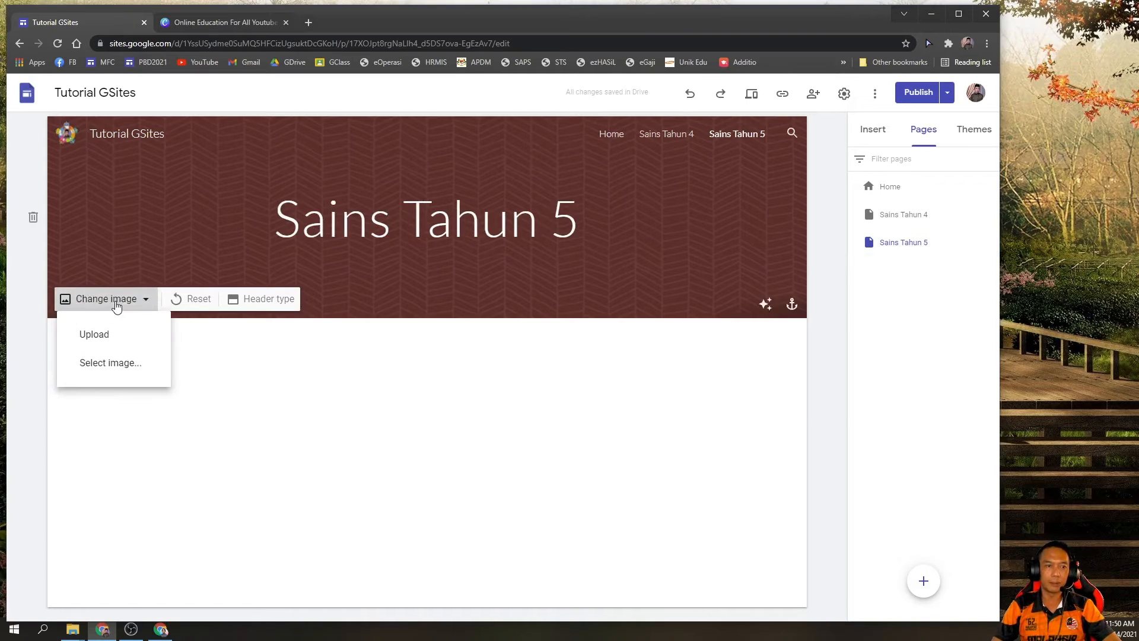
pyautogui.click(99, 364)
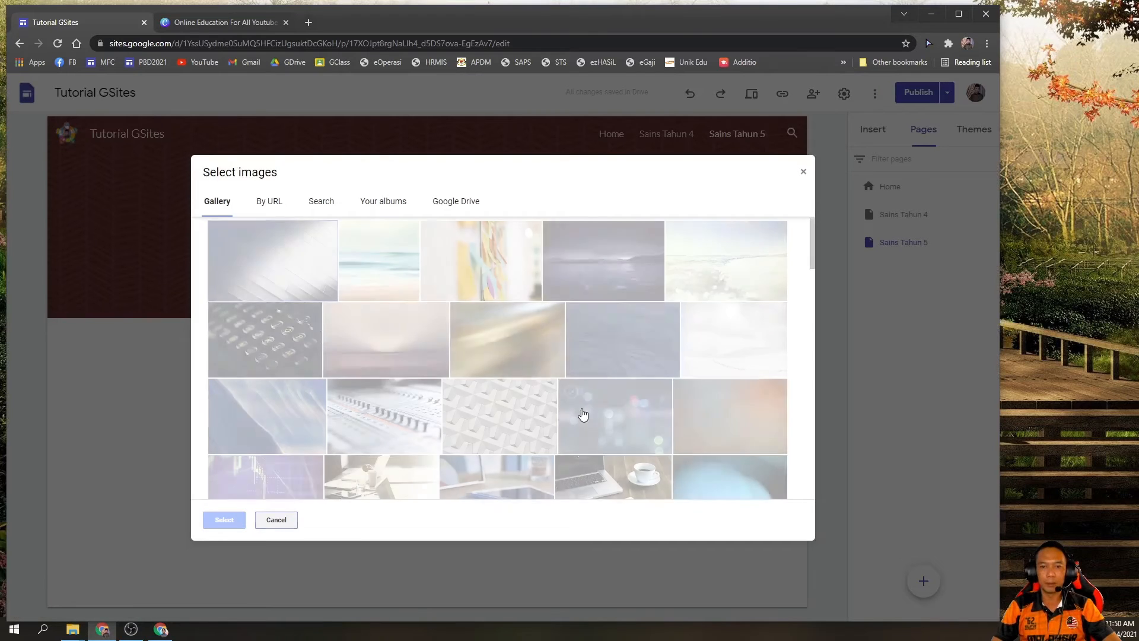
pyautogui.scroll(-3, 578, 397)
pyautogui.click(579, 400)
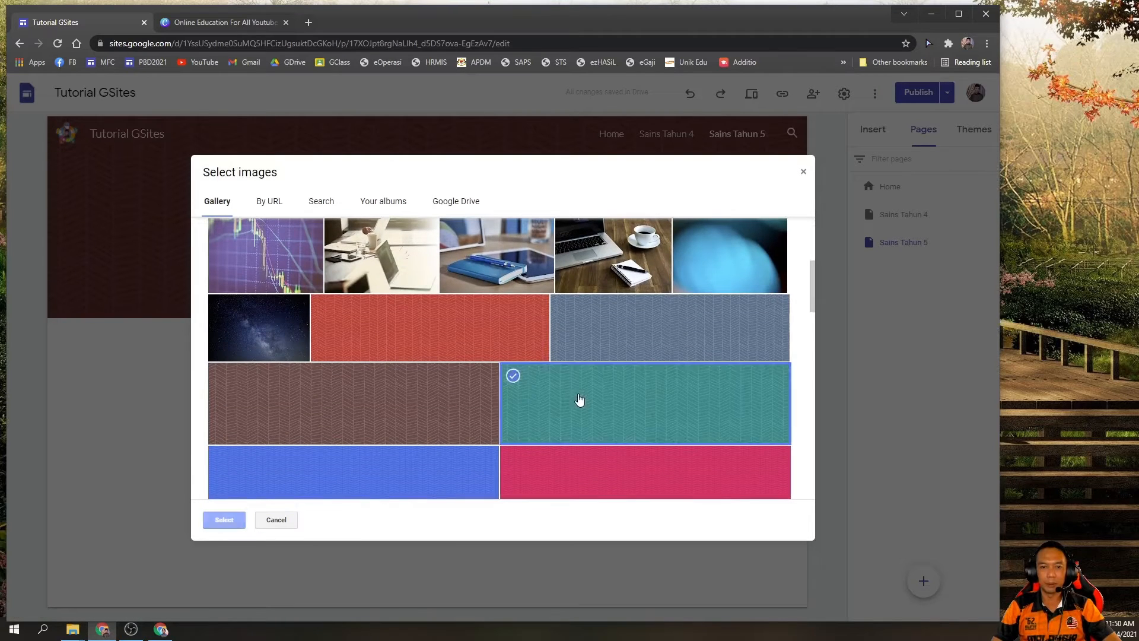
pyautogui.click(212, 518)
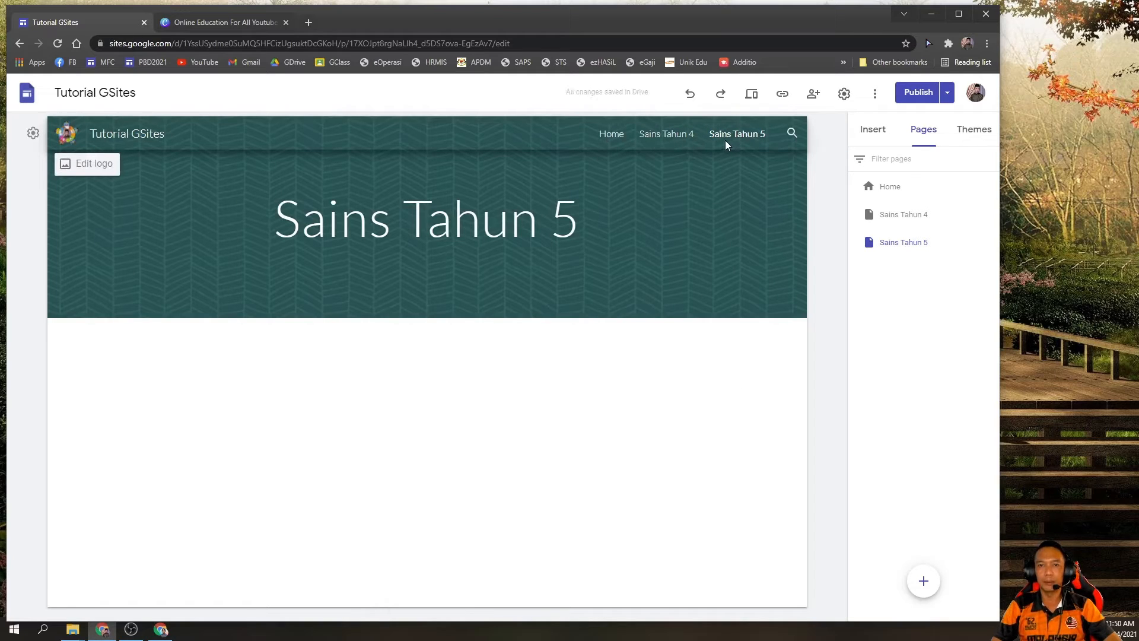
# Compare the headers of the Home, Sains Tahun 4 and Sains Tahun 5 pages.
pyautogui.click(890, 192)
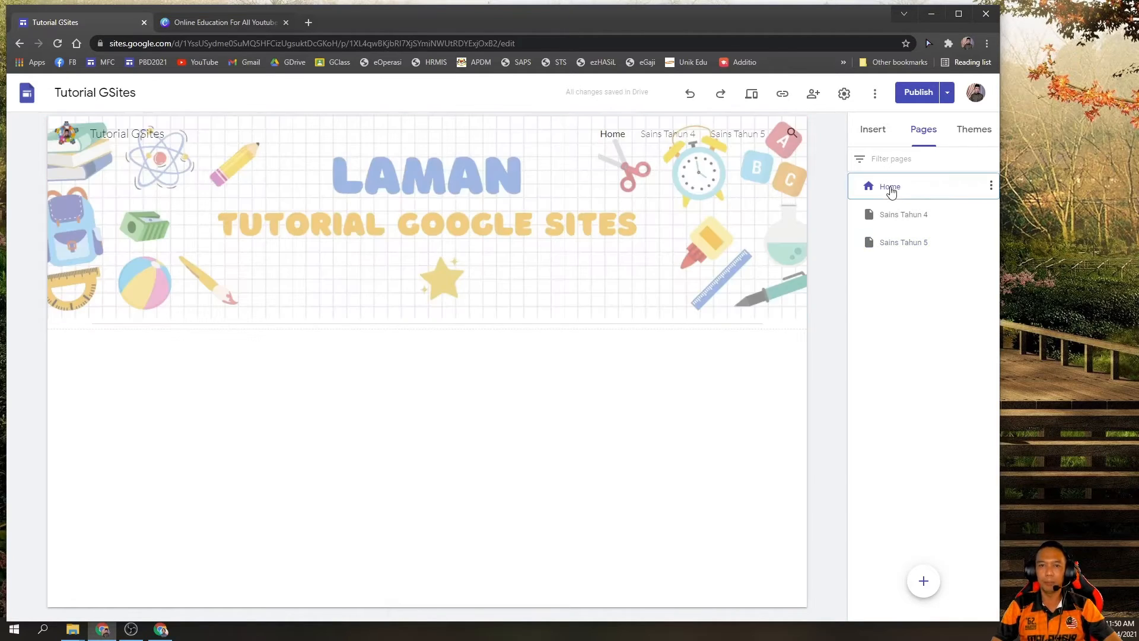
pyautogui.click(899, 218)
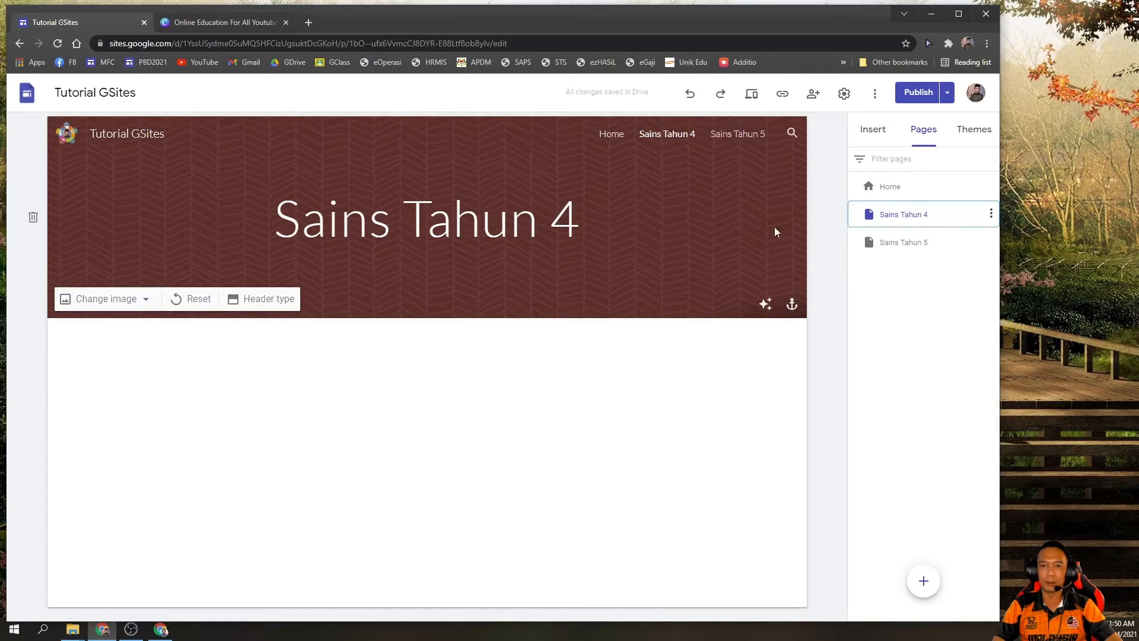
pyautogui.click(893, 246)
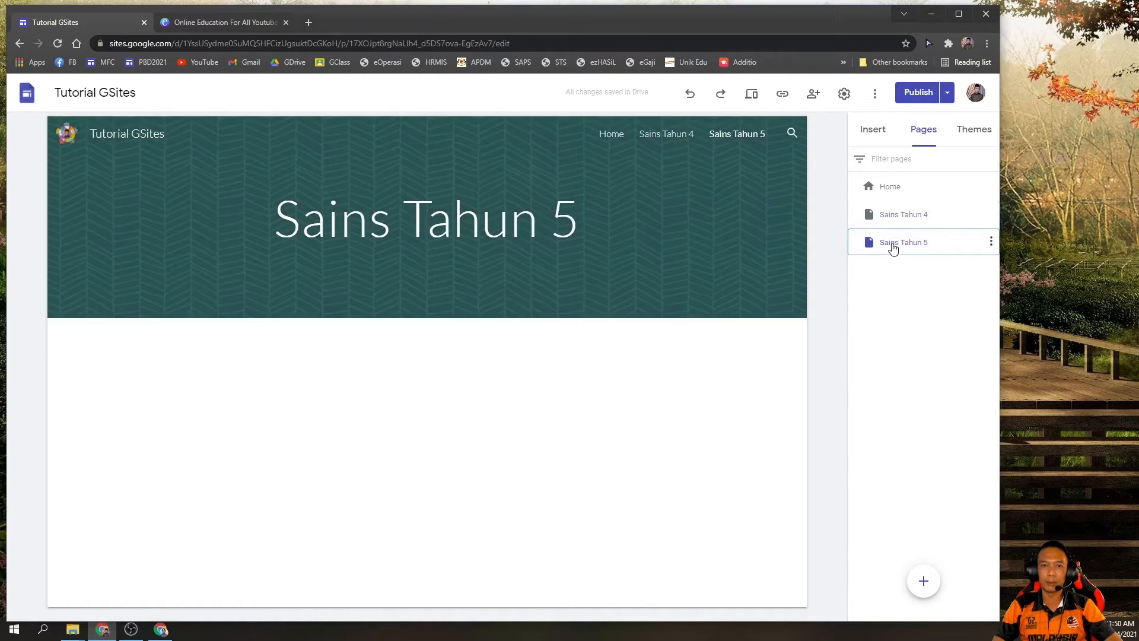
pyautogui.click(899, 219)
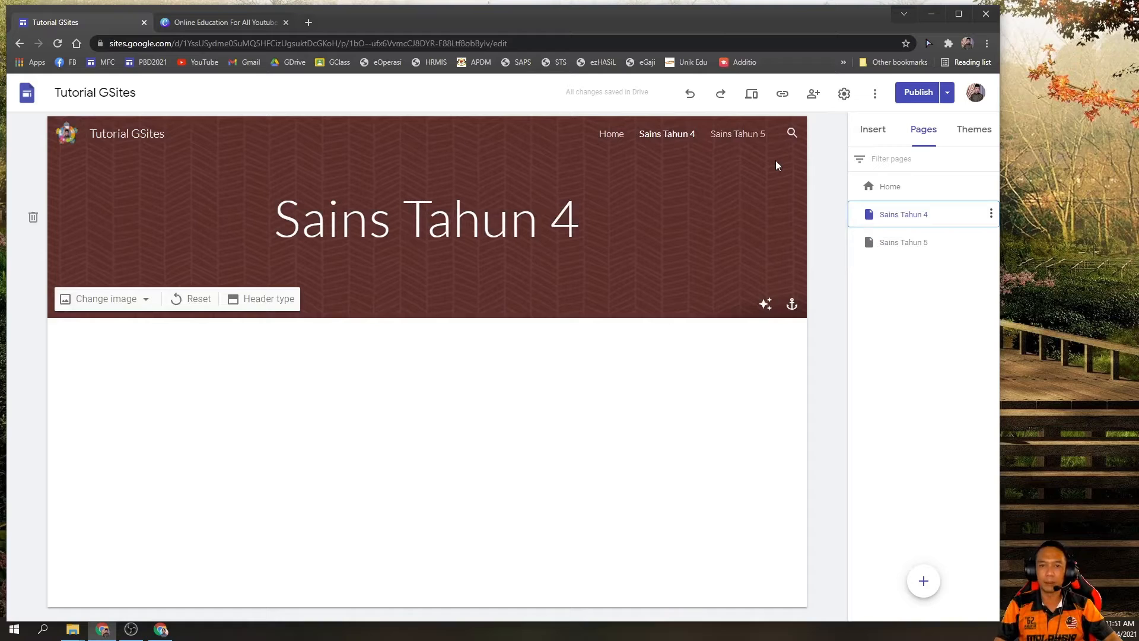
pyautogui.click(898, 244)
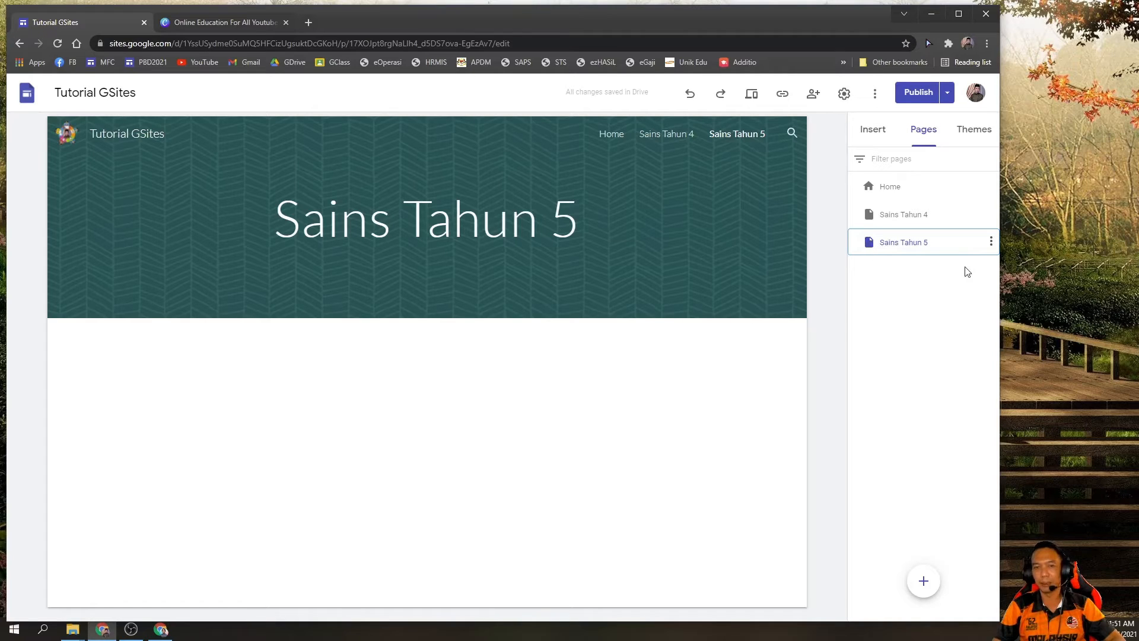
# Review the page options and name property of Sains Tahun 5.
pyautogui.click(991, 242)
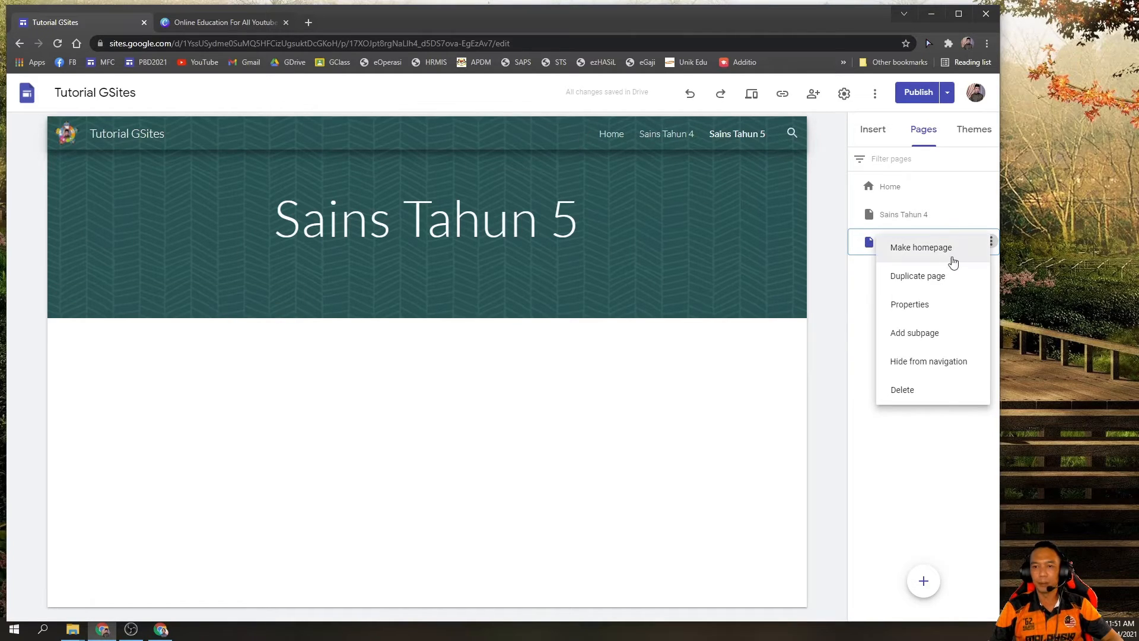
pyautogui.click(910, 305)
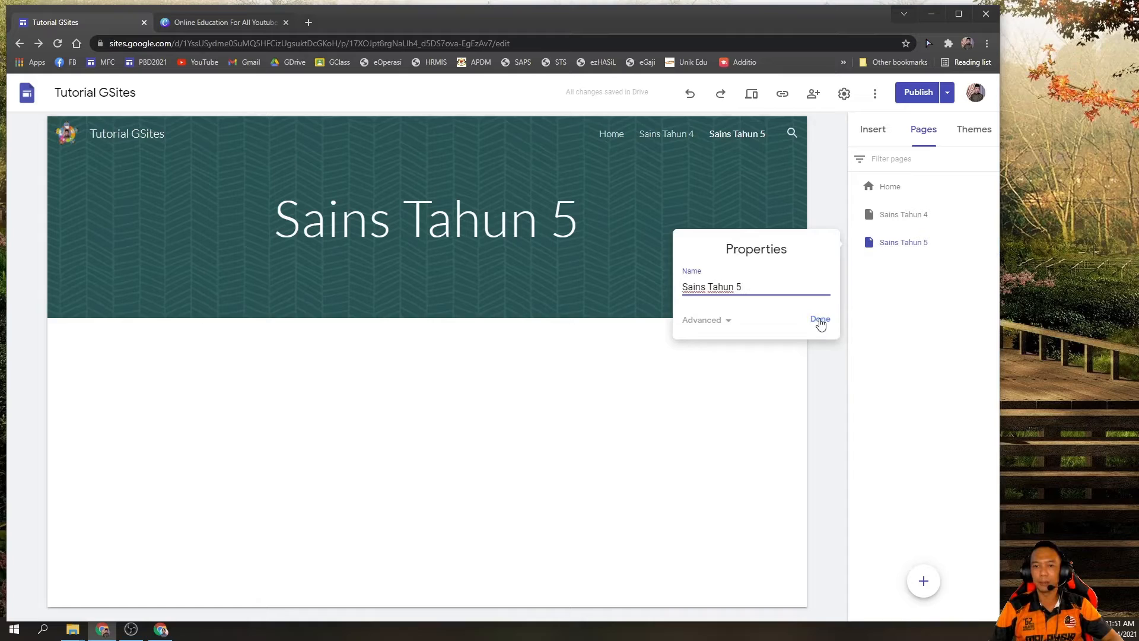
pyautogui.click(821, 321)
# Add a subpage named "Topik 1" under Sains Tahun 5.
pyautogui.click(992, 242)
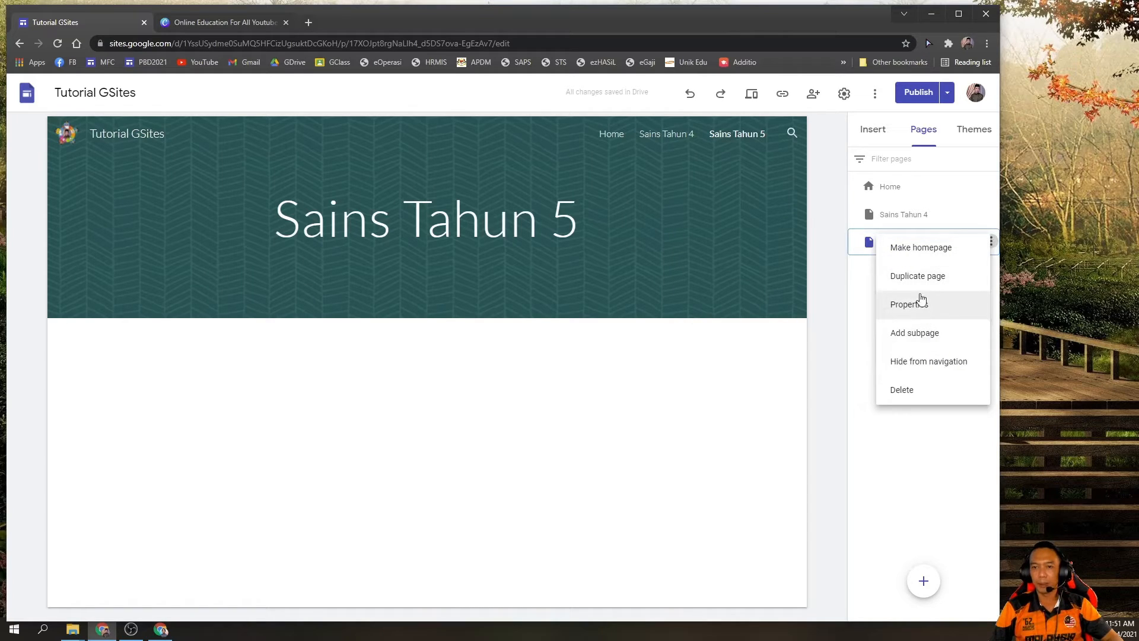
pyautogui.click(910, 341)
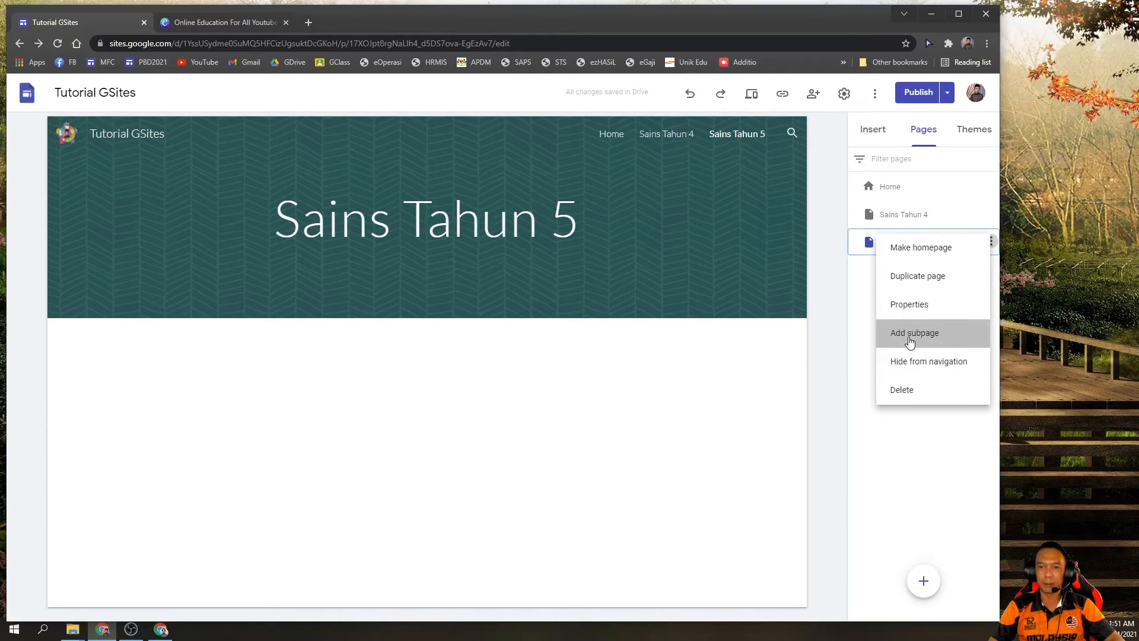
pyautogui.write('Topik 1')
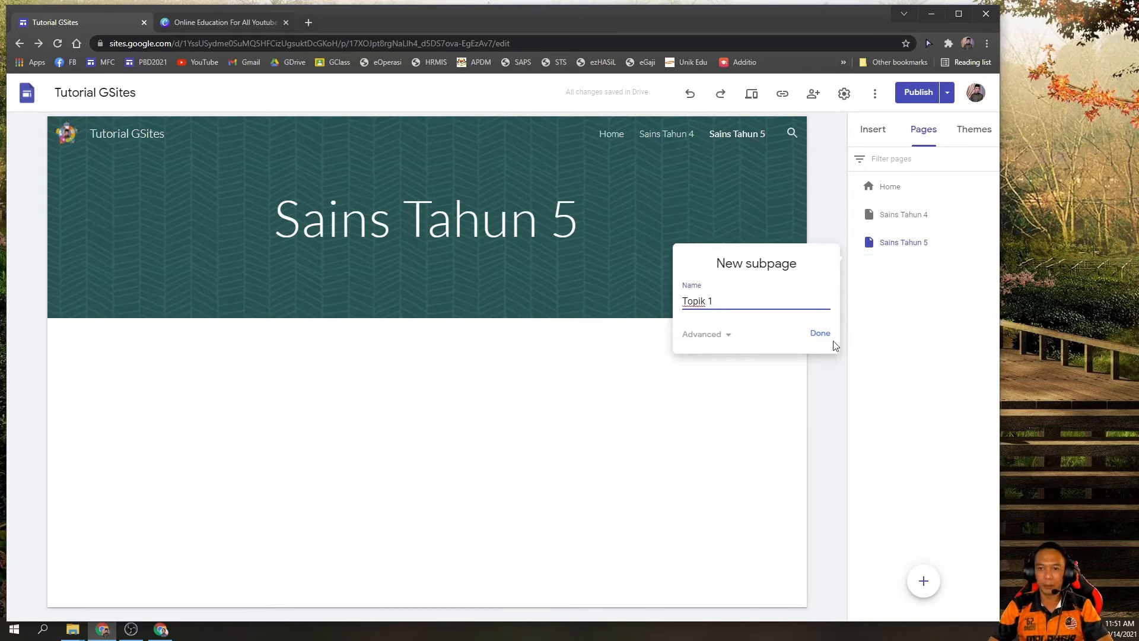
pyautogui.click(815, 333)
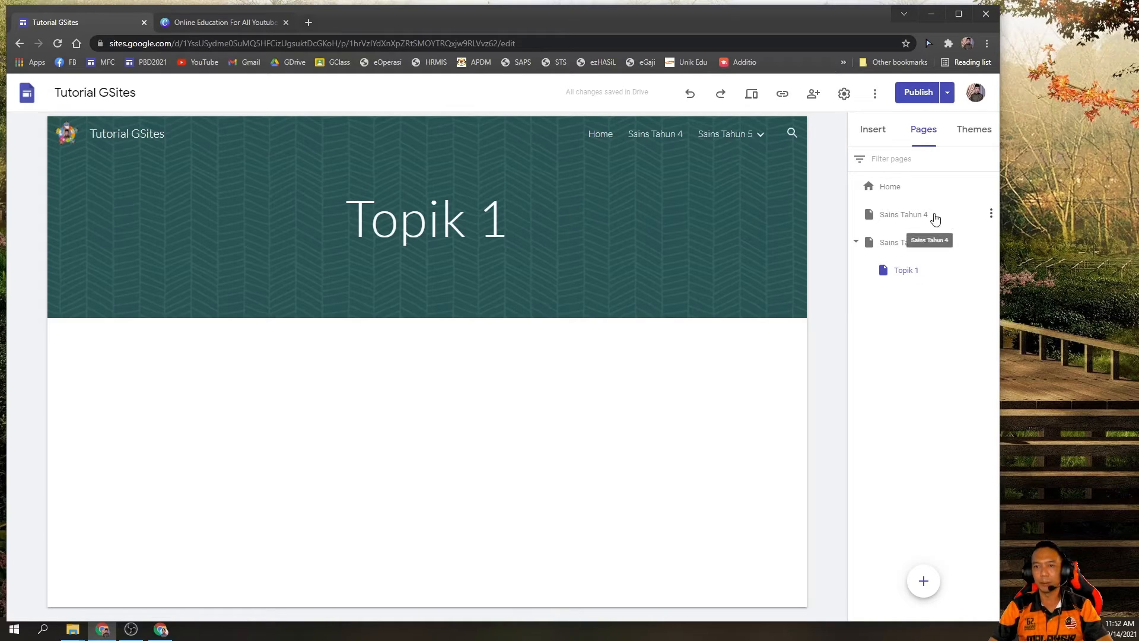
# Add a subpage named "Topik 1" under Sains Tahun 4.
pyautogui.click(991, 213)
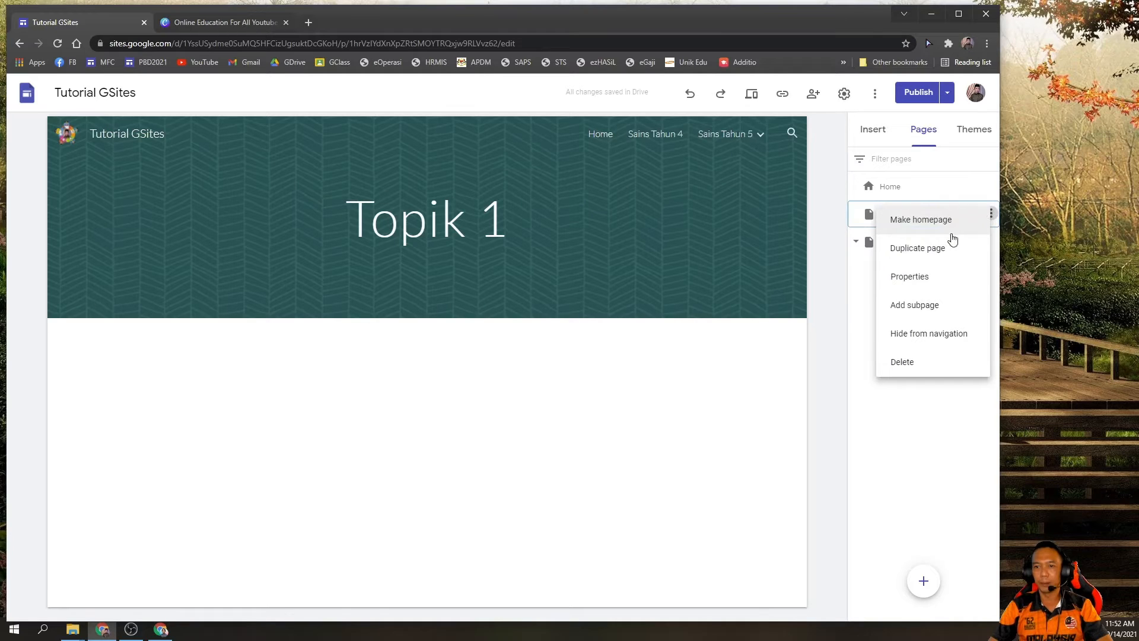
pyautogui.click(917, 307)
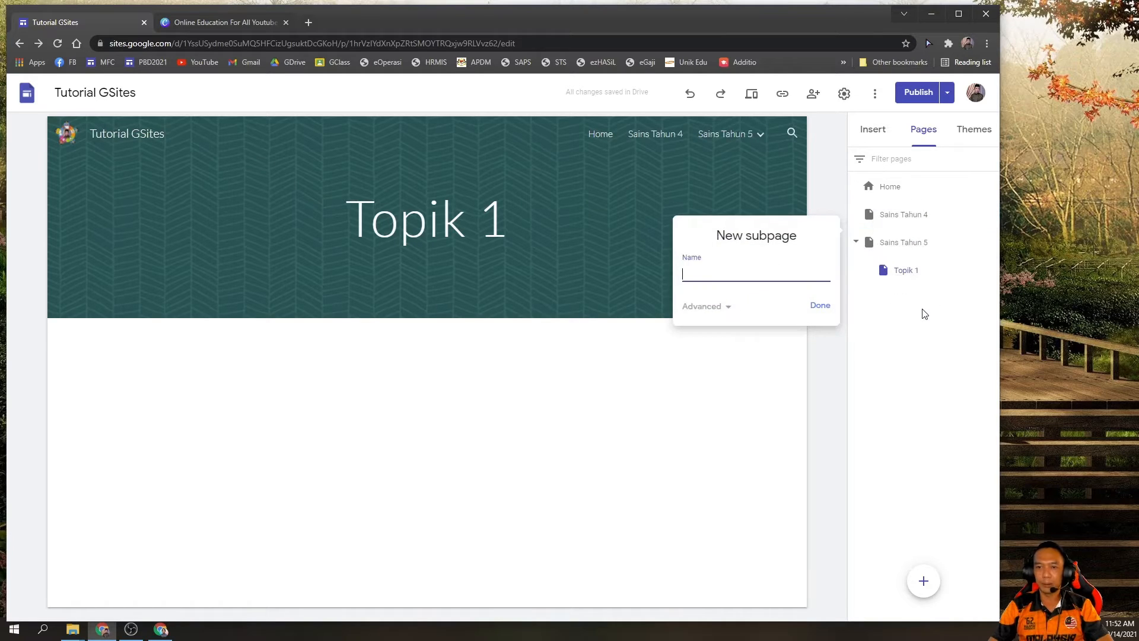
pyautogui.write('T')
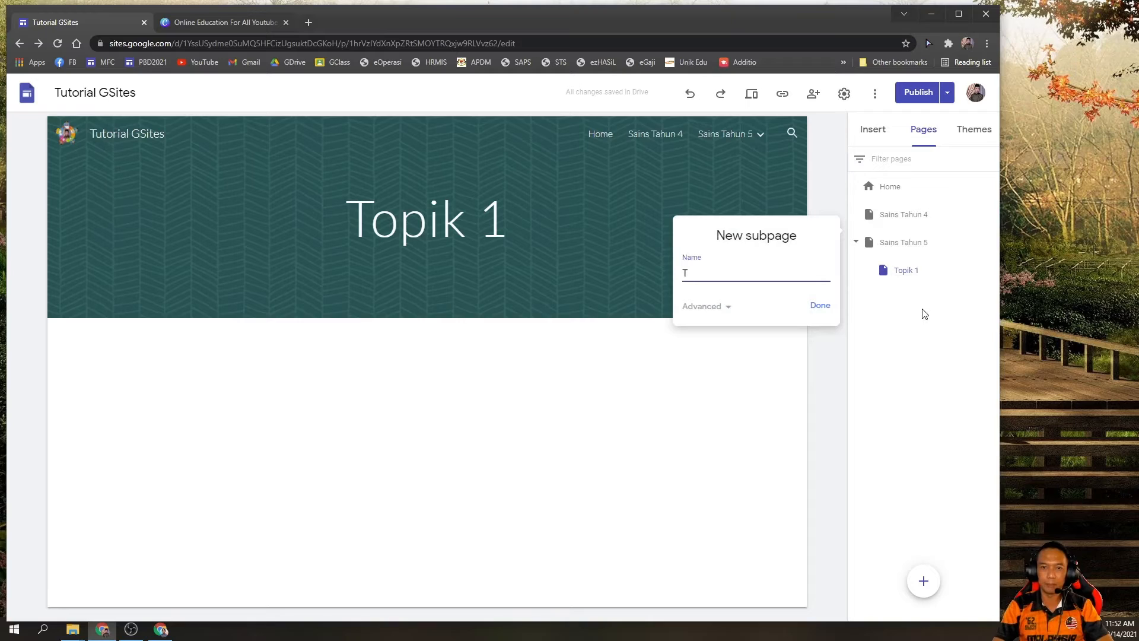
pyautogui.write('apik 1')
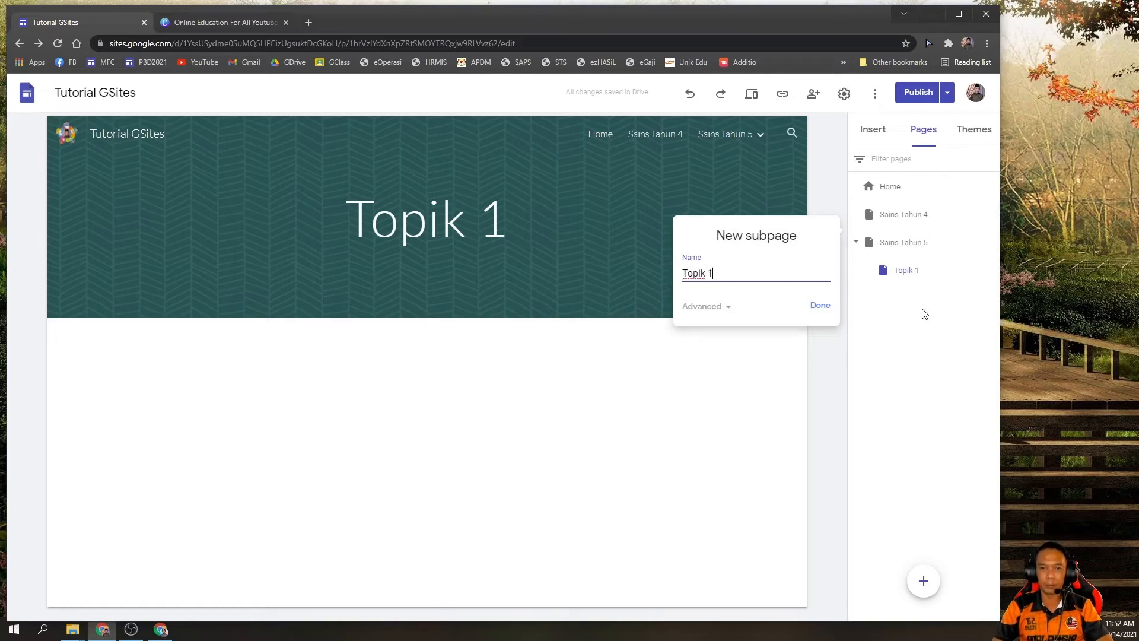
pyautogui.click(818, 306)
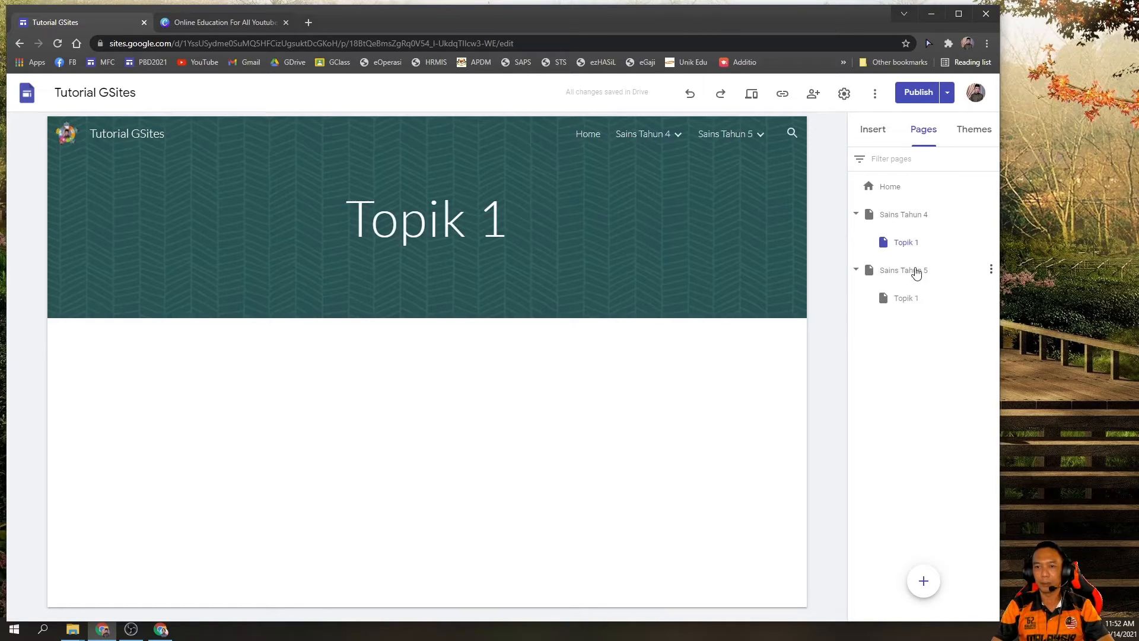
# Duplicate the Topik 1 subpage of Sains Tahun 5 as a new subpage named "Topik 2".
pyautogui.click(912, 300)
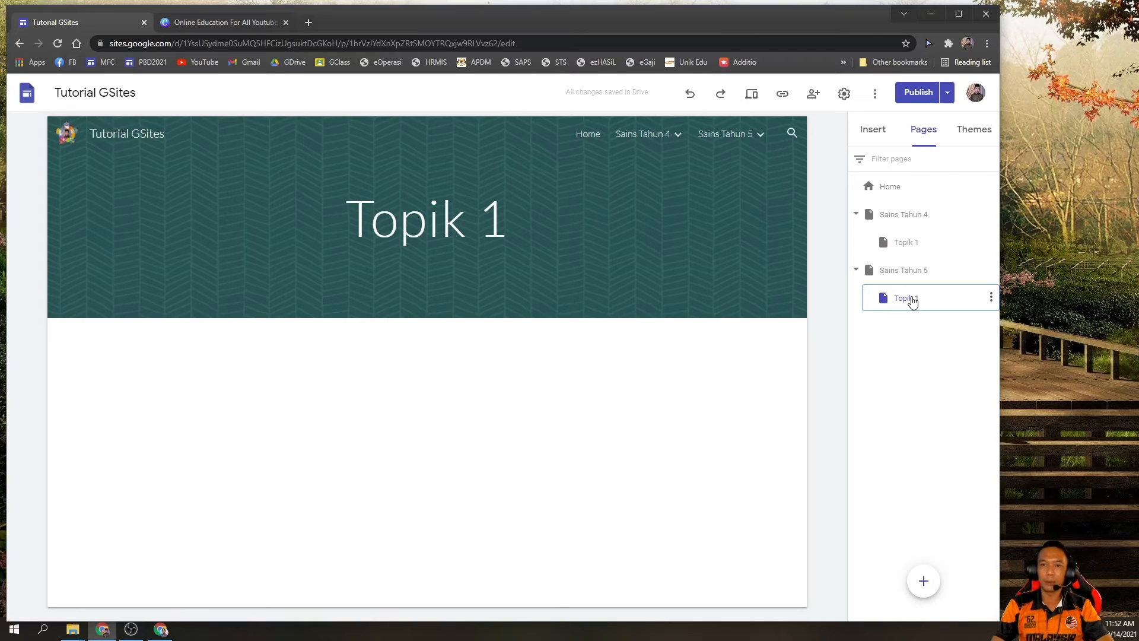
pyautogui.click(903, 272)
pyautogui.click(905, 299)
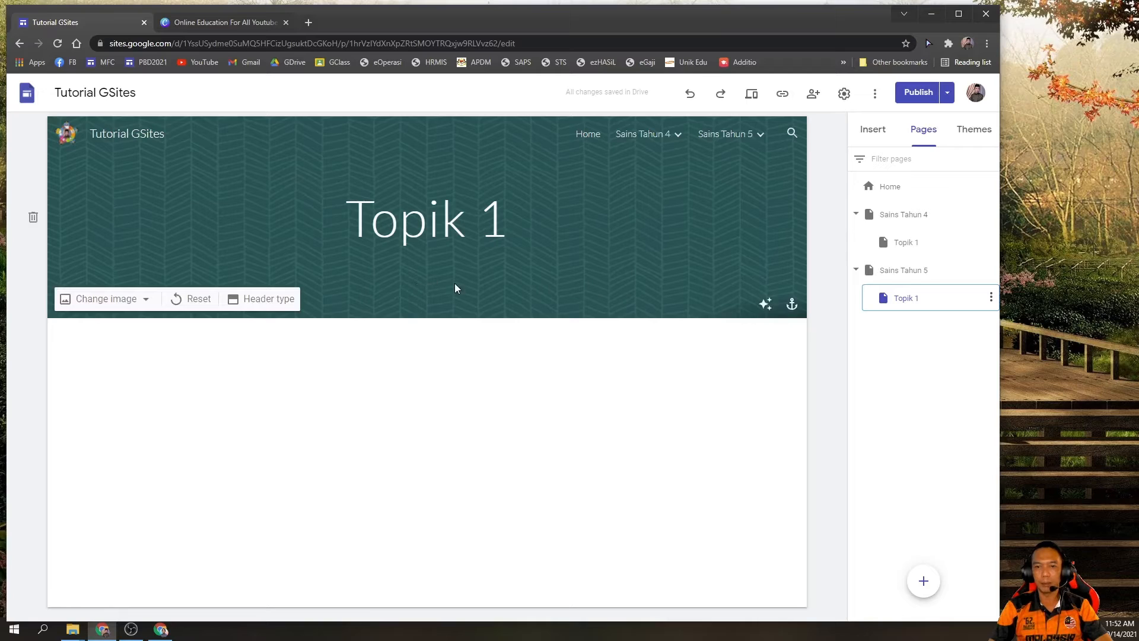
pyautogui.click(991, 299)
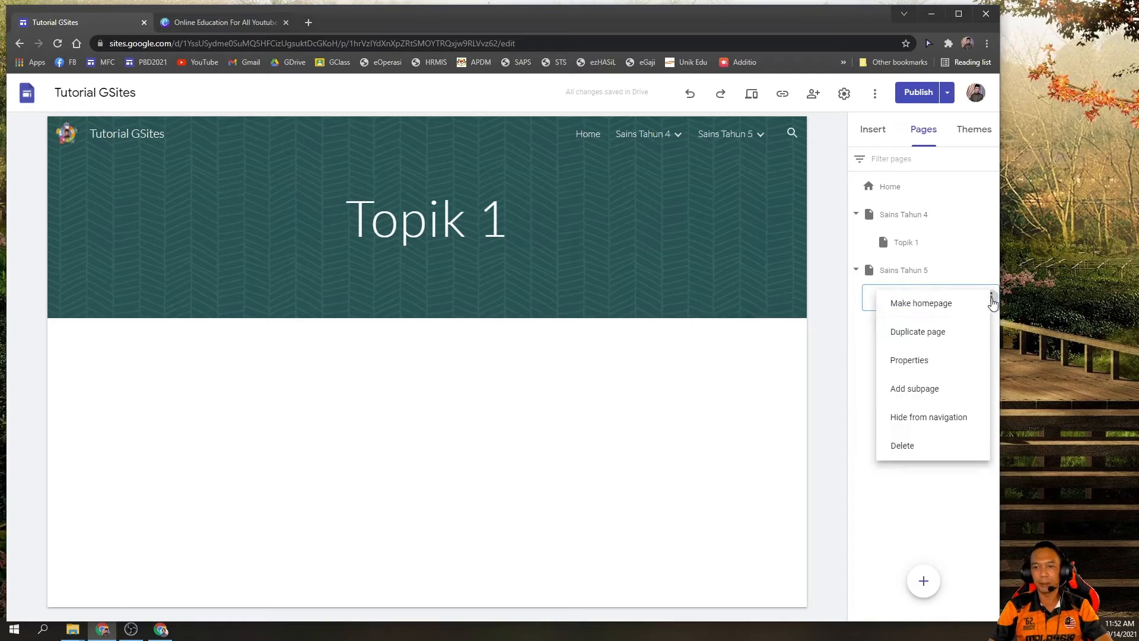
pyautogui.click(922, 333)
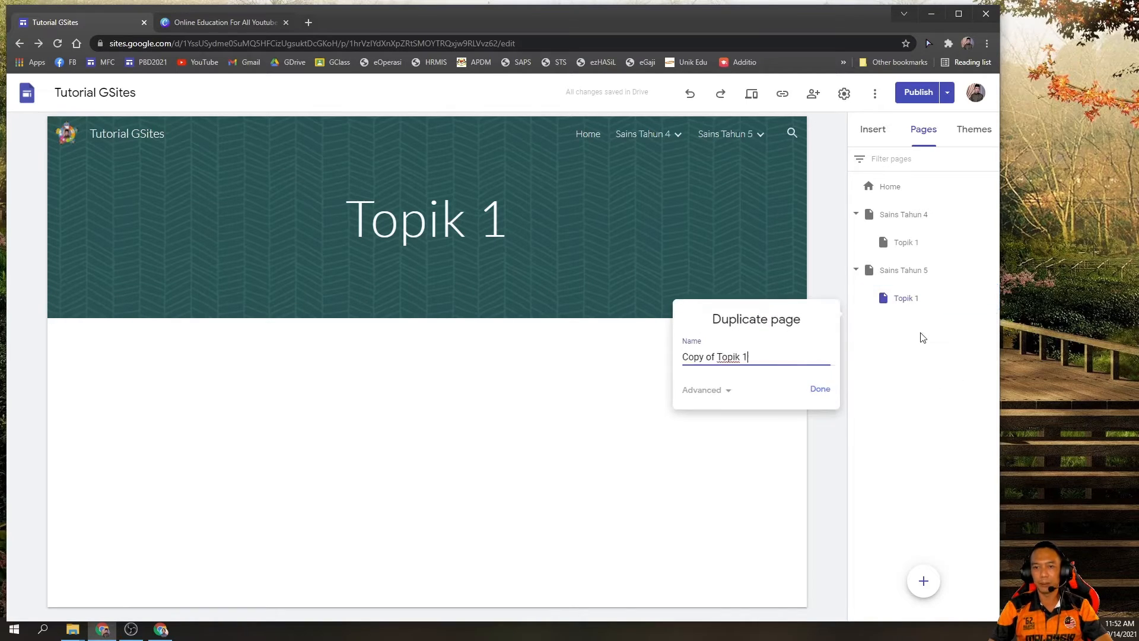
pyautogui.moveTo(753, 356); pyautogui.dragTo(542, 339)
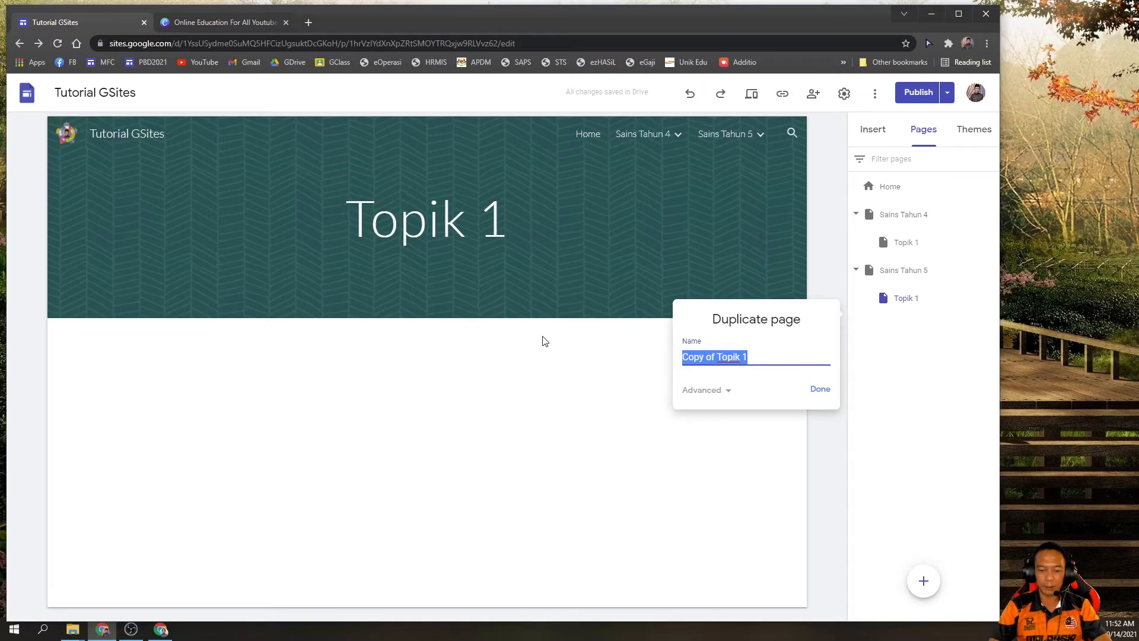
pyautogui.write('Topik 2')
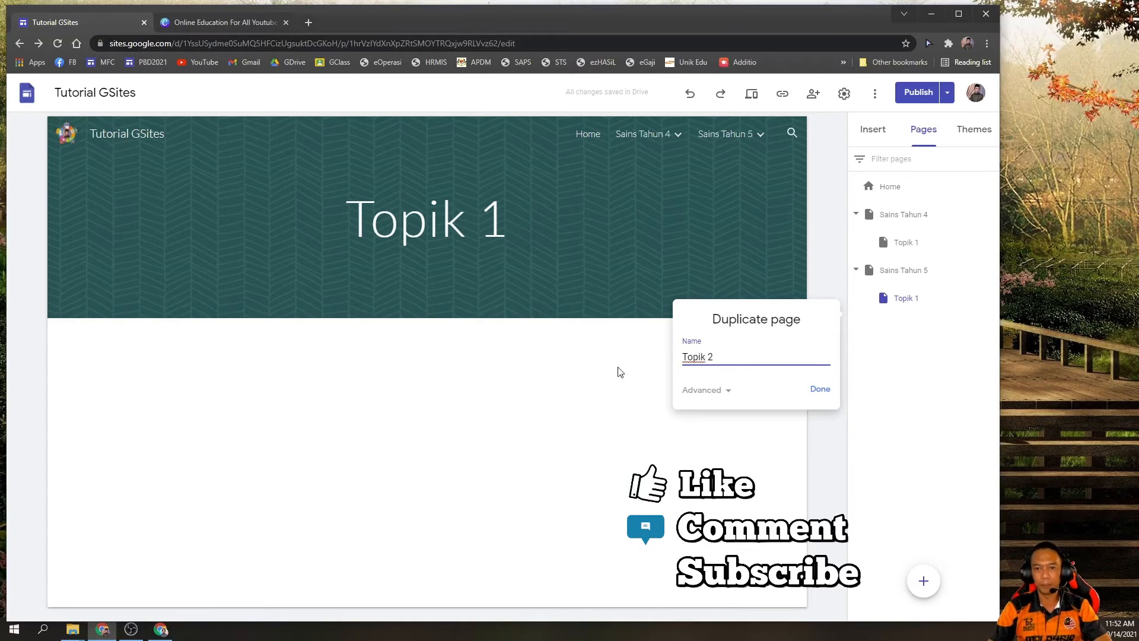
pyautogui.click(819, 389)
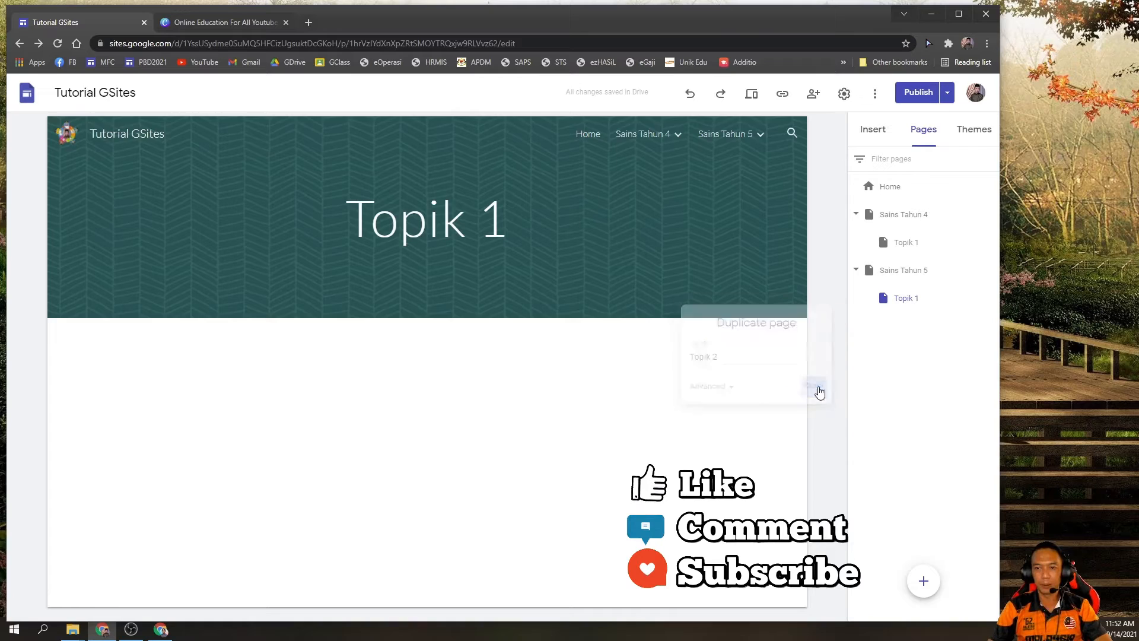
# Change the header title on the duplicated subpage to "Topik 2".
pyautogui.click(516, 223)
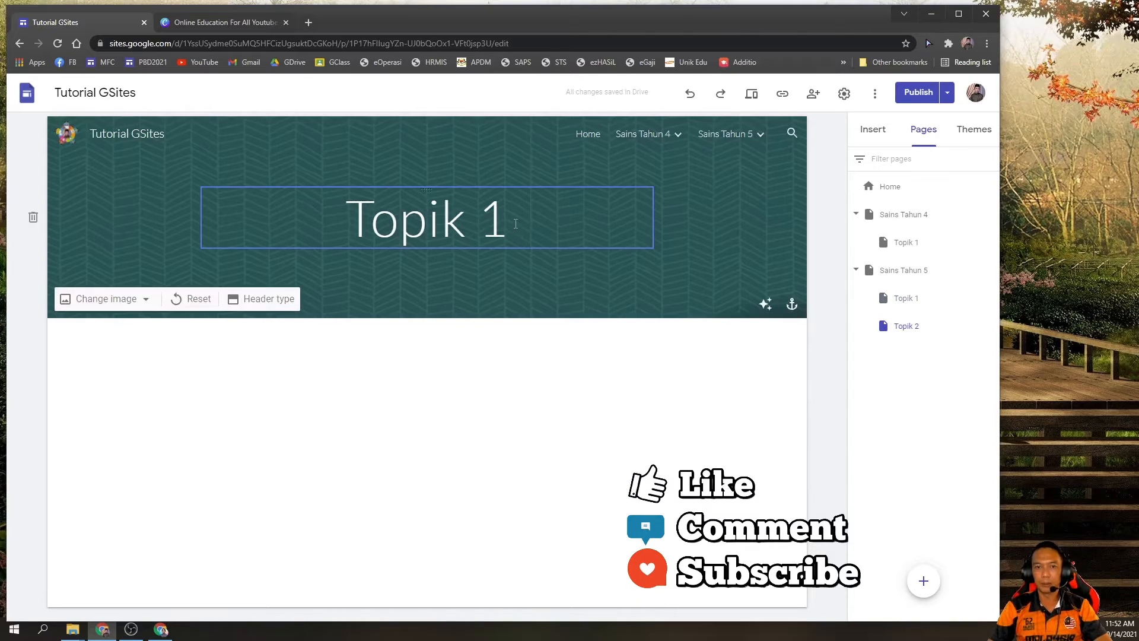
pyautogui.press('BackSpace')
pyautogui.write('2')
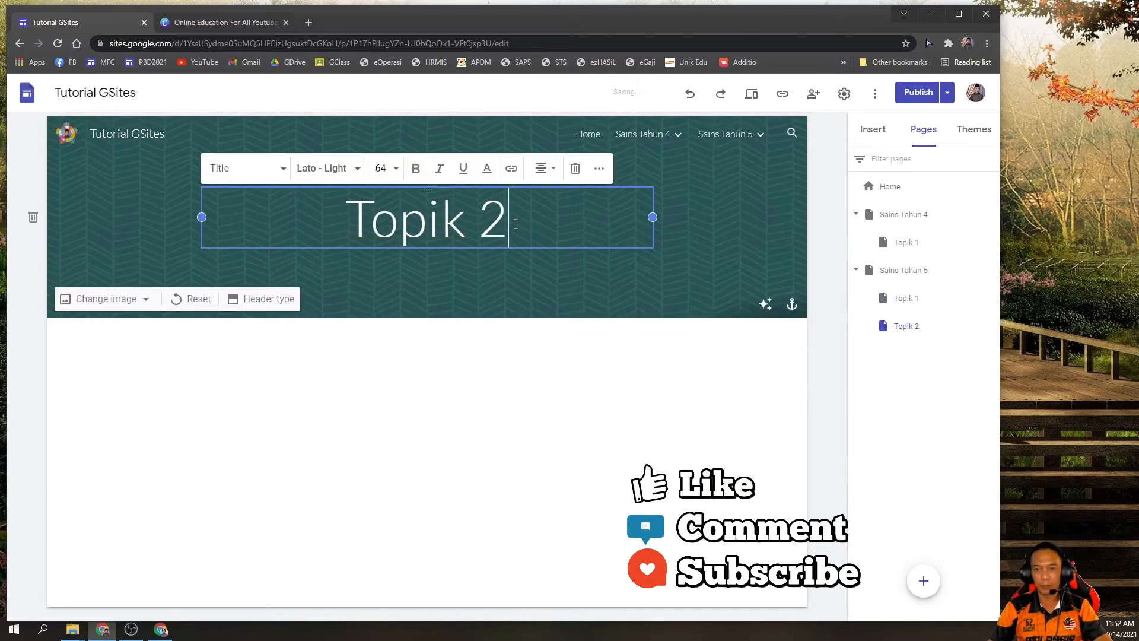
pyautogui.click(956, 372)
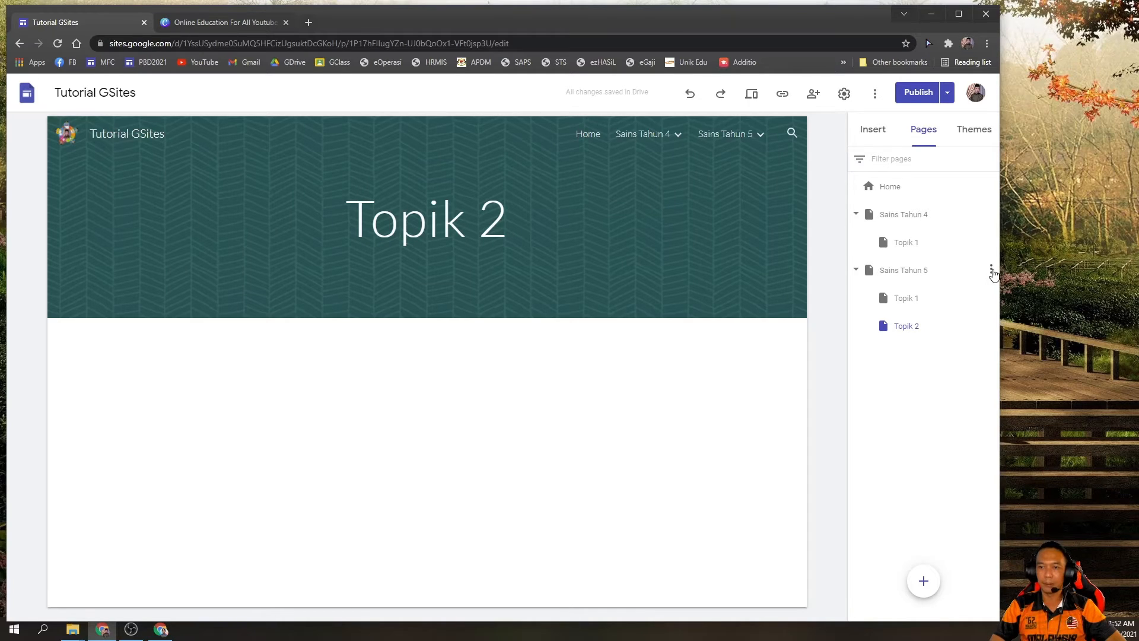
# Compare the page options available for Sains Tahun 5 with those of its Topik 1 subpage.
pyautogui.click(992, 271)
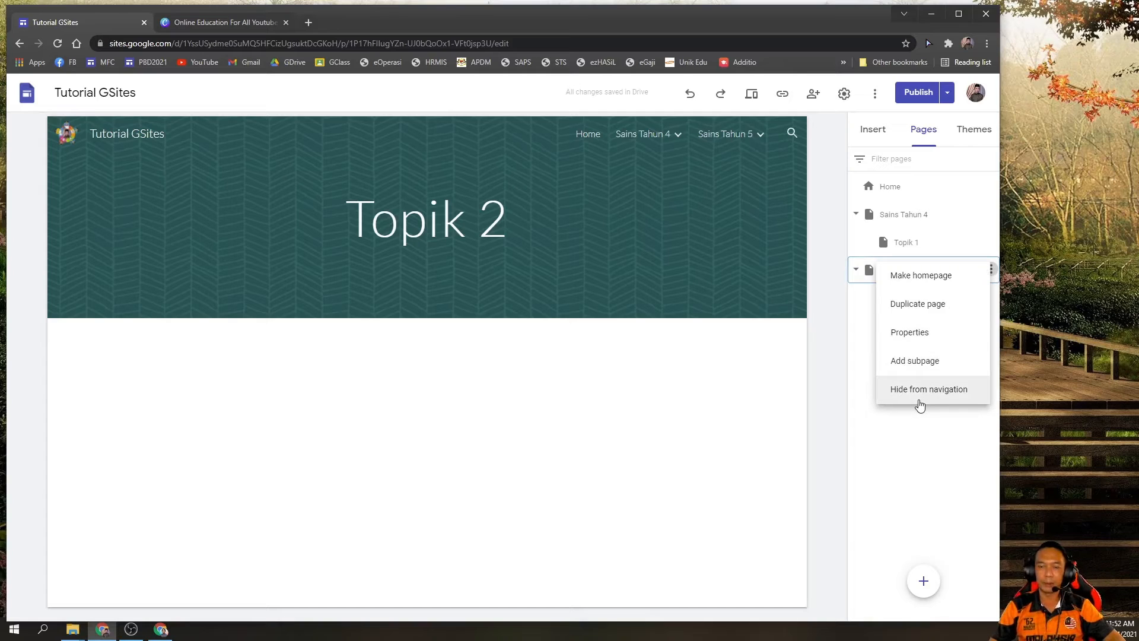
pyautogui.click(922, 455)
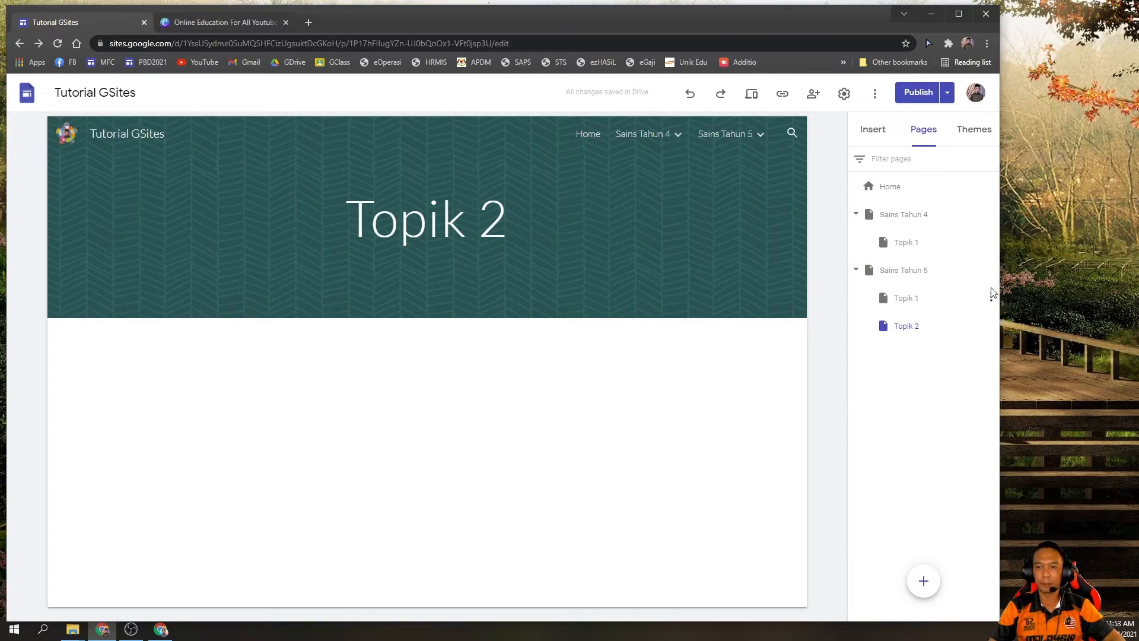
pyautogui.click(992, 297)
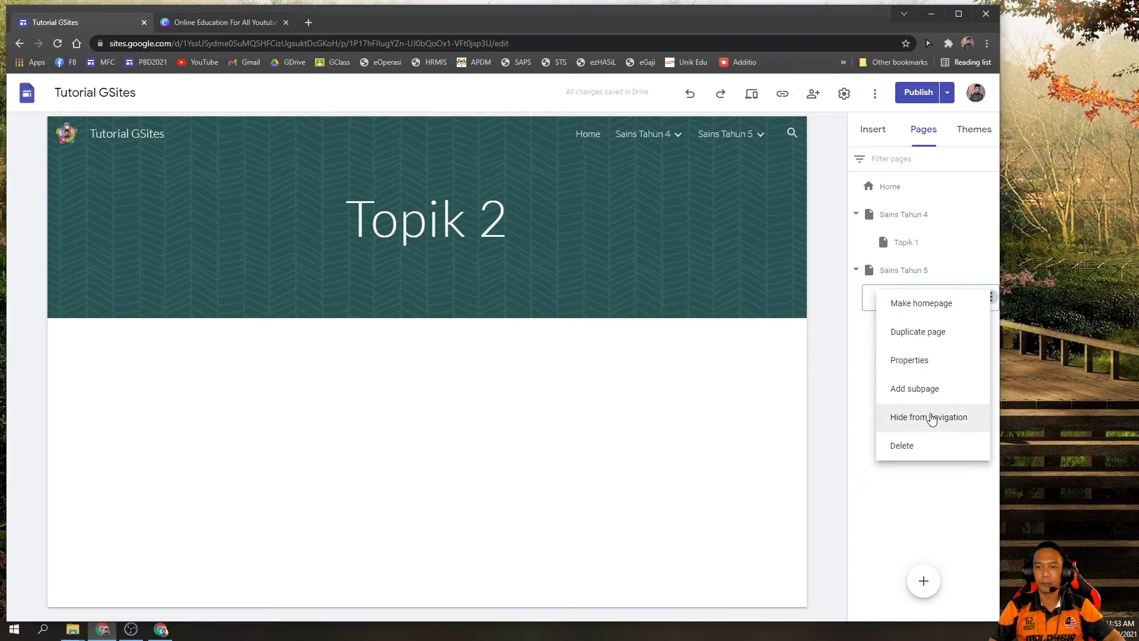
pyautogui.click(916, 500)
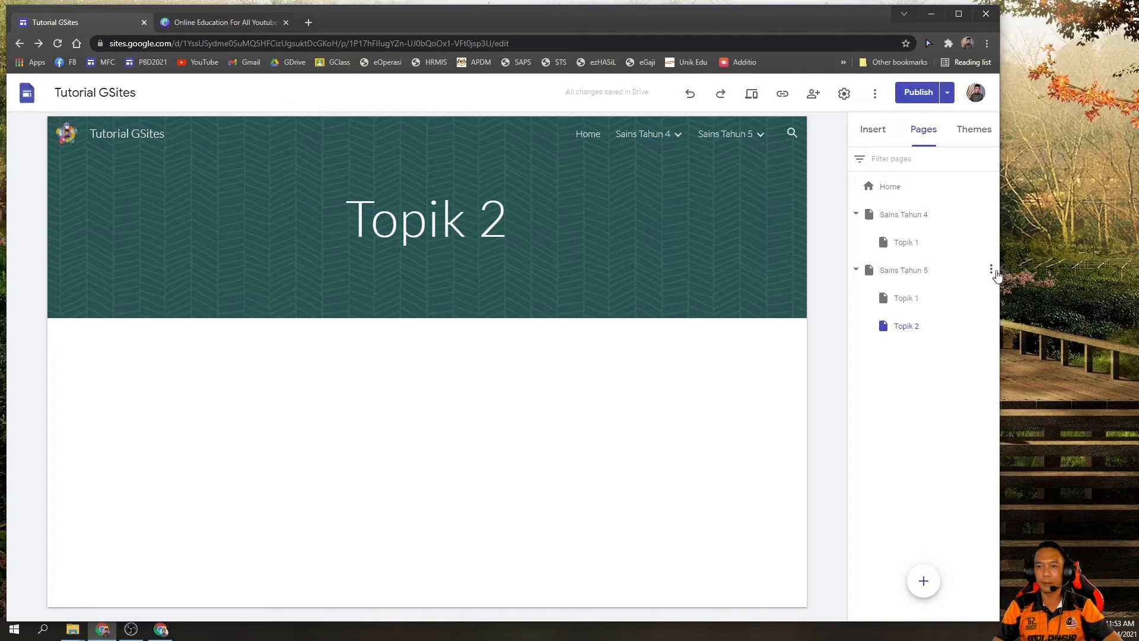
pyautogui.click(991, 270)
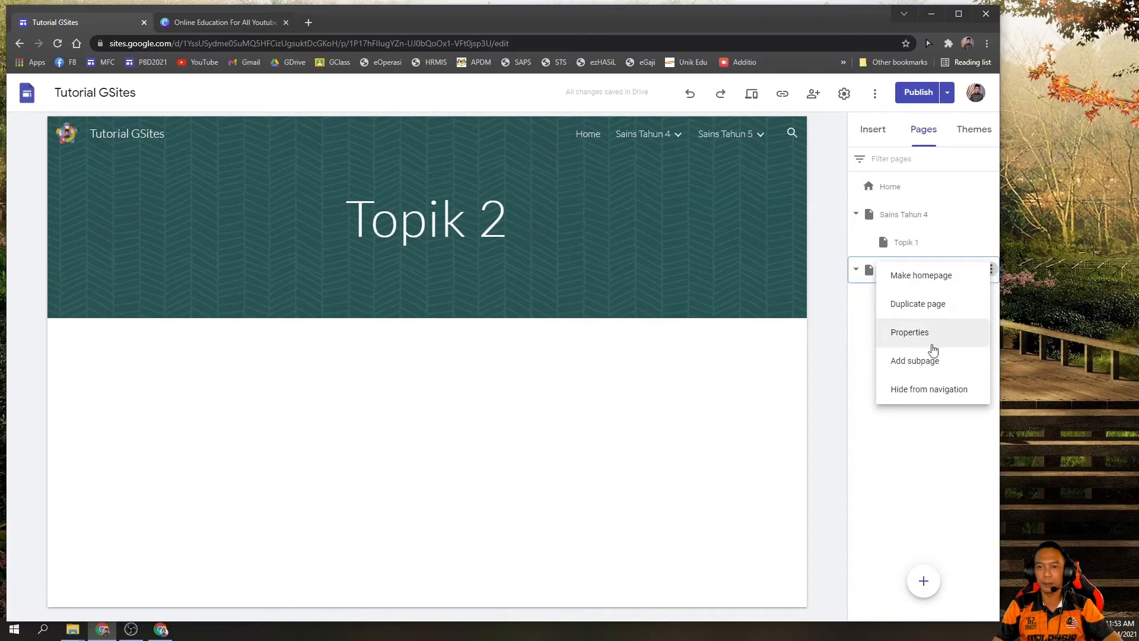
# Hide Sains Tahun 5 from the navigation, and show it and its Topik 1 and Topik 2 subpages there again.
pyautogui.click(924, 391)
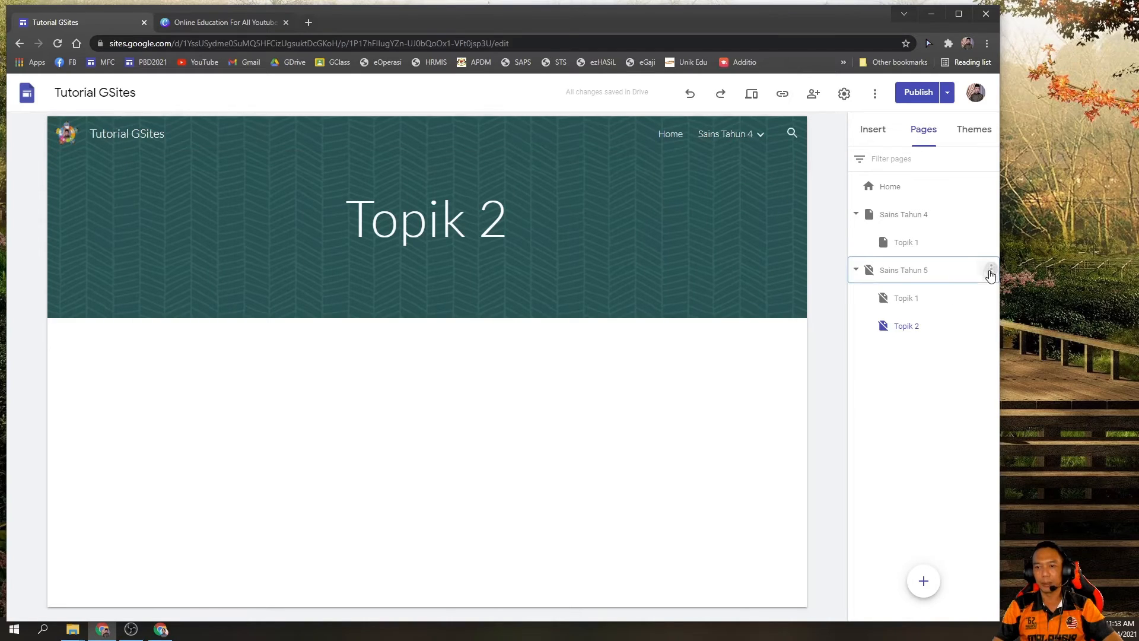
pyautogui.click(990, 272)
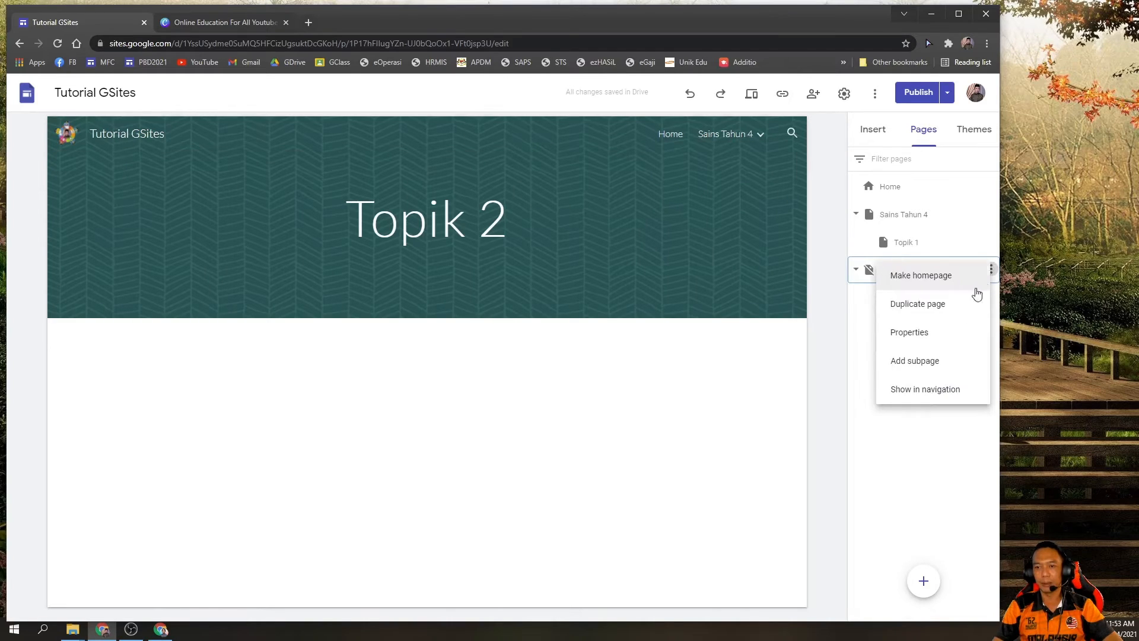
pyautogui.click(917, 390)
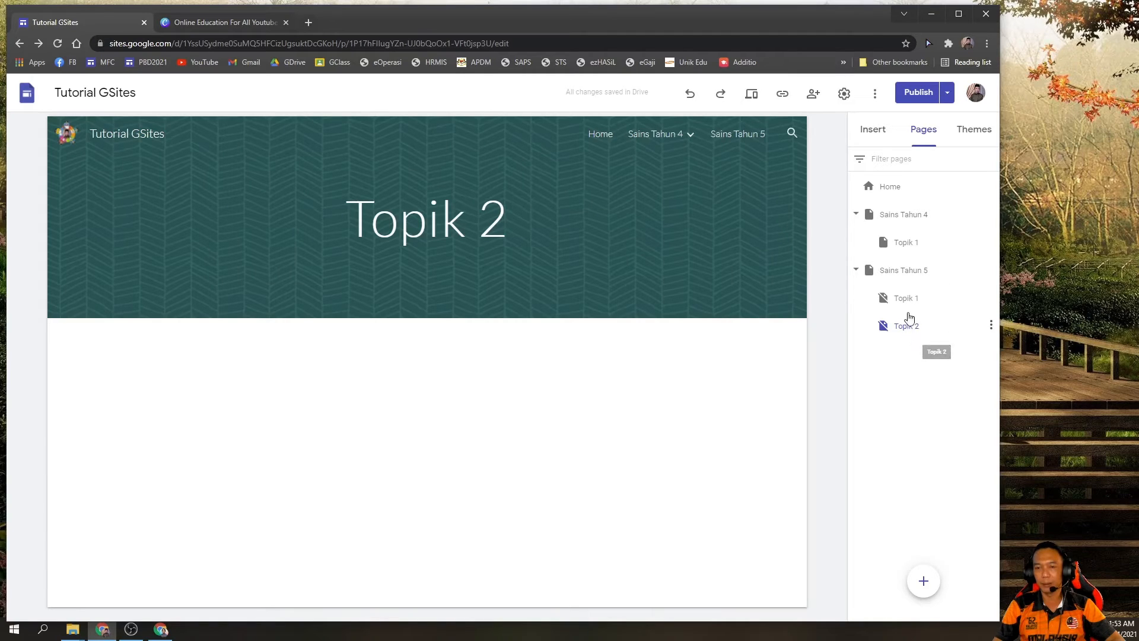
pyautogui.click(992, 298)
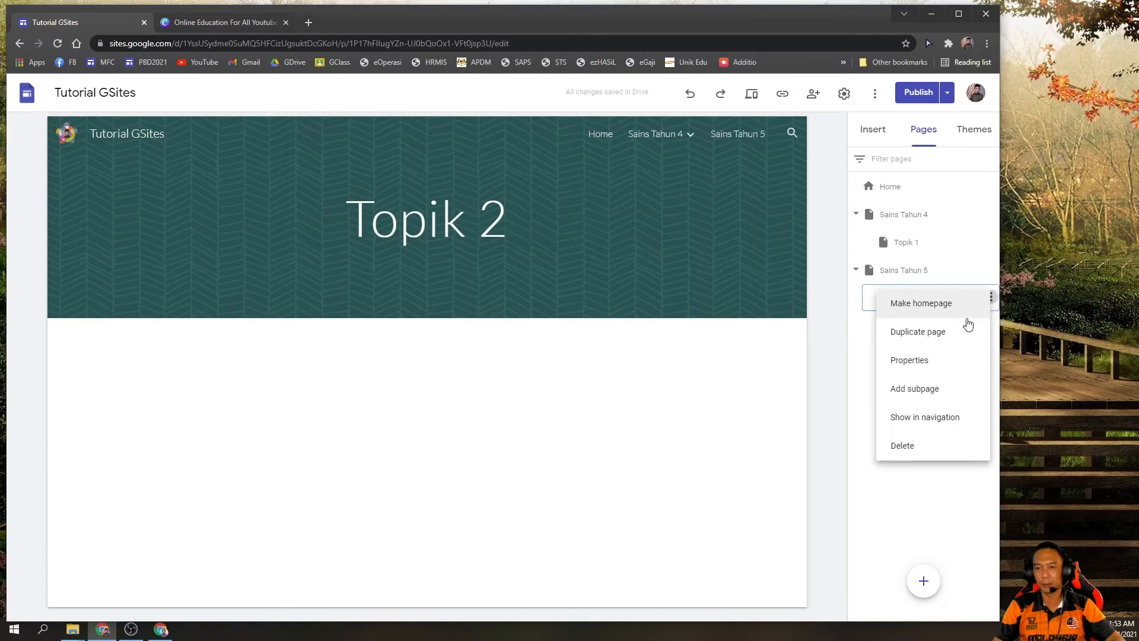
pyautogui.click(929, 422)
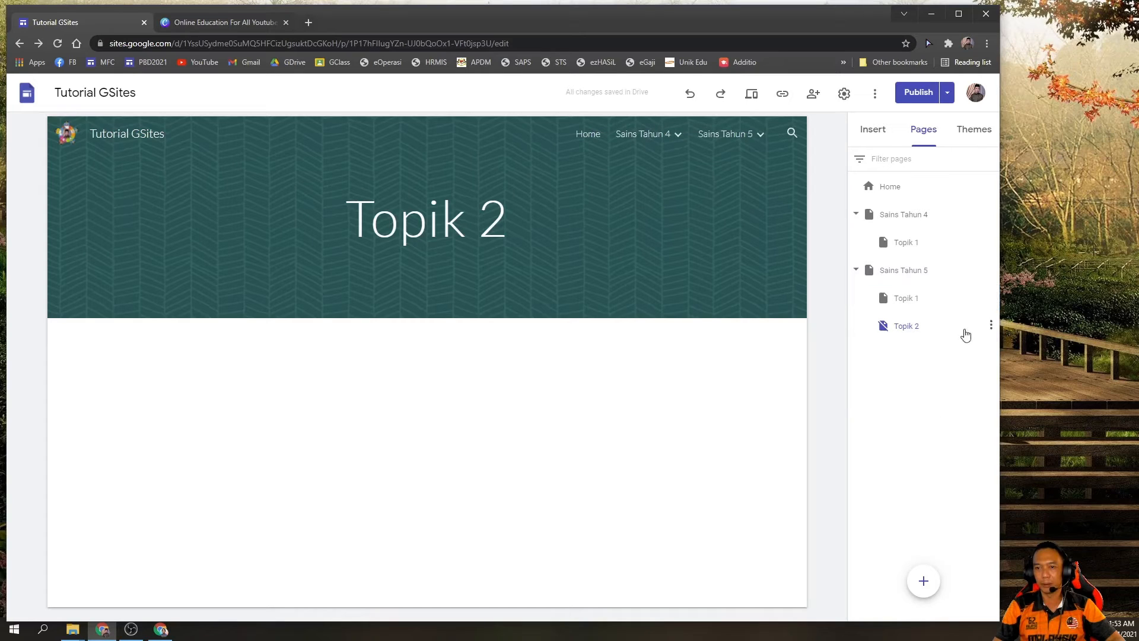
pyautogui.click(991, 326)
pyautogui.click(937, 442)
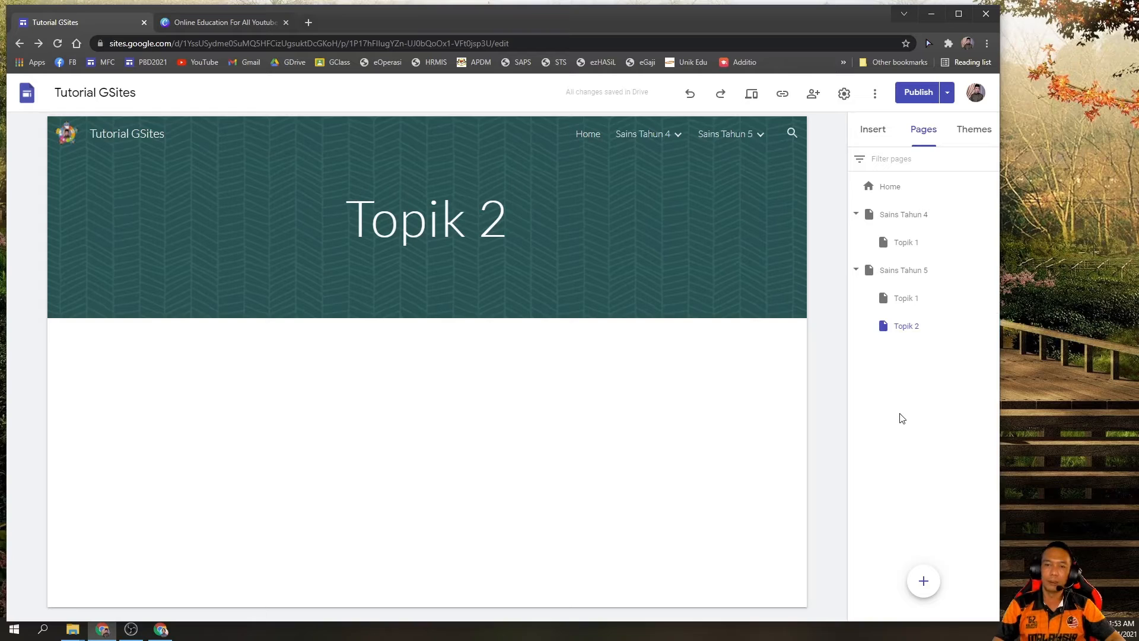
pyautogui.moveTo(765, 131)
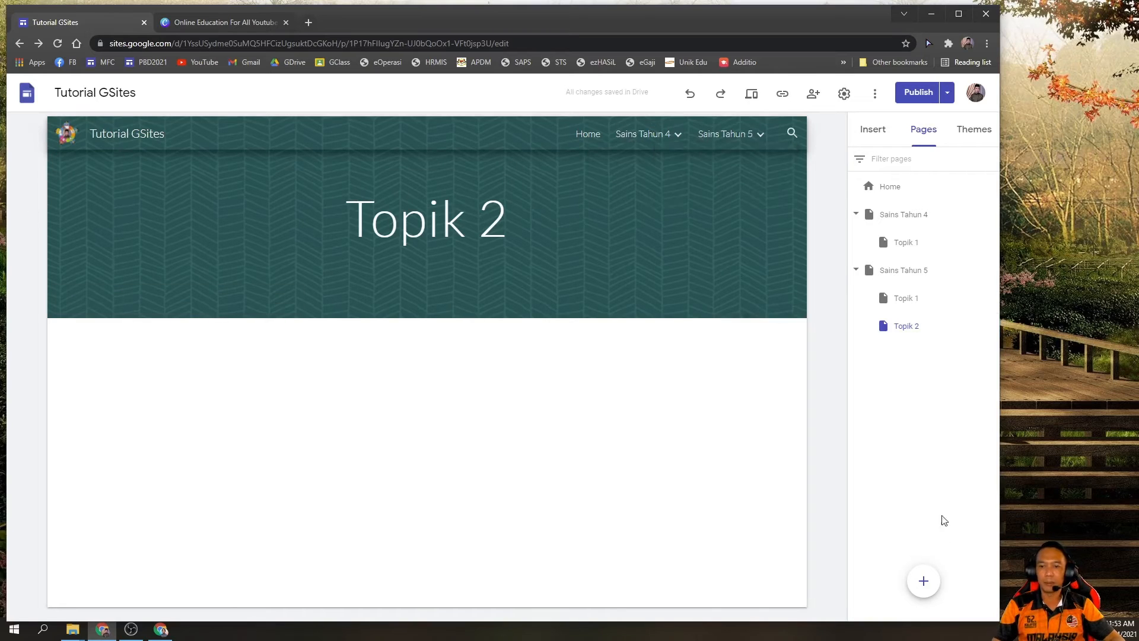
# Add a subpage named "Sains Tahun 6" under Sains Tahun 5.
pyautogui.click(925, 585)
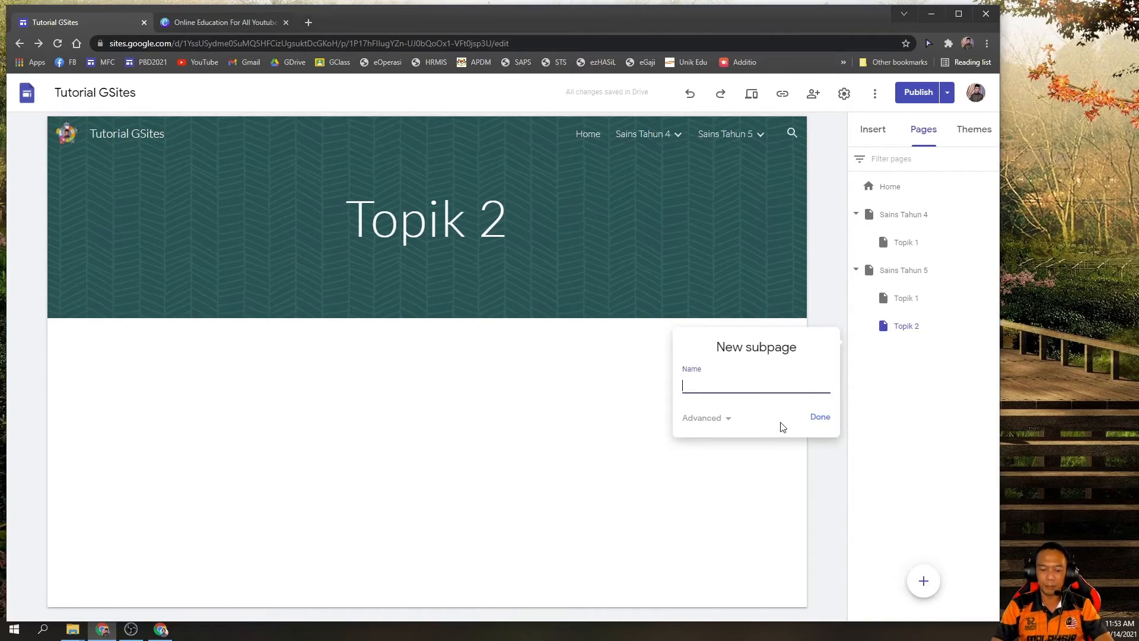
pyautogui.write('Sains')
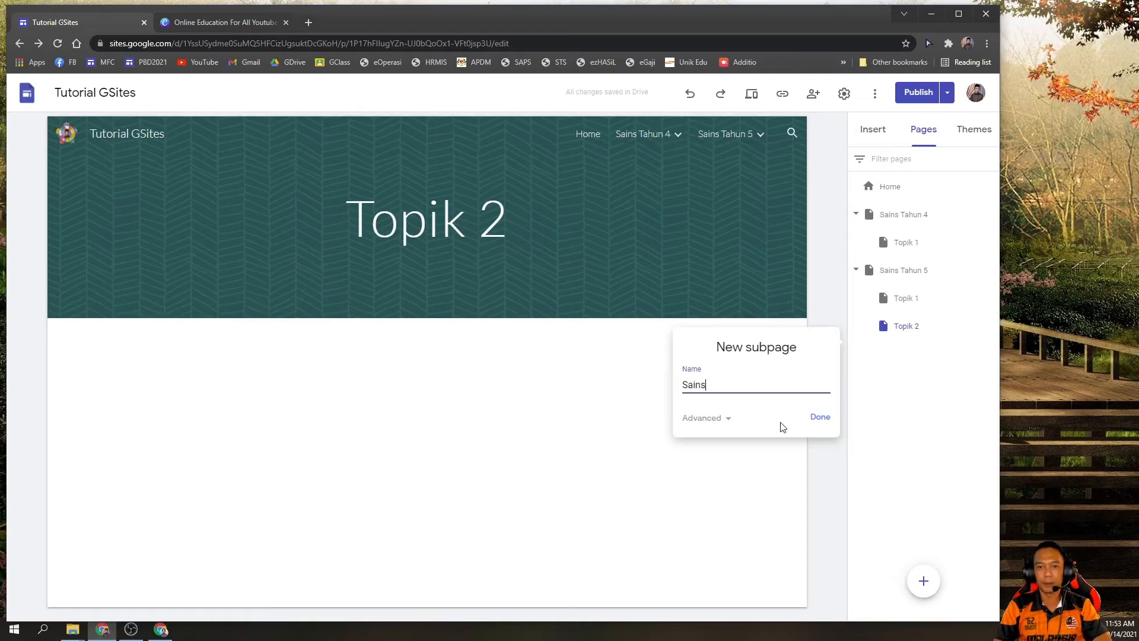
pyautogui.write(' Tahun 6')
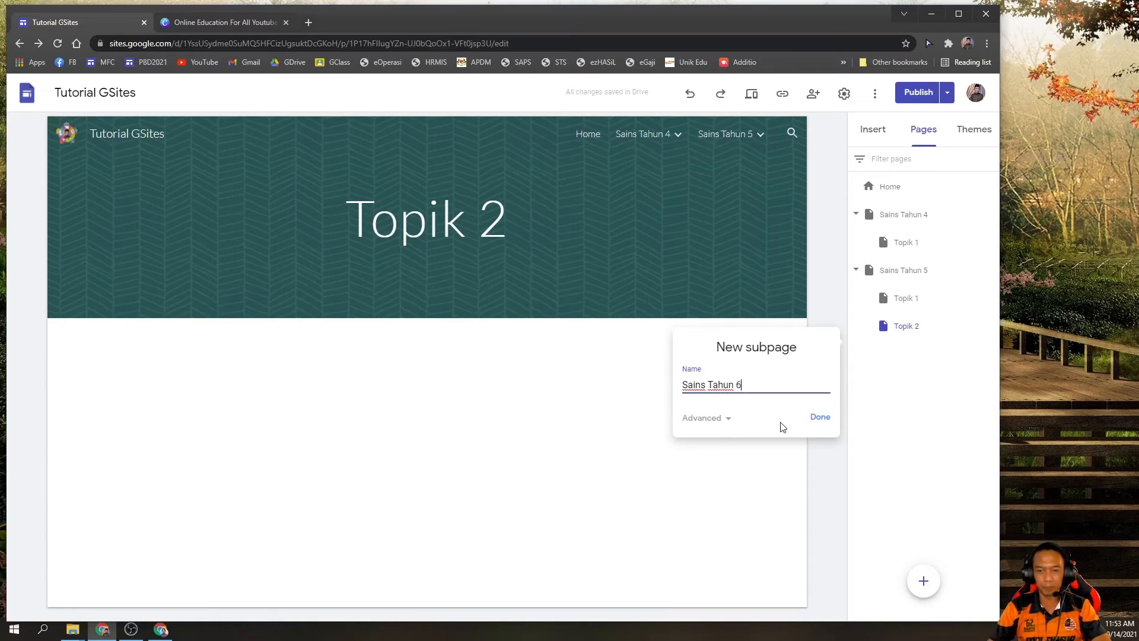
pyautogui.click(821, 422)
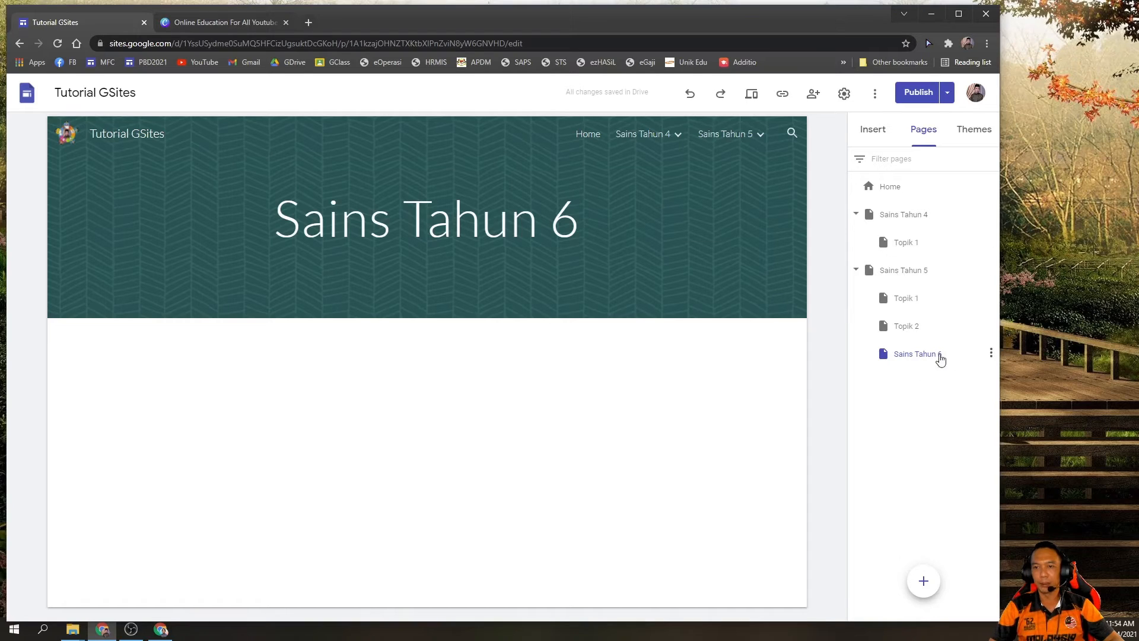
# Delete the Sains Tahun 6 subpage from under Sains Tahun 5.
pyautogui.moveTo(931, 358); pyautogui.dragTo(850, 389)
pyautogui.click(991, 354)
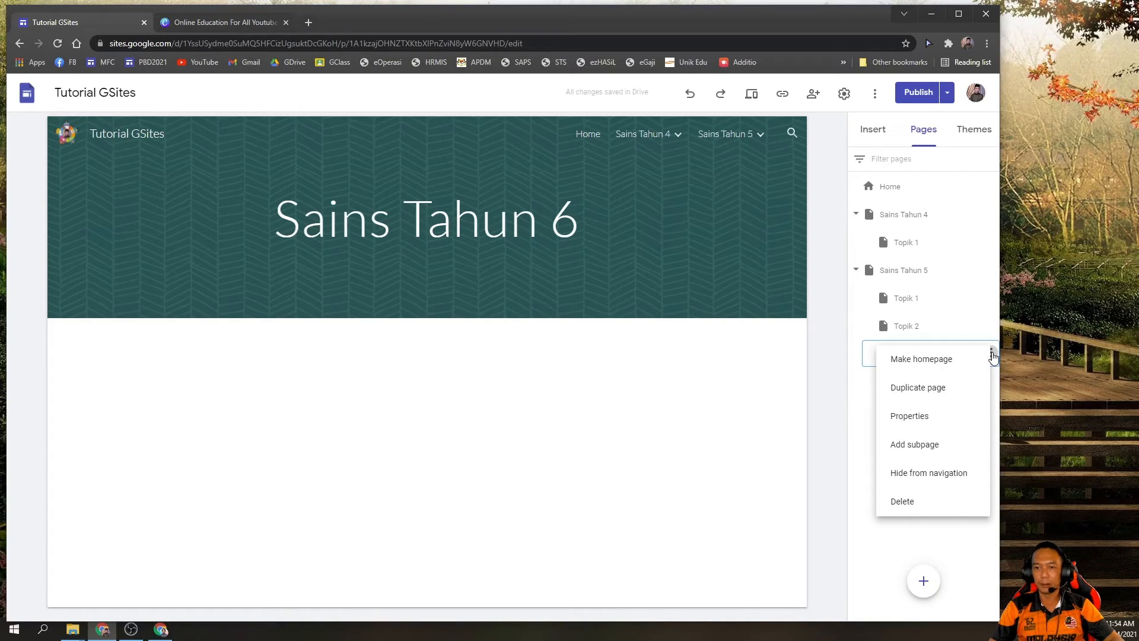
pyautogui.click(912, 510)
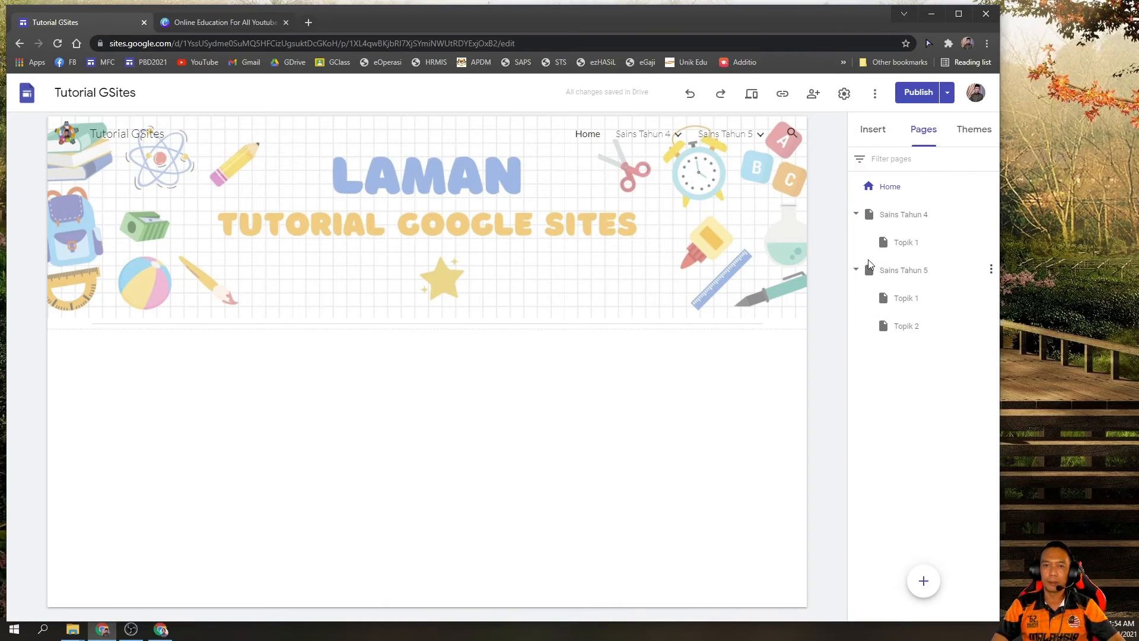
# Add a top-level page named "Sains Tahun 6" and move it below Sains Tahun 5 in the page order.
pyautogui.moveTo(930, 586)
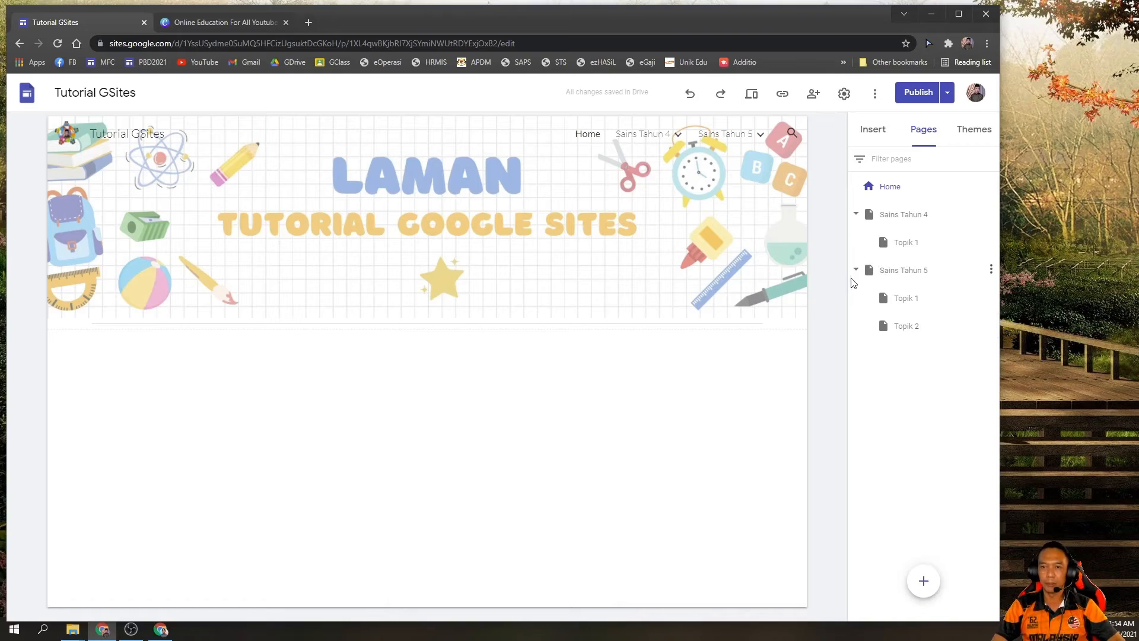
pyautogui.click(857, 271)
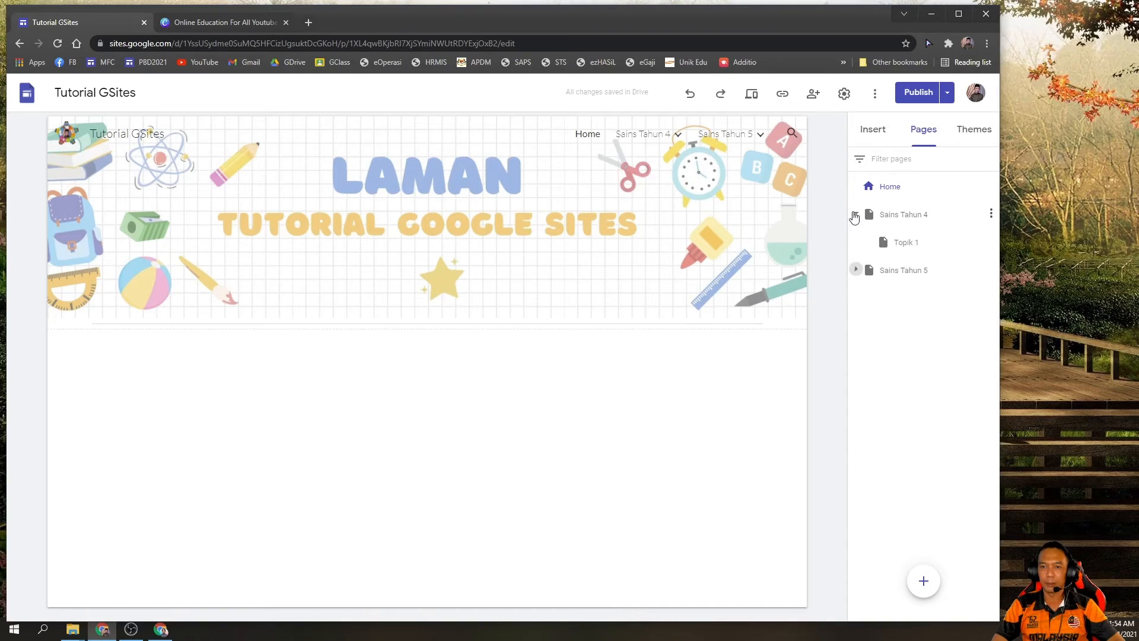
pyautogui.click(856, 214)
pyautogui.click(893, 194)
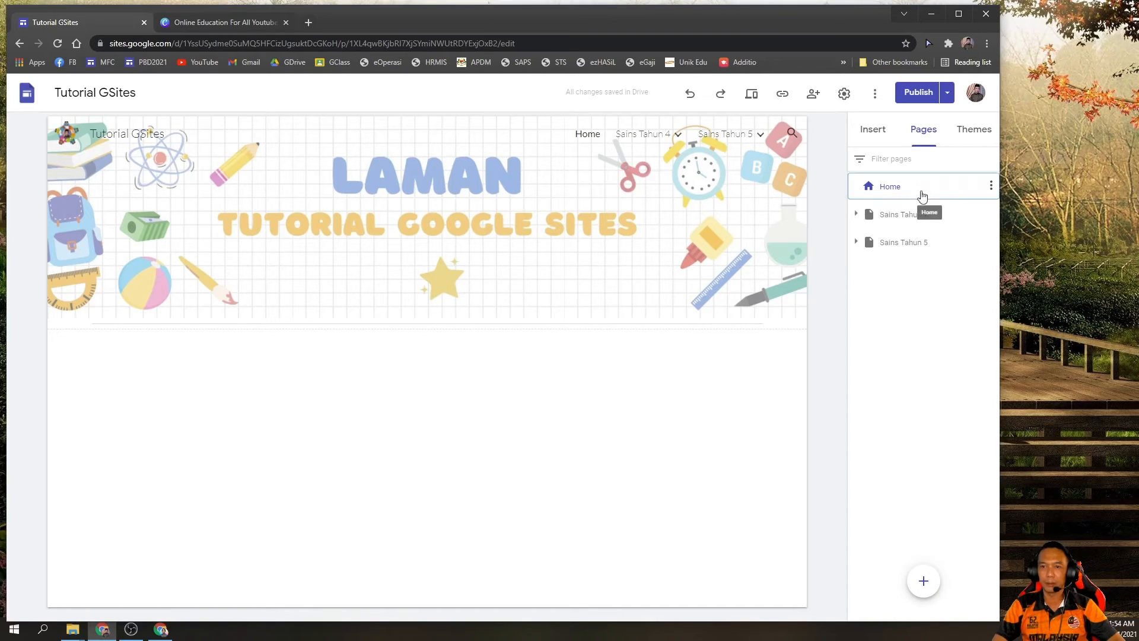
pyautogui.click(921, 579)
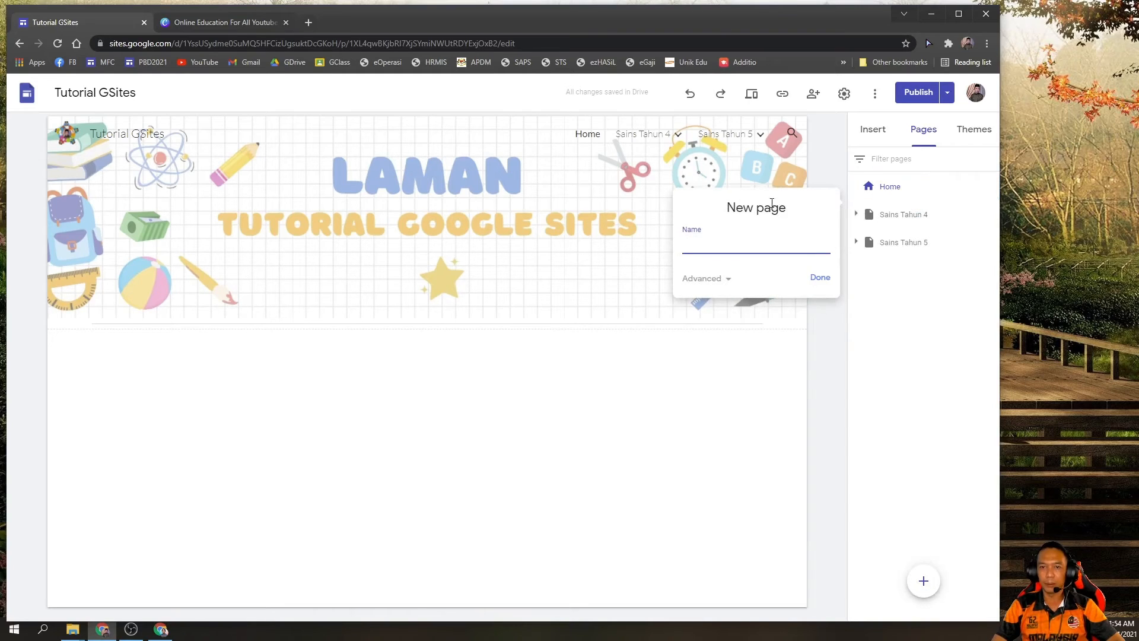
pyautogui.write('Sa')
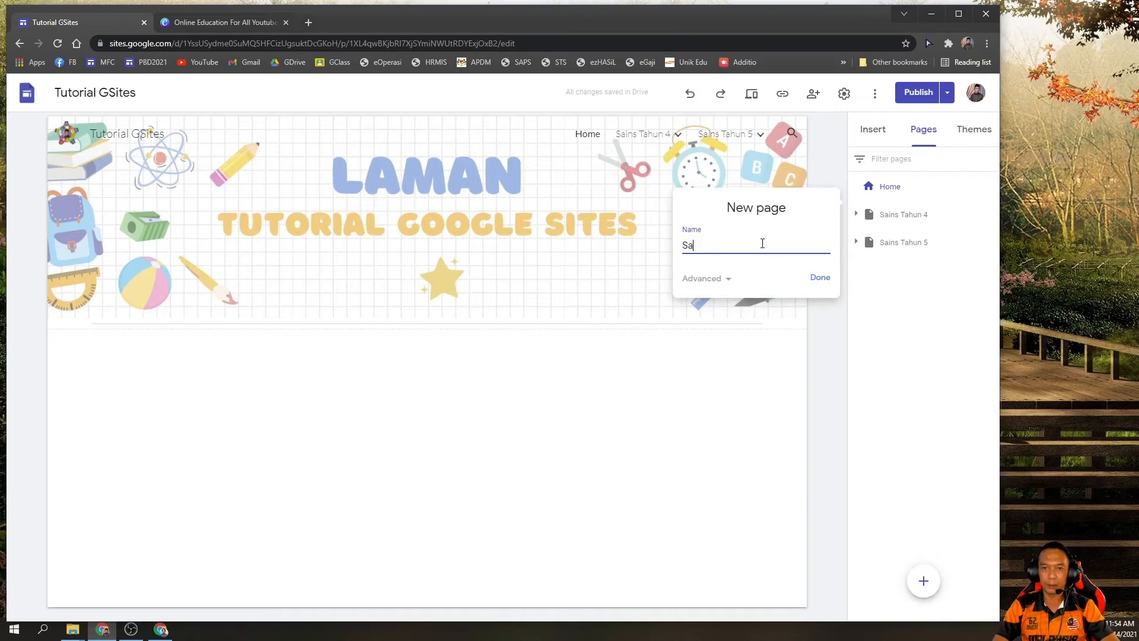
pyautogui.write('ins Tahun 6')
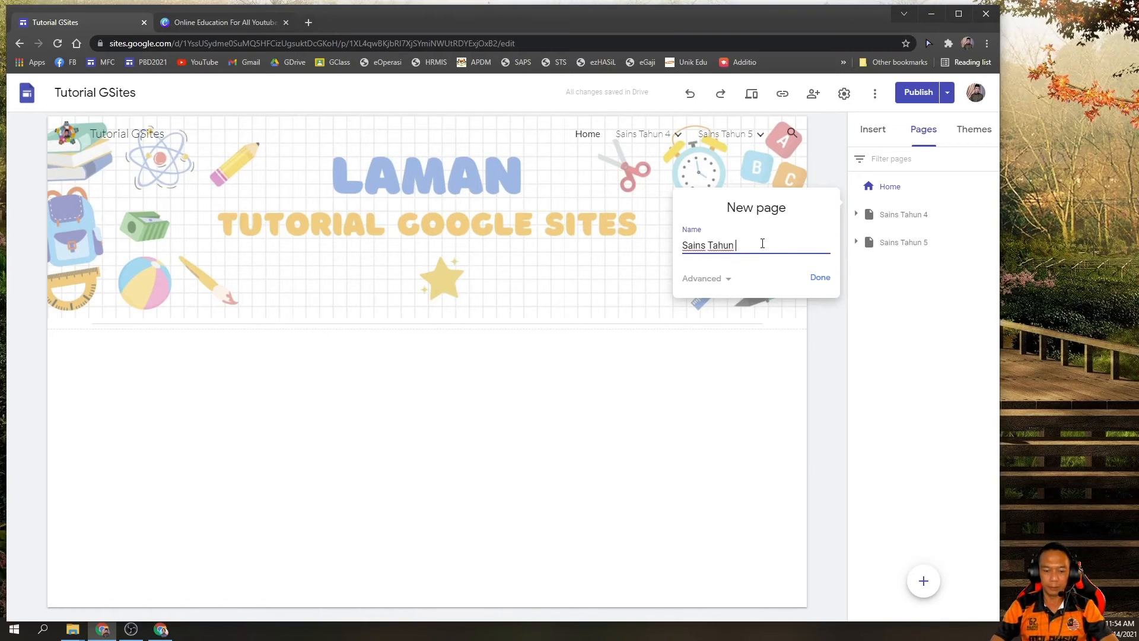
pyautogui.click(822, 278)
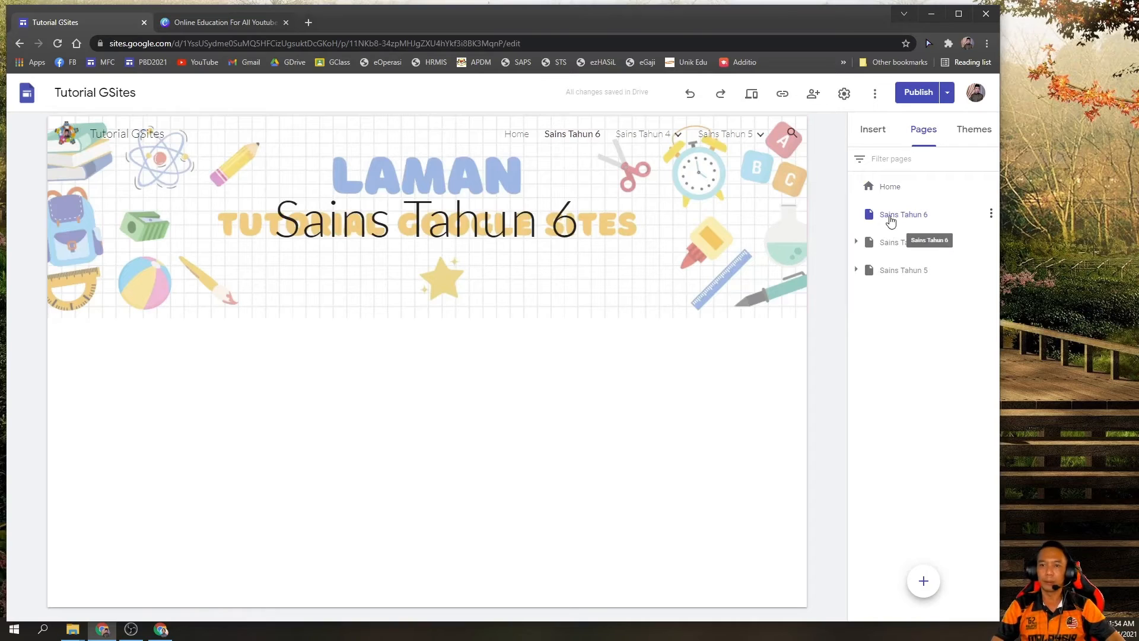
pyautogui.moveTo(664, 140)
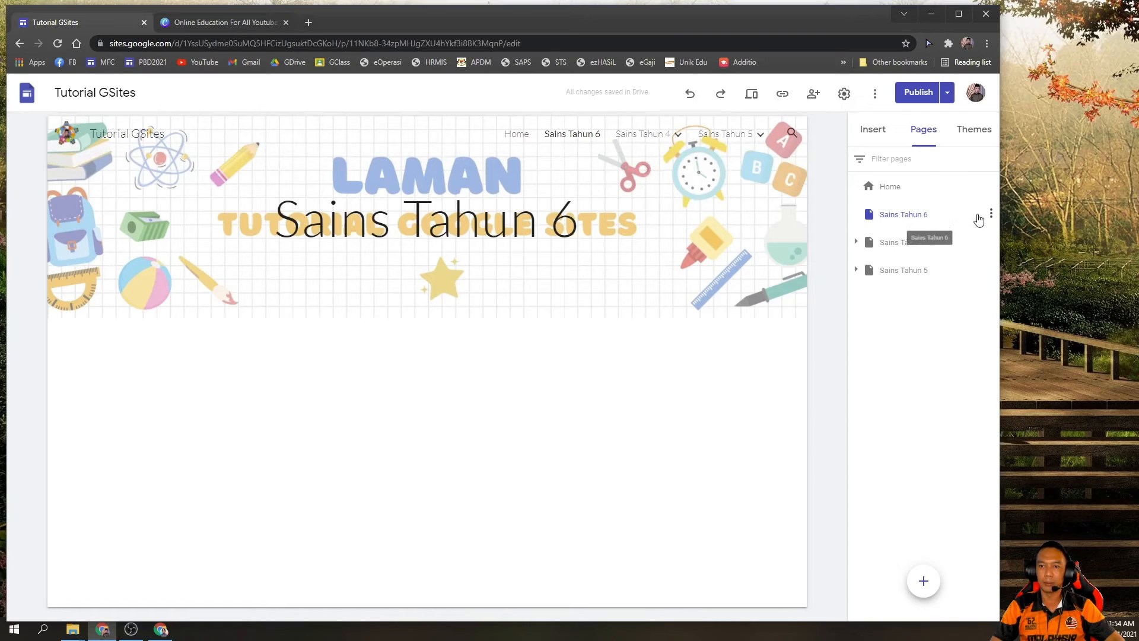
pyautogui.moveTo(921, 220); pyautogui.dragTo(917, 290)
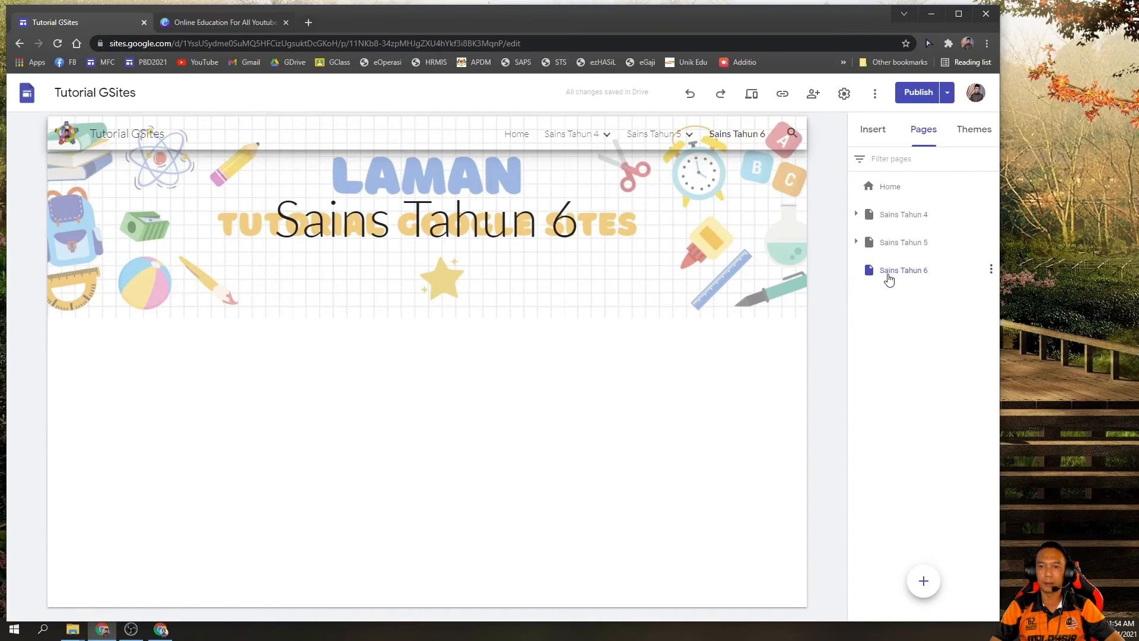
# Add a subpage named "Topik 1" under Sains Tahun 6 and collapse its subpage list.
pyautogui.click(990, 270)
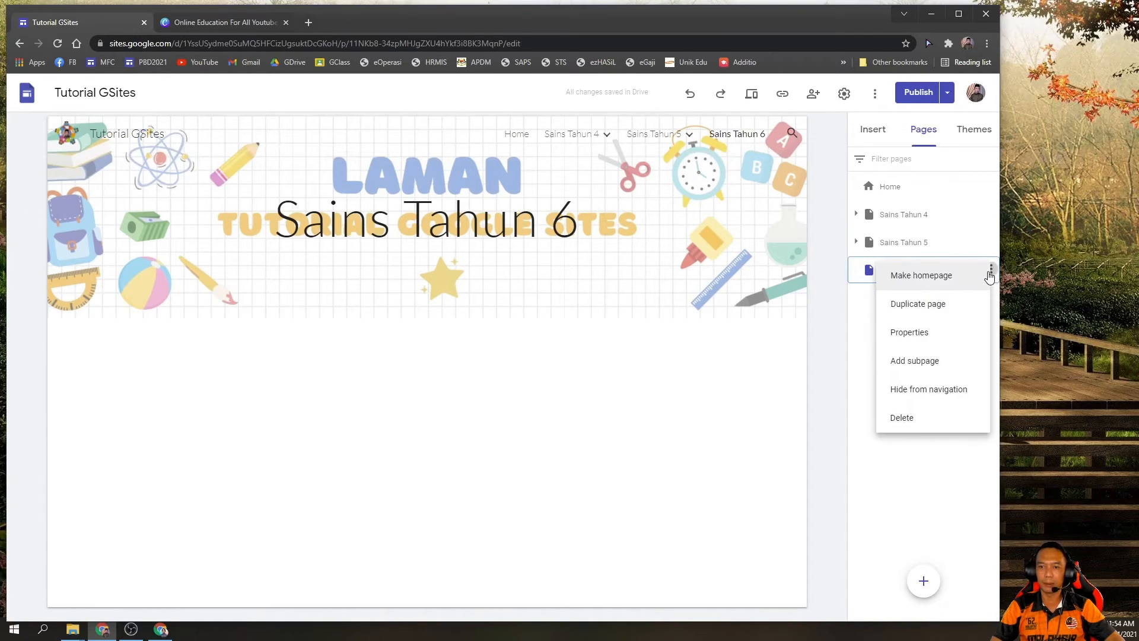
pyautogui.click(915, 362)
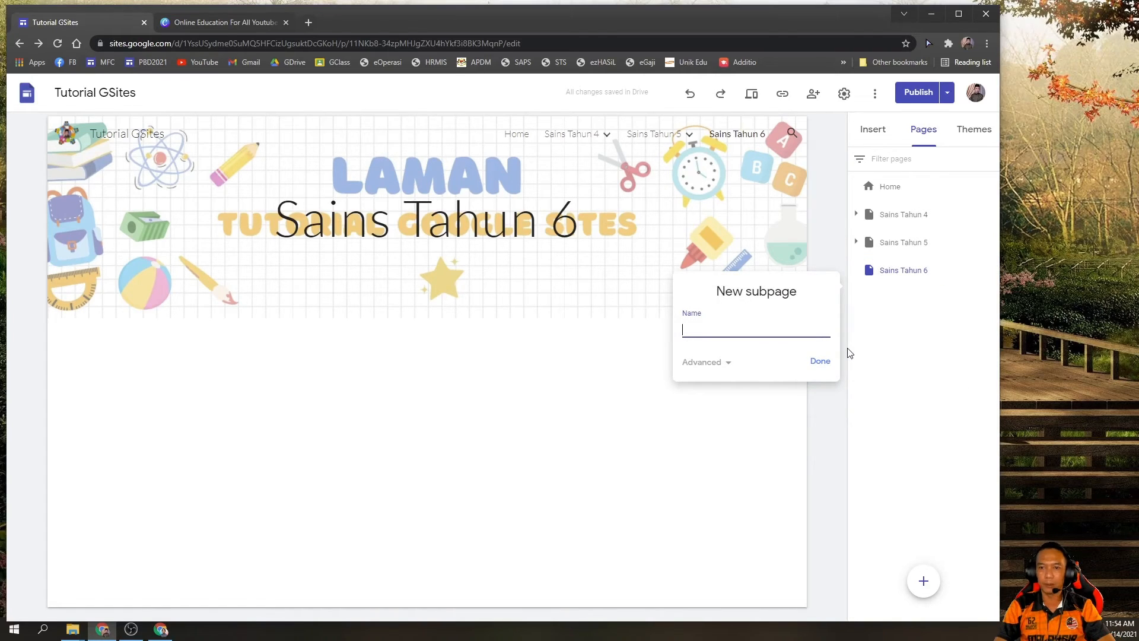
pyautogui.write('Topik 1')
pyautogui.click(820, 361)
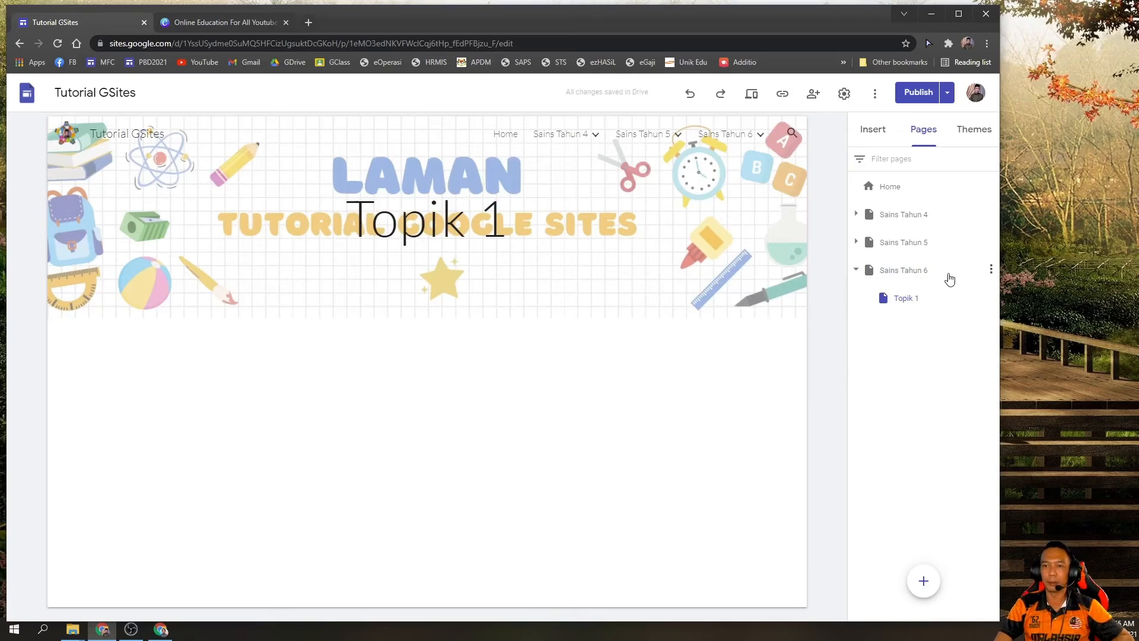
pyautogui.click(857, 270)
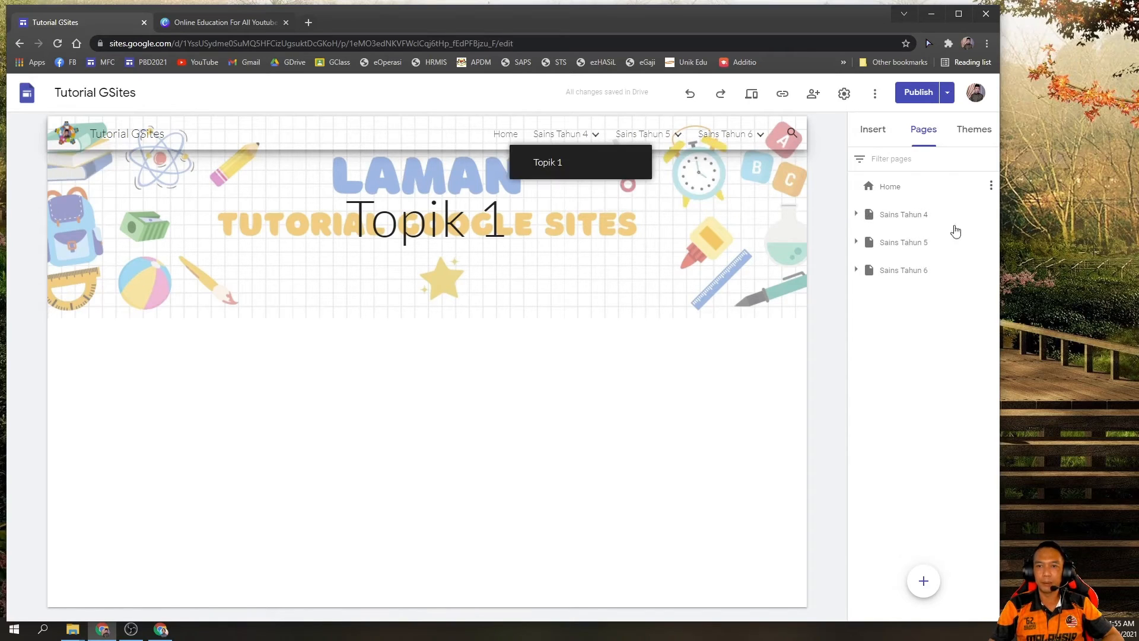
# Open the Sains Tahun 4 page and publish the site's changes.
pyautogui.click(912, 218)
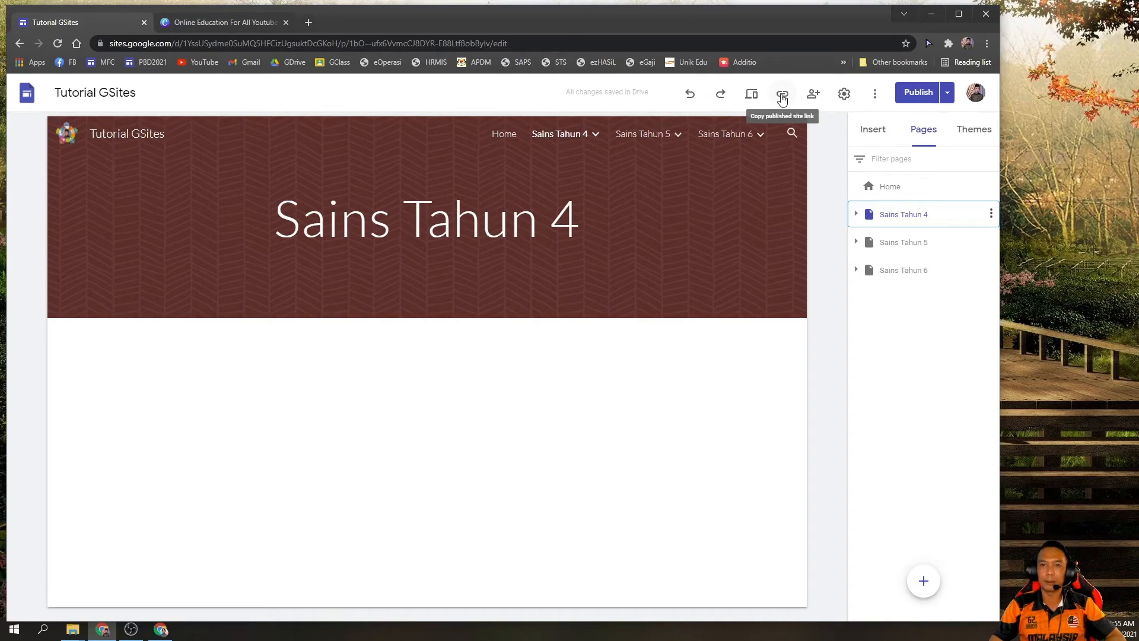
pyautogui.click(917, 93)
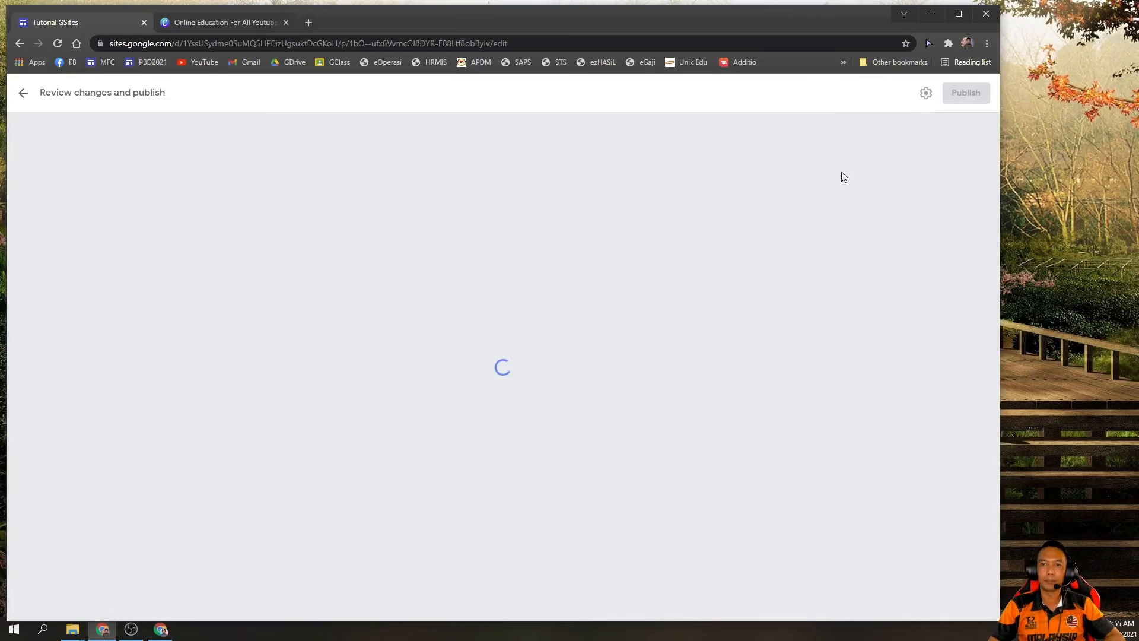
pyautogui.click(966, 93)
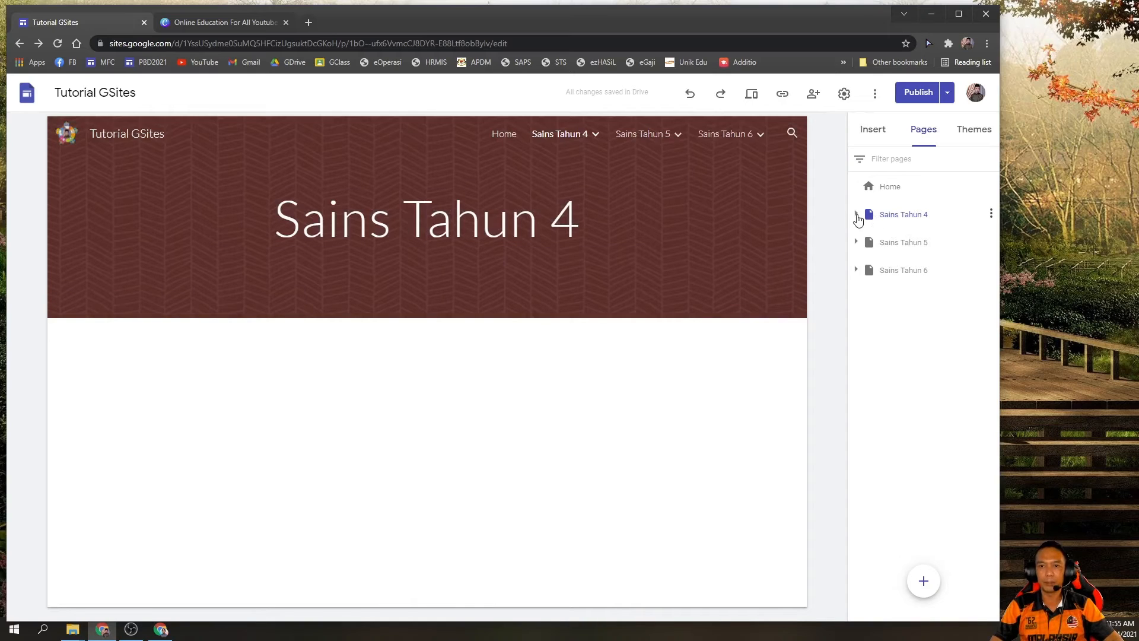
# View the published links of the Sains Tahun 4 page and its Topik 1 subpage, and expand the Sains Tahun 5 subpages.
pyautogui.click(783, 94)
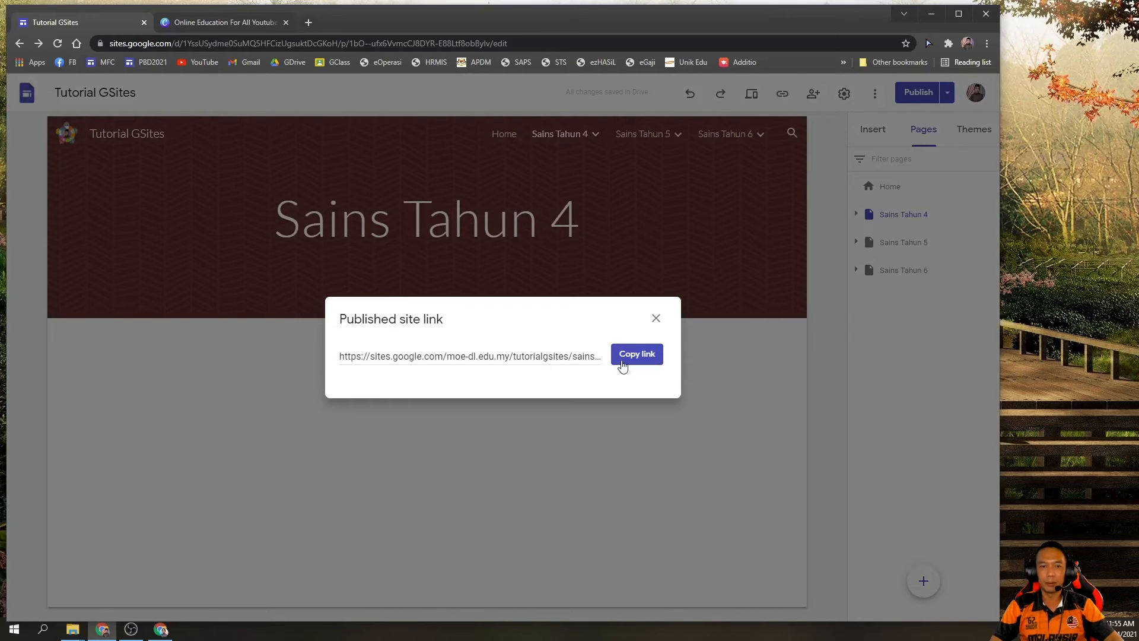
pyautogui.click(656, 320)
pyautogui.click(857, 215)
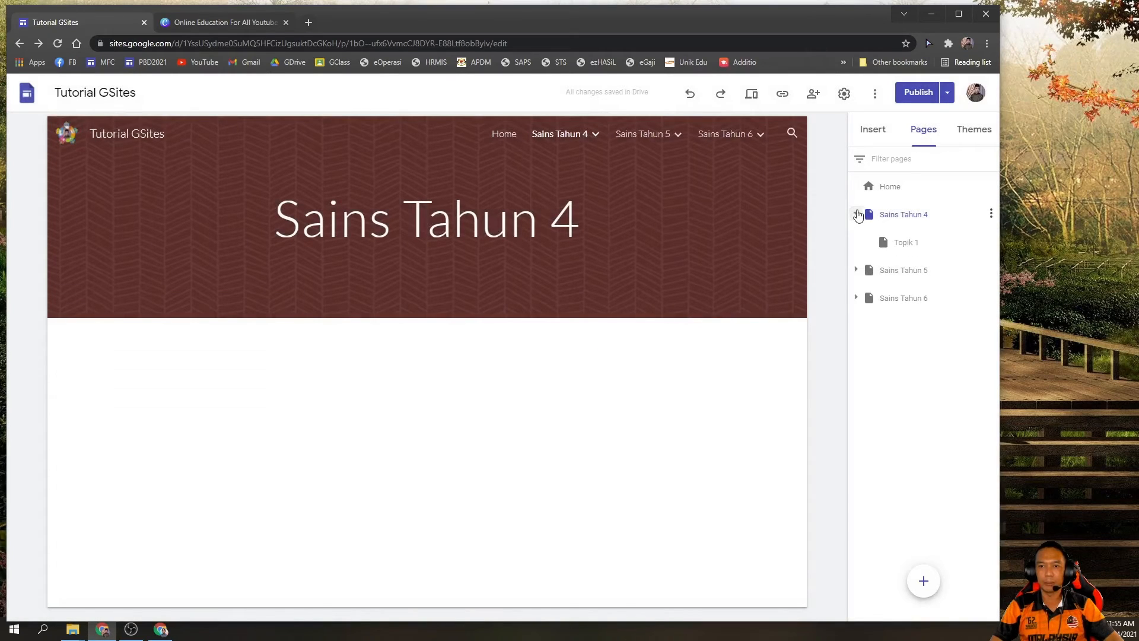
pyautogui.click(906, 245)
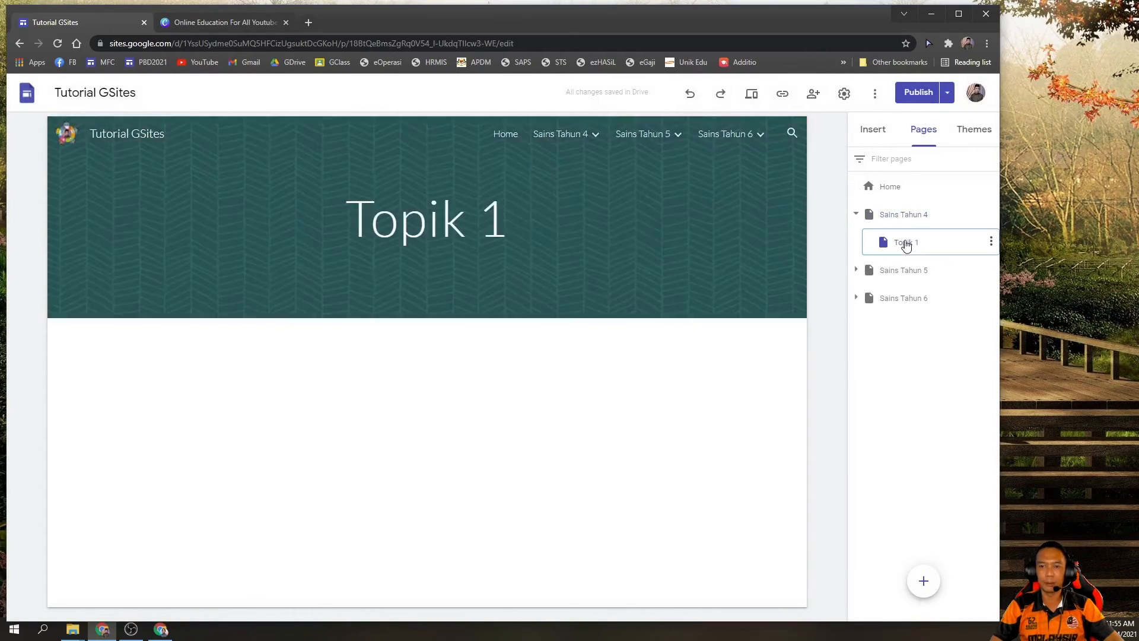
pyautogui.click(782, 93)
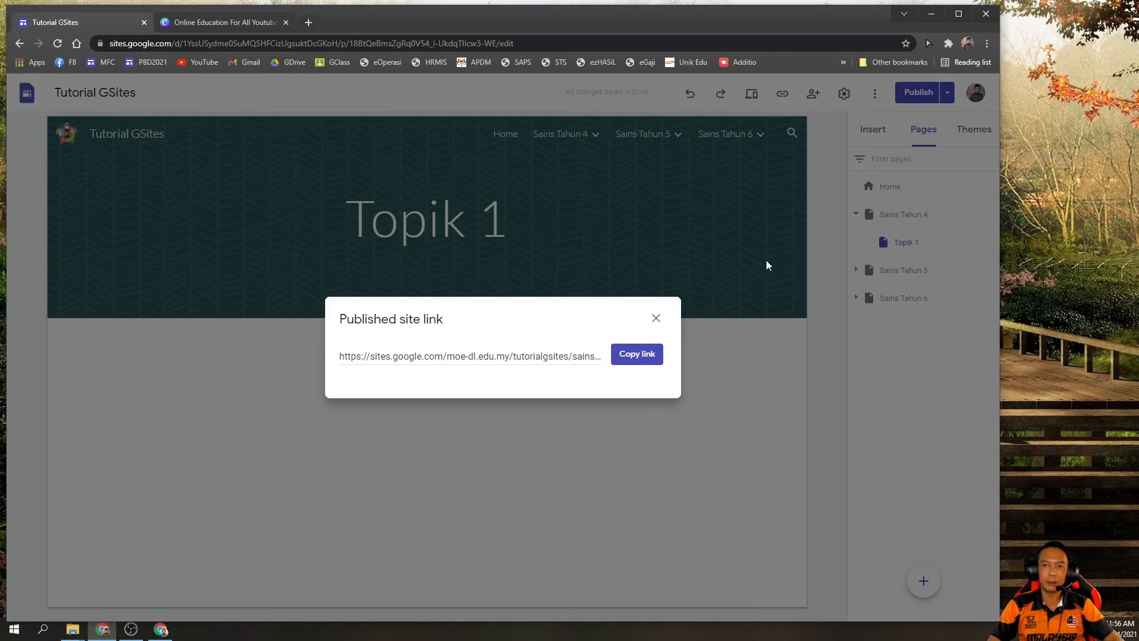
pyautogui.click(656, 320)
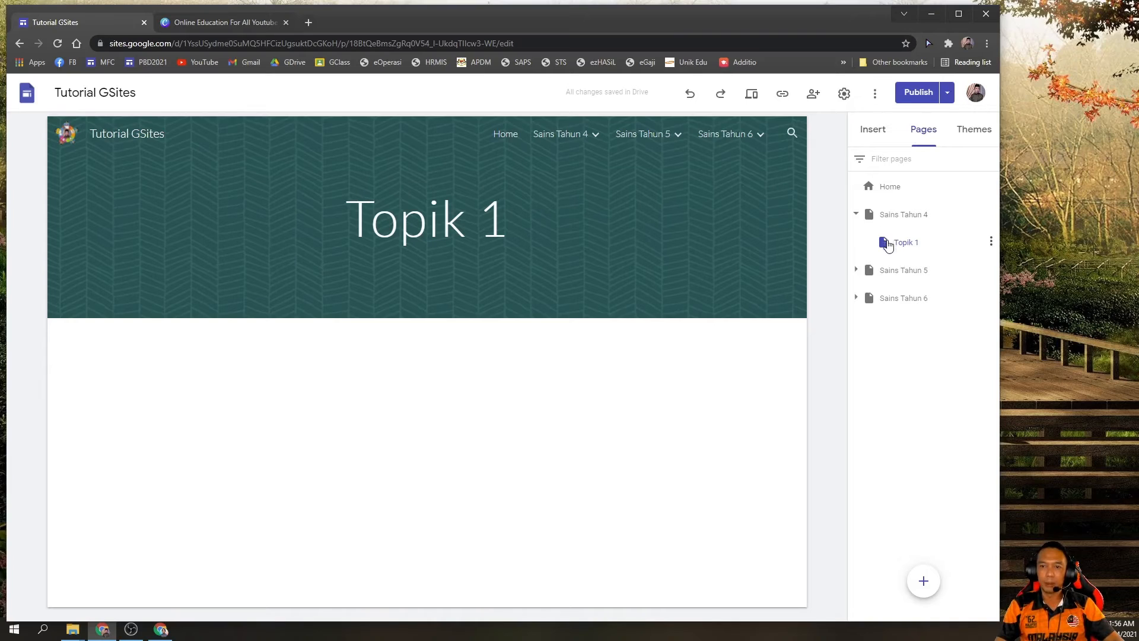
pyautogui.click(857, 270)
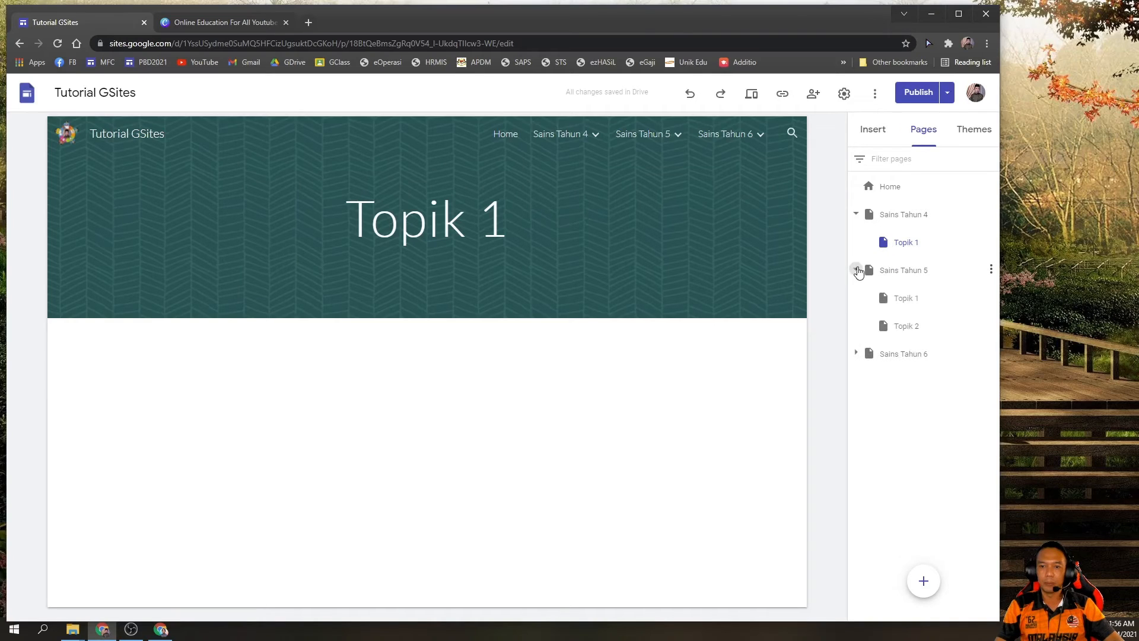
# Expand the Sains Tahun 6 subpages and open its Topik 1 subpage for editing.
pyautogui.click(857, 354)
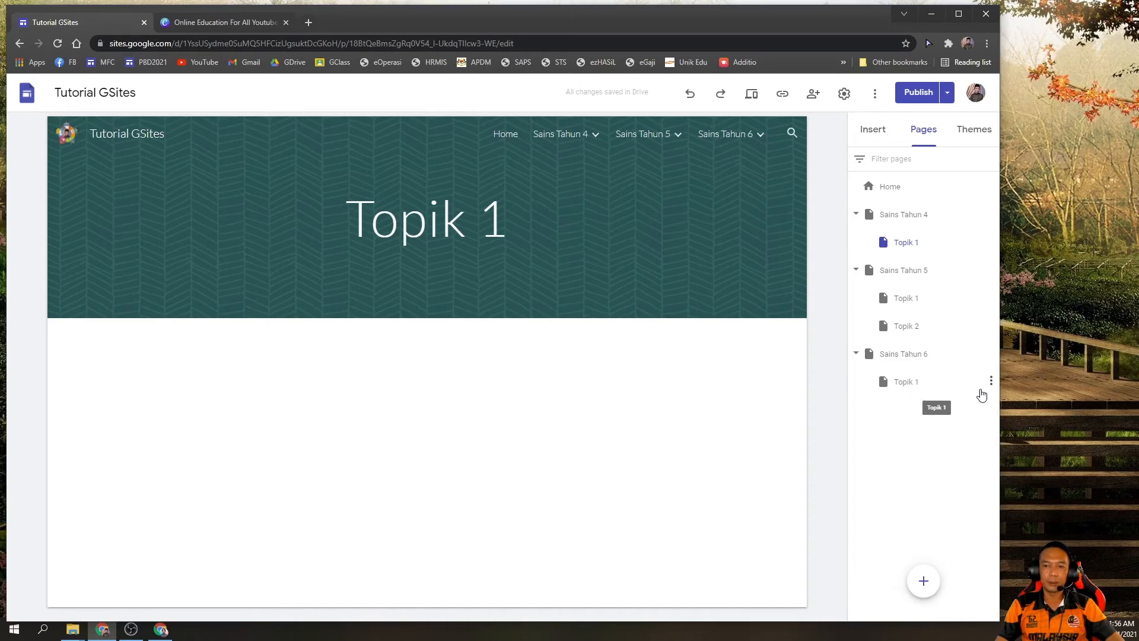
pyautogui.click(990, 383)
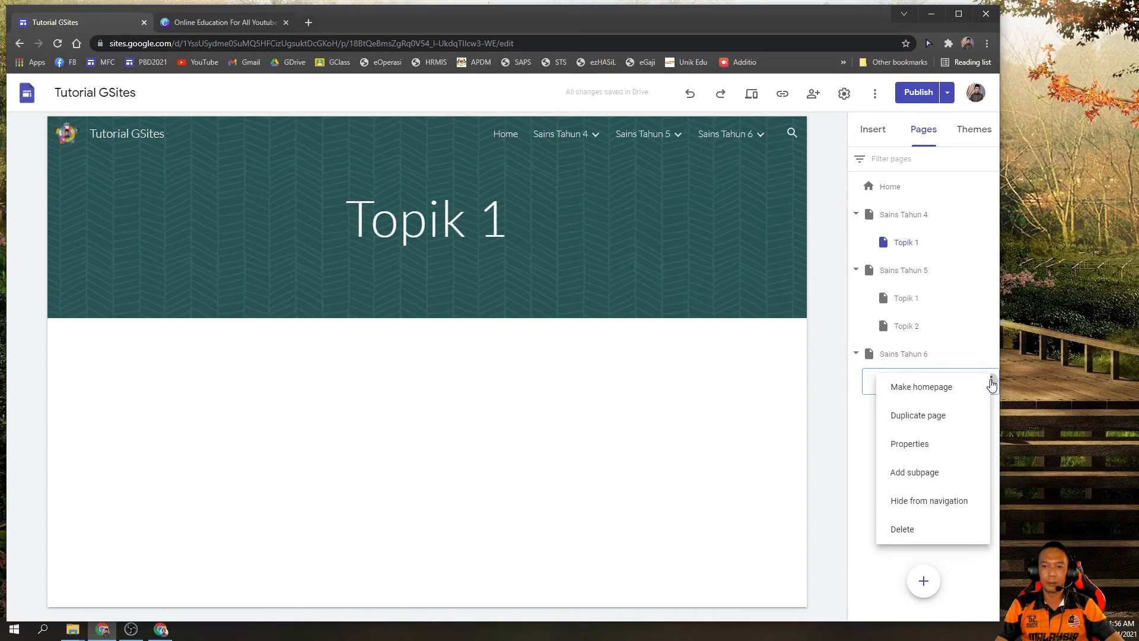
pyautogui.click(962, 364)
pyautogui.click(908, 357)
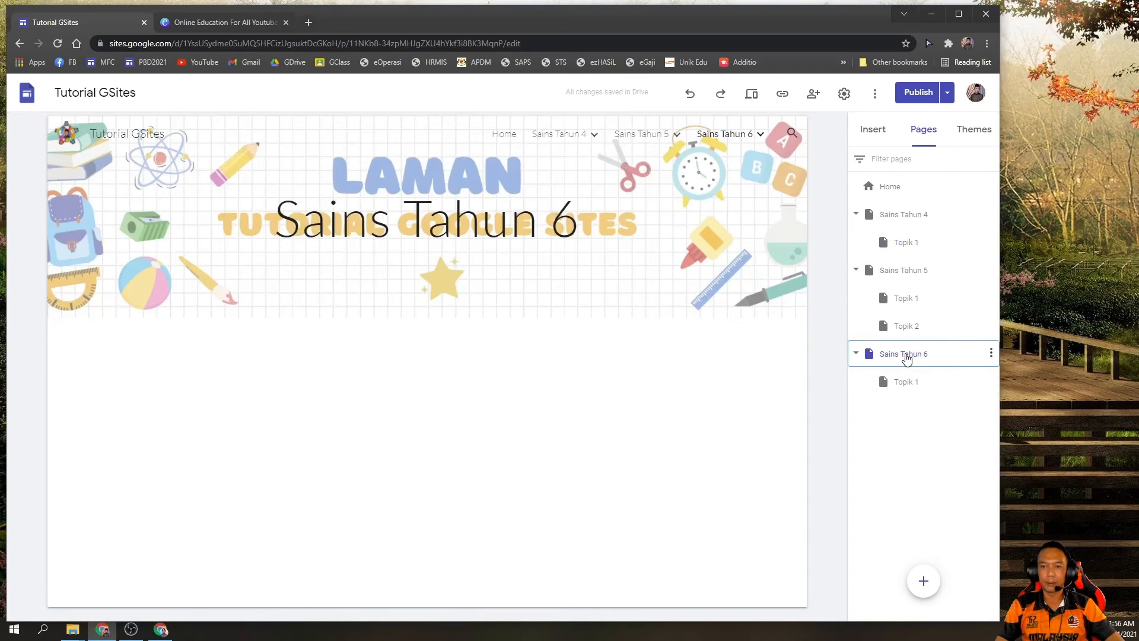
pyautogui.click(905, 382)
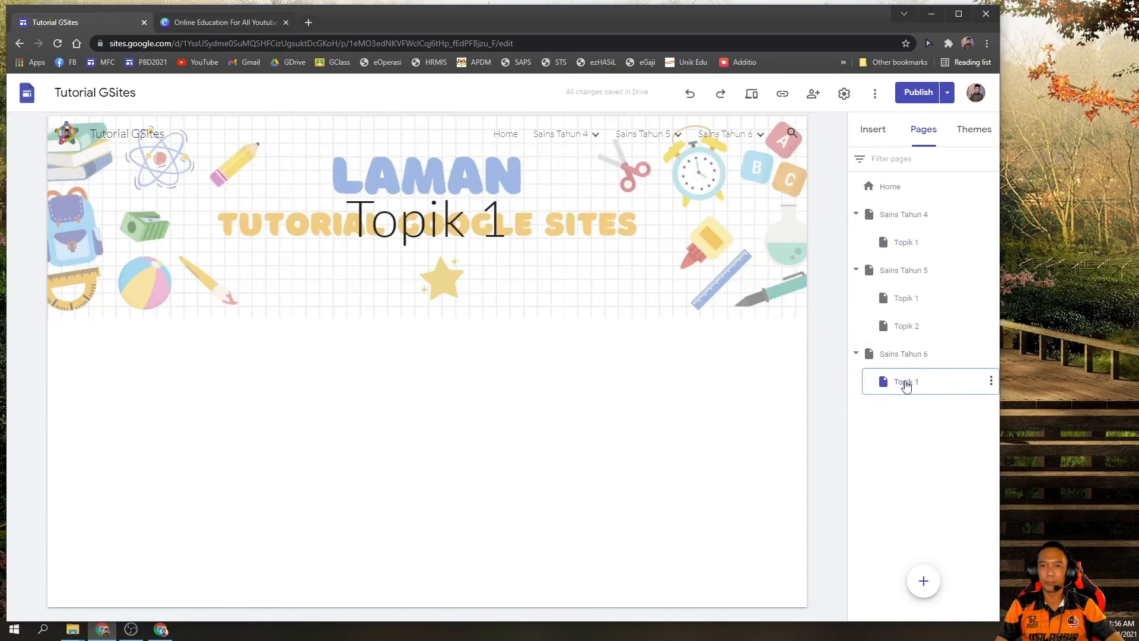
# Copy the published link of the Sains Tahun 6 Topik 1 subpage and paste it as the address in a new browser tab.
pyautogui.click(778, 89)
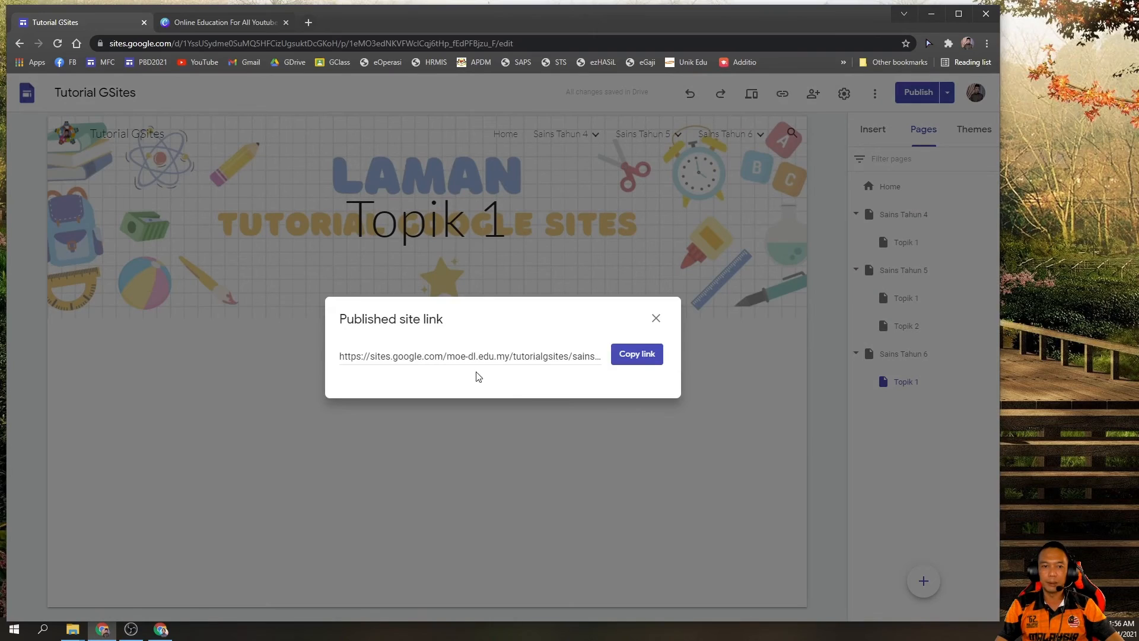
pyautogui.moveTo(541, 356)
pyautogui.mouseDown()
pyautogui.moveTo(592, 362)
pyautogui.moveTo(540, 359)
pyautogui.mouseUp()
pyautogui.click(549, 358)
pyautogui.tripleClick(566, 362)
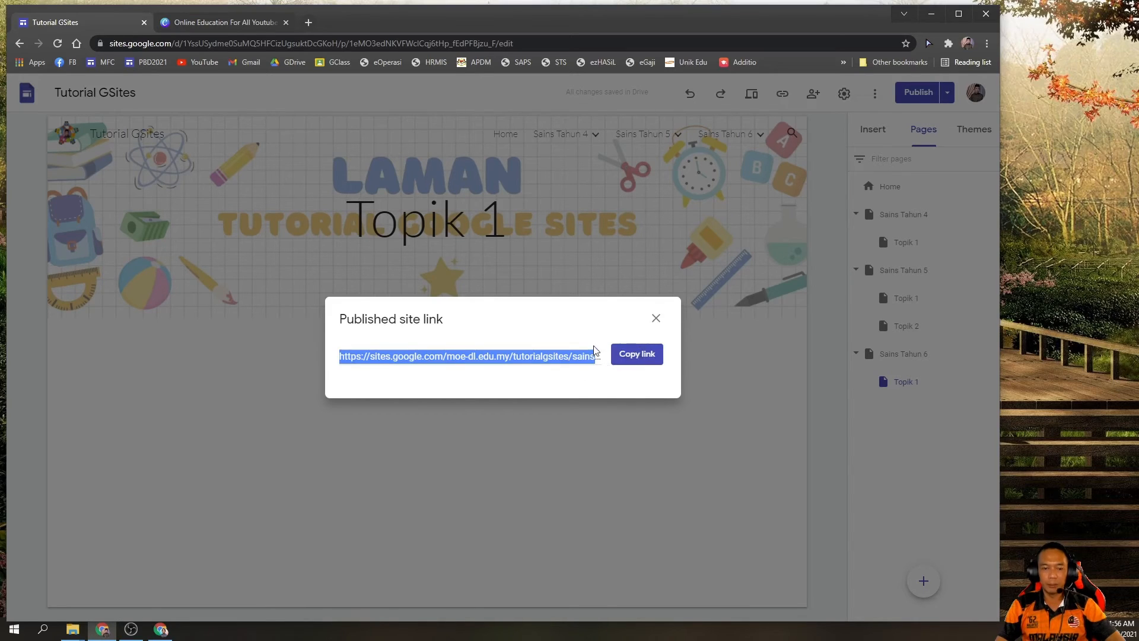
pyautogui.click(623, 358)
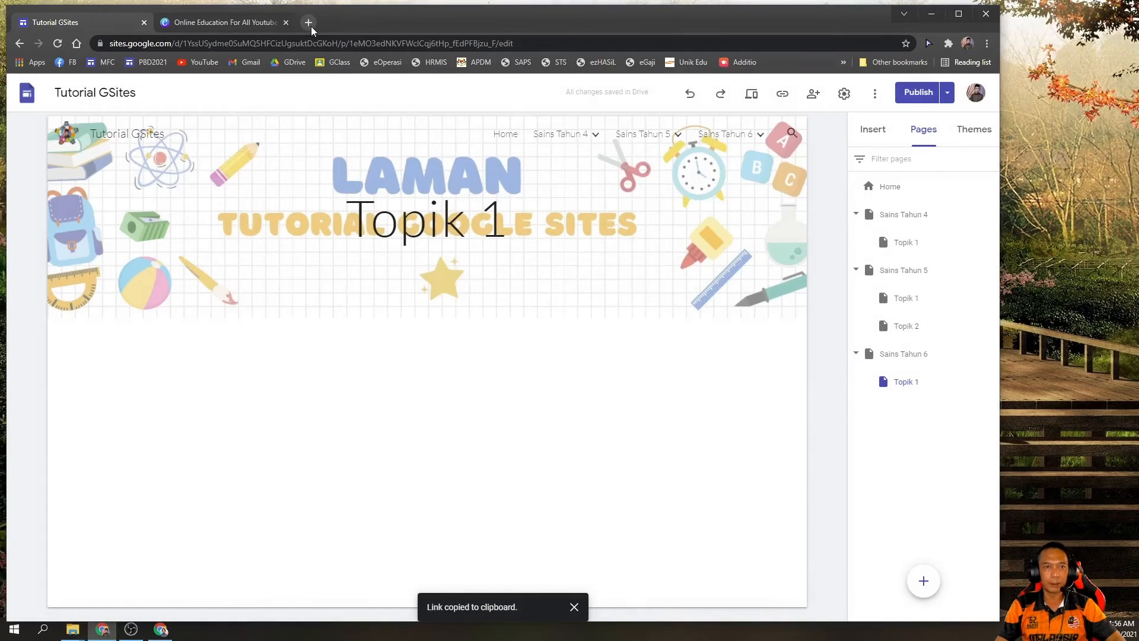
pyautogui.click(308, 22)
pyautogui.click(303, 42)
pyautogui.hotkey('ctrl', 'v')
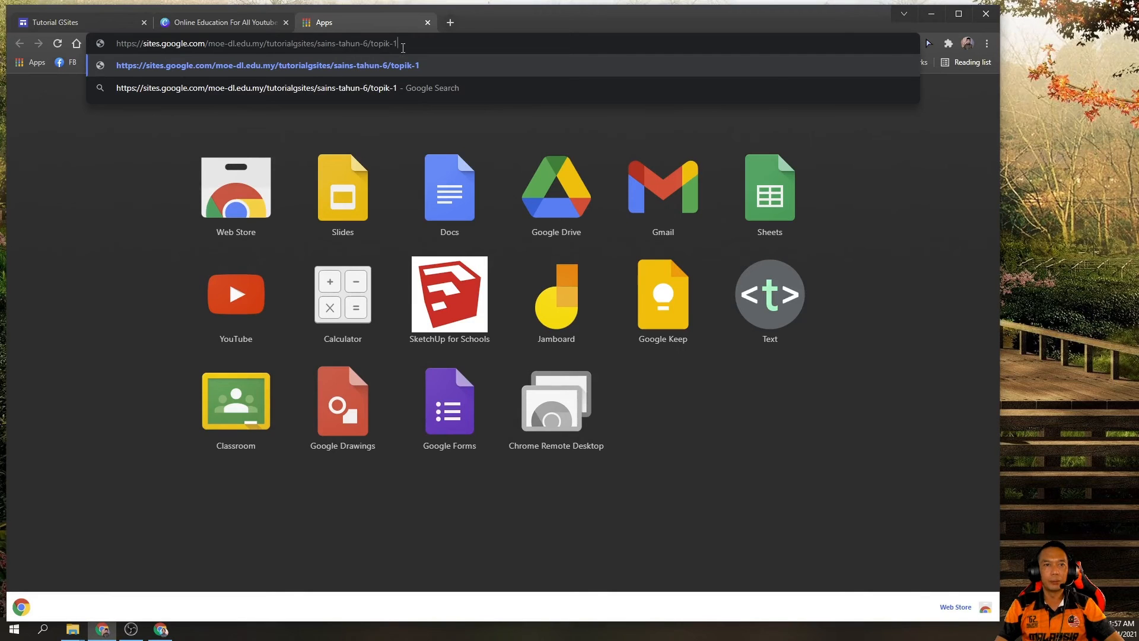
# Return to the site editor and rename the Topik 1 subpage under Sains Tahun 6 to "Unit 1".
pyautogui.click(56, 22)
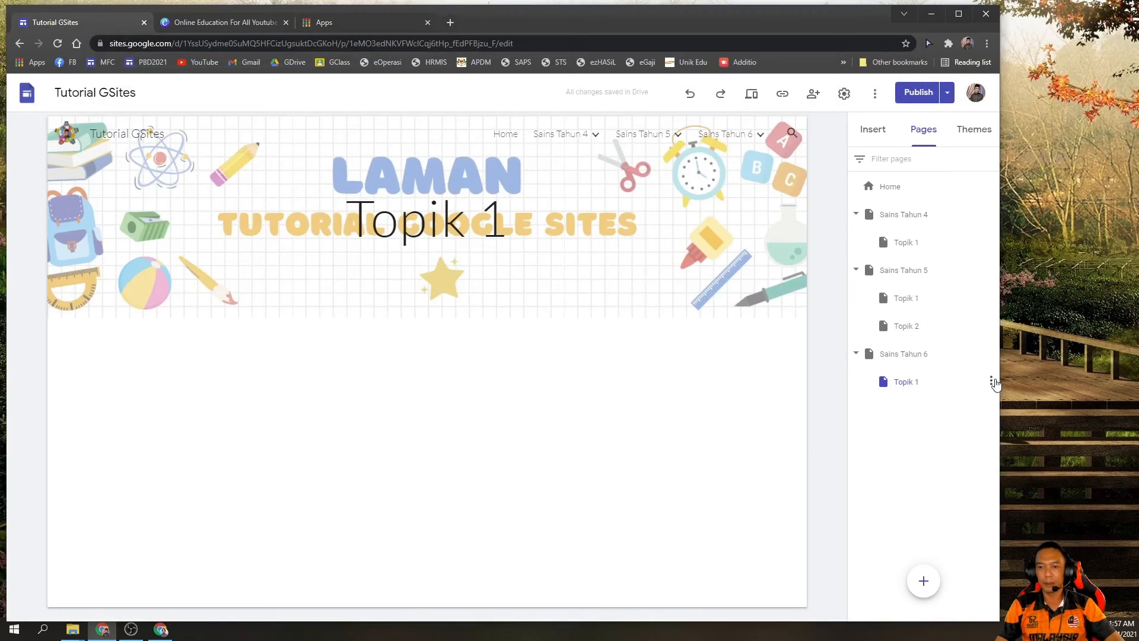
pyautogui.click(991, 380)
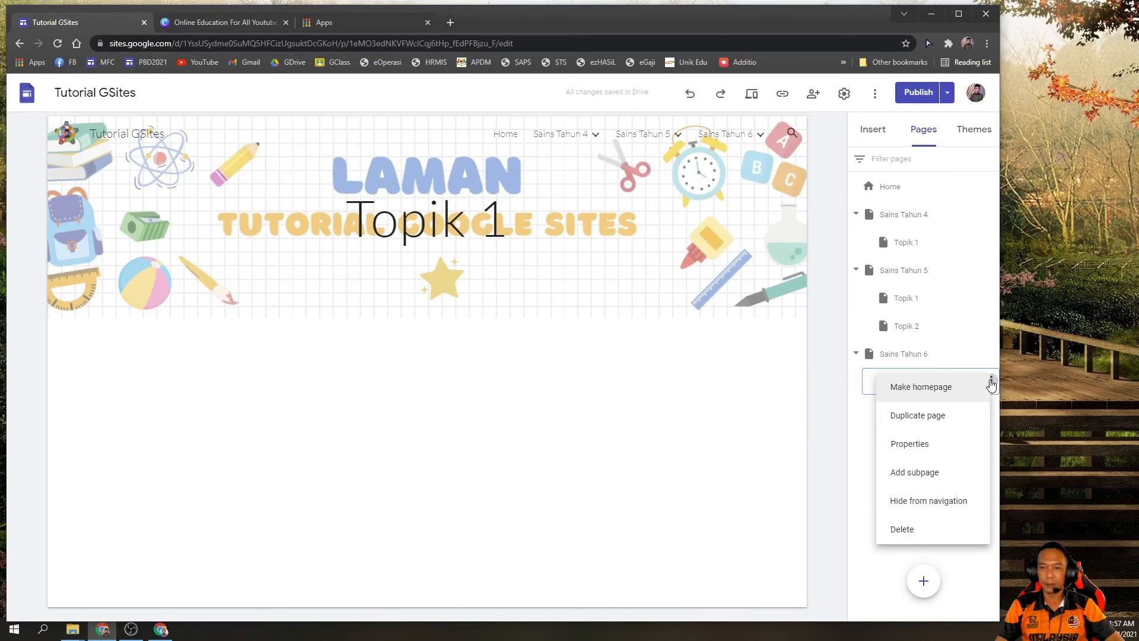
pyautogui.click(918, 449)
pyautogui.moveTo(733, 427); pyautogui.dragTo(595, 417)
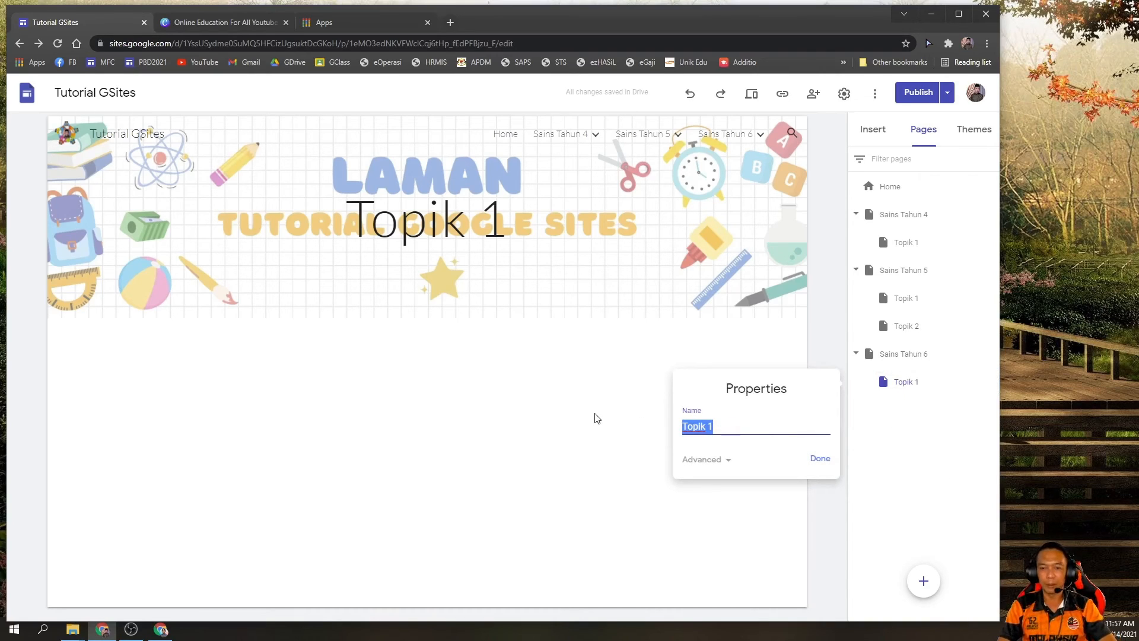
pyautogui.write('Unit 1')
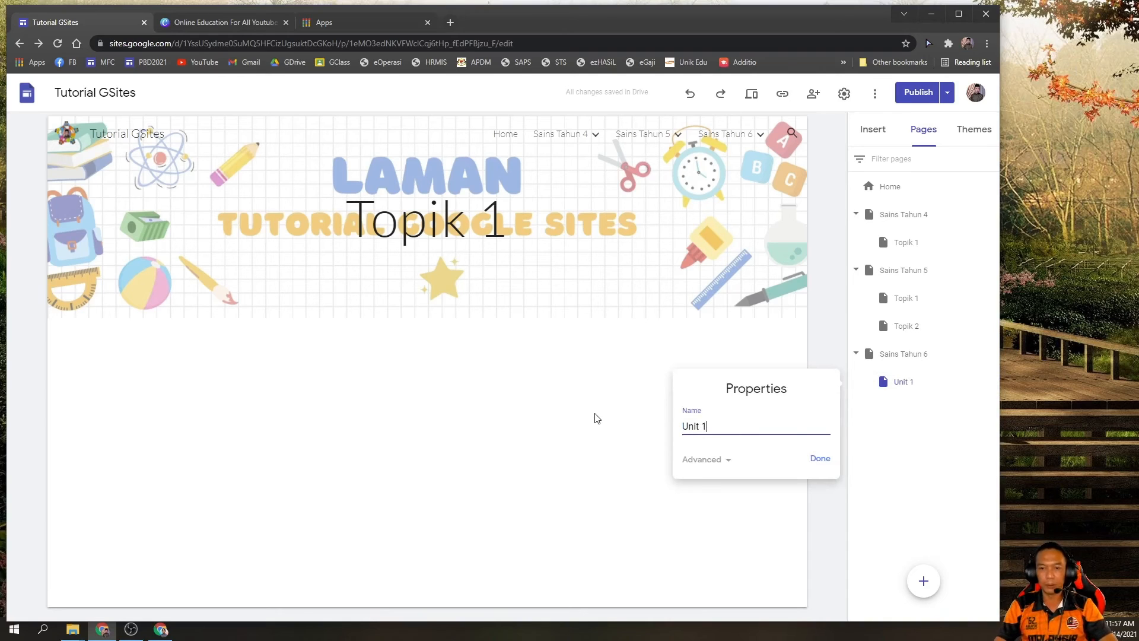
pyautogui.click(818, 459)
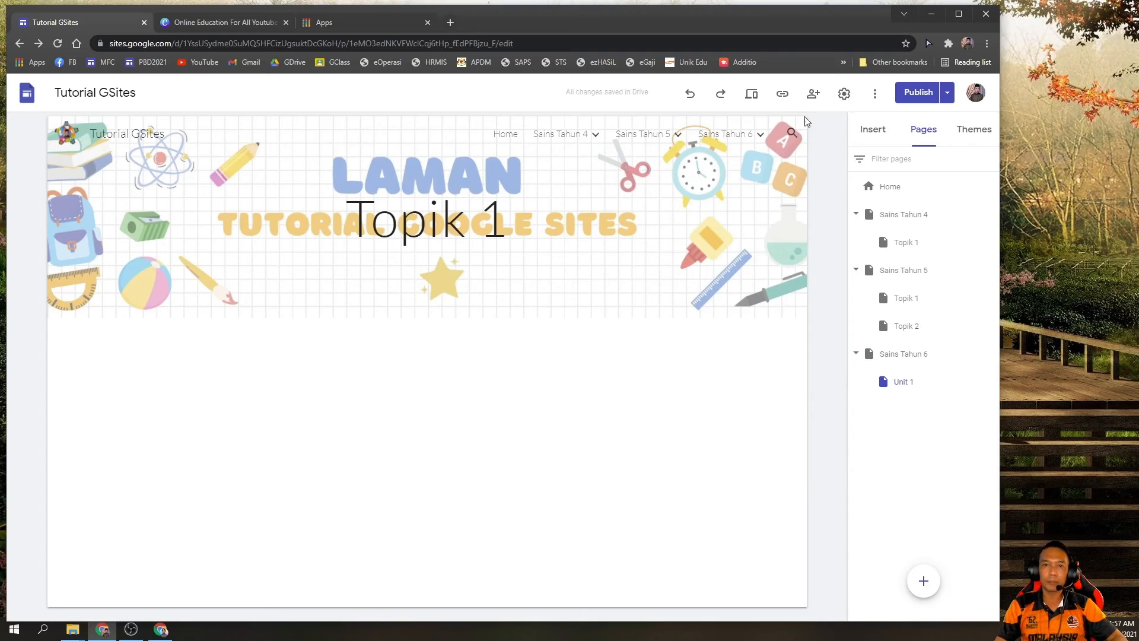
# Copy the Unit 1 subpage's published link and paste it over the address in the other browser tab to compare them.
pyautogui.click(782, 95)
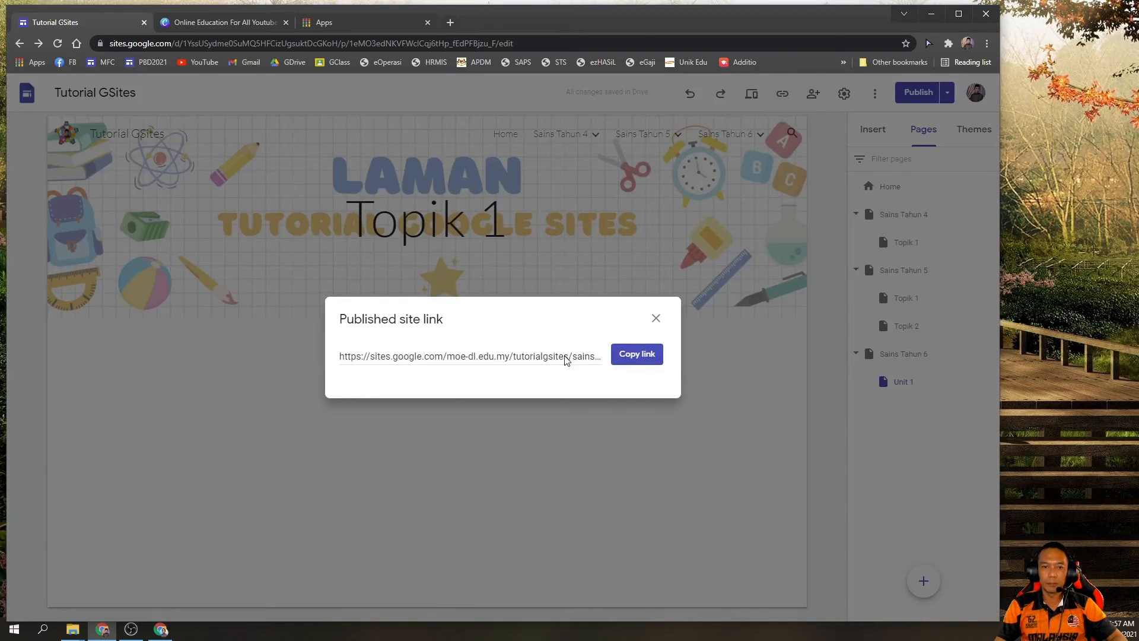
pyautogui.click(624, 356)
pyautogui.click(363, 22)
pyautogui.hotkey('ctrl', 'v')
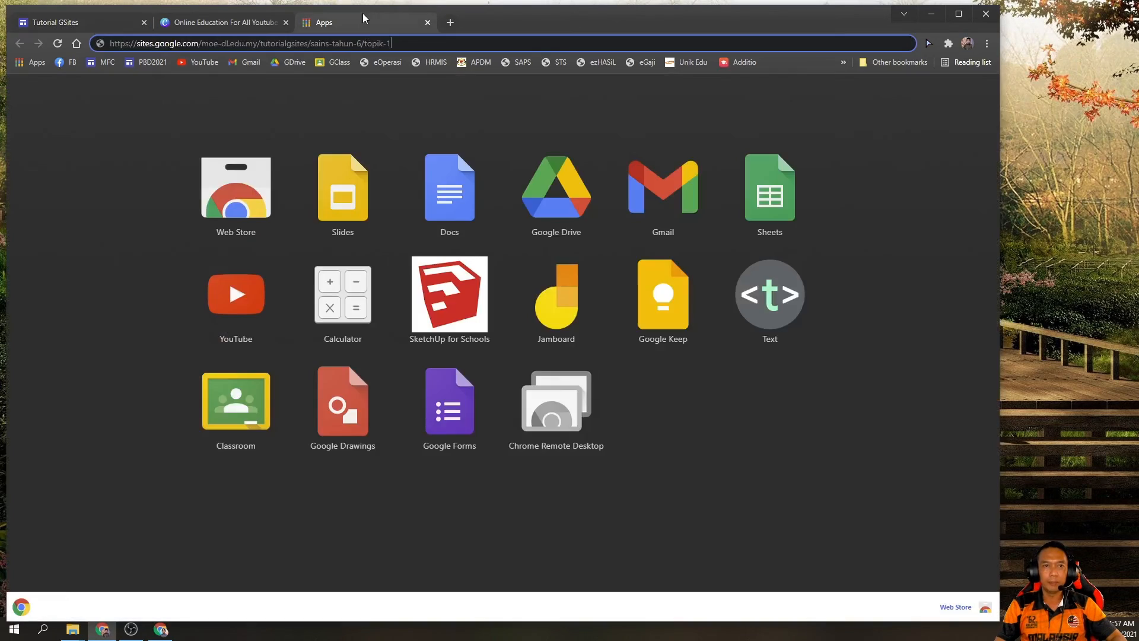
pyautogui.moveTo(416, 40); pyautogui.dragTo(35, 45)
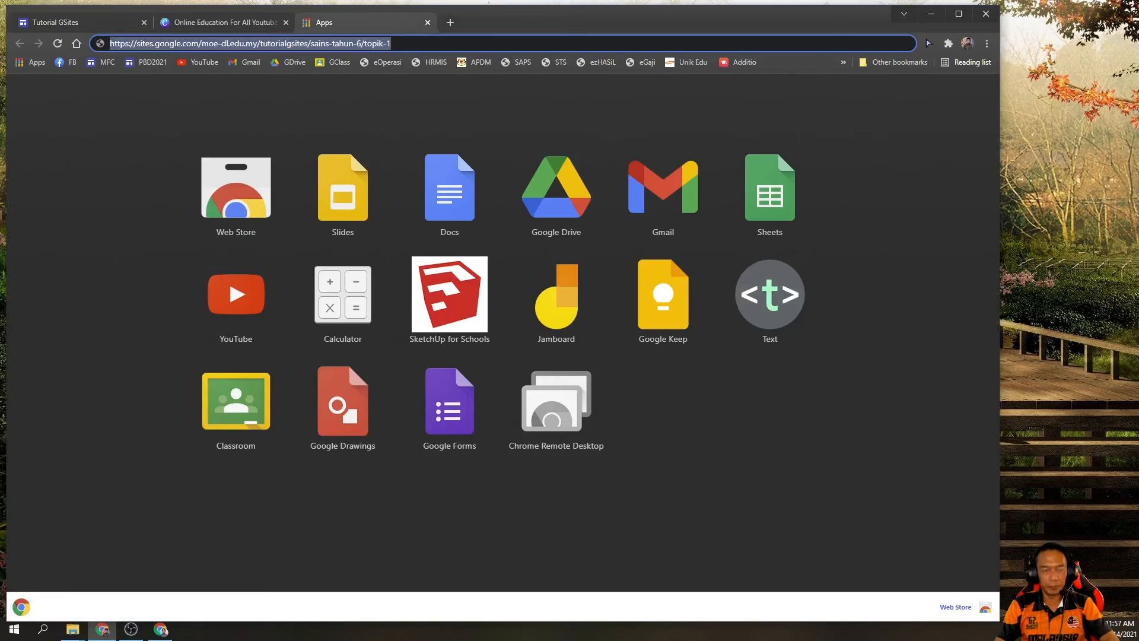
pyautogui.hotkey('ctrl', 'v')
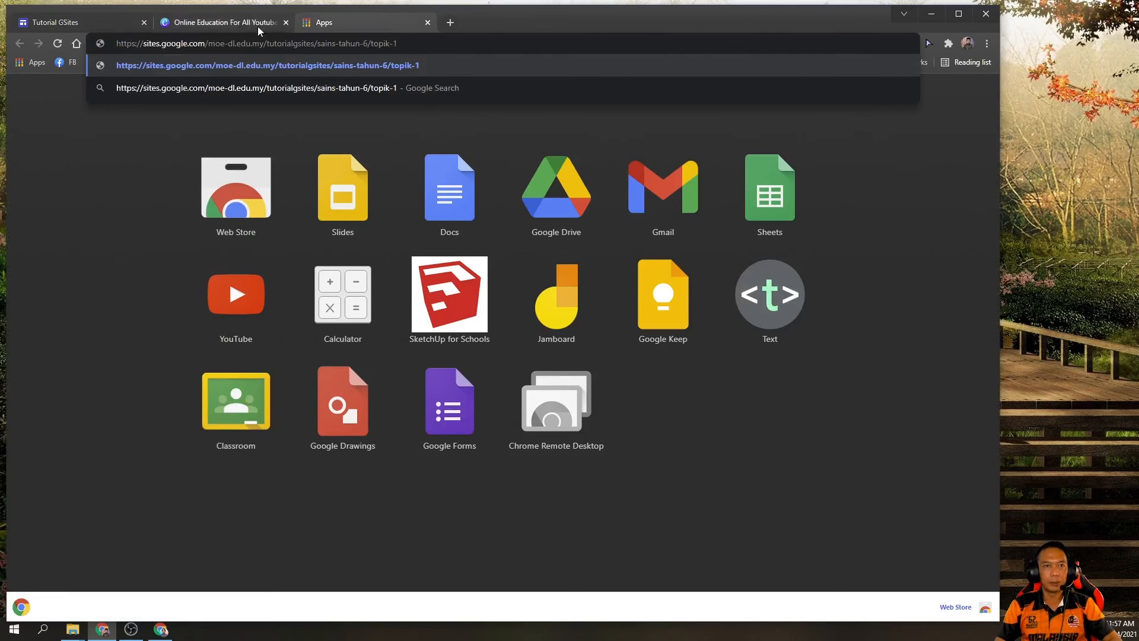
# Try to publish the site from the editor, and paste the copied subpage link again in the comparison tab.
pyautogui.click(71, 21)
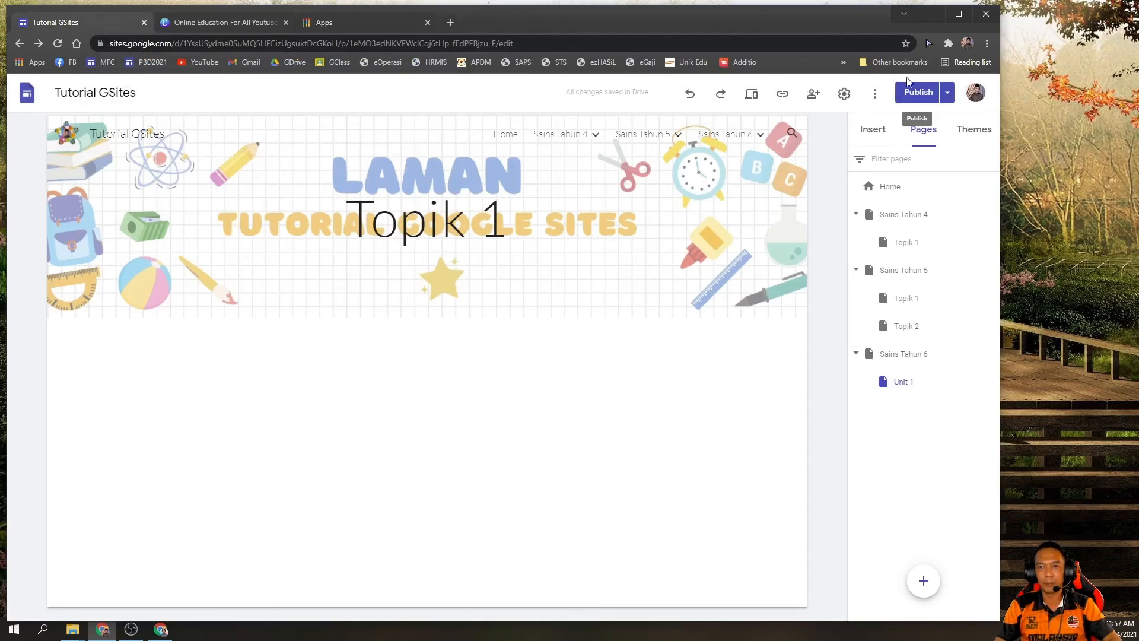
pyautogui.click(934, 89)
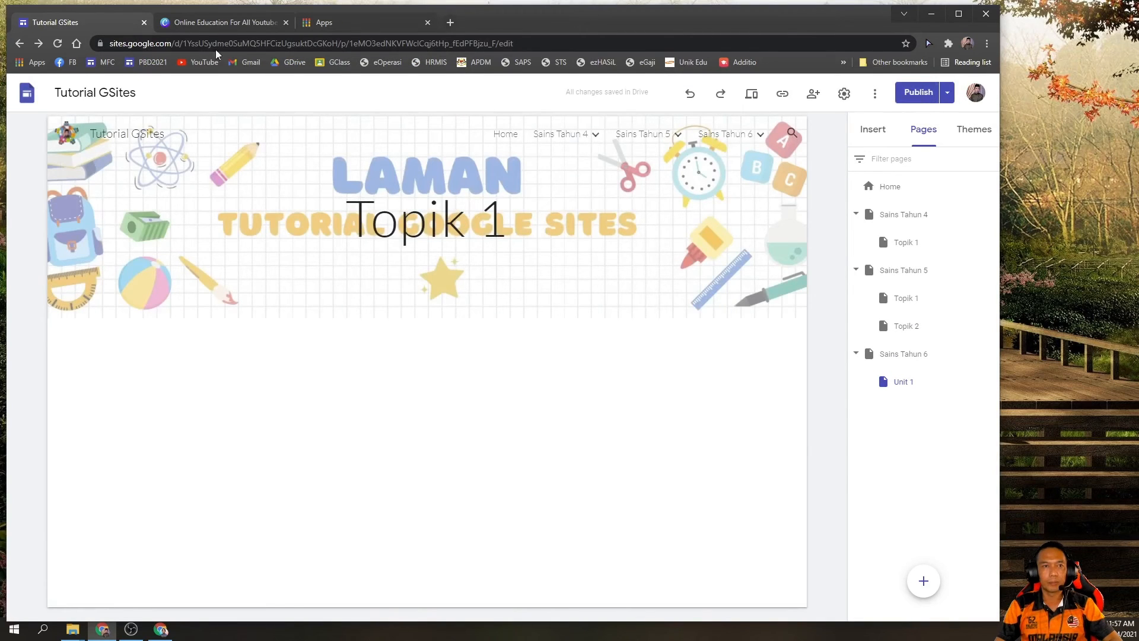
pyautogui.click(248, 21)
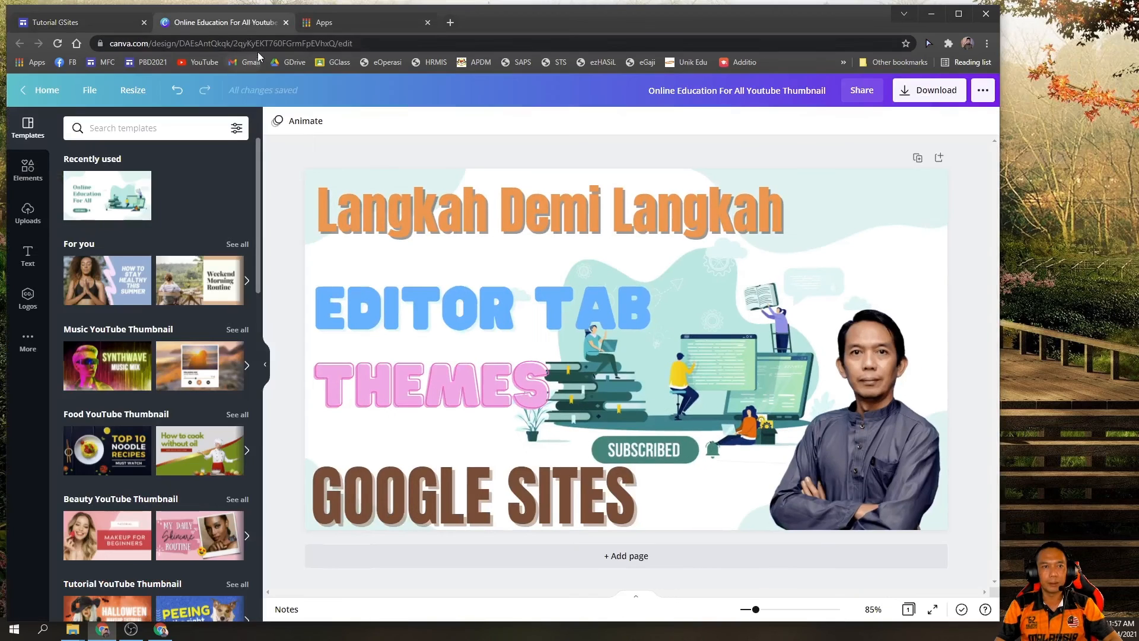
pyautogui.click(350, 25)
pyautogui.tripleClick(432, 49)
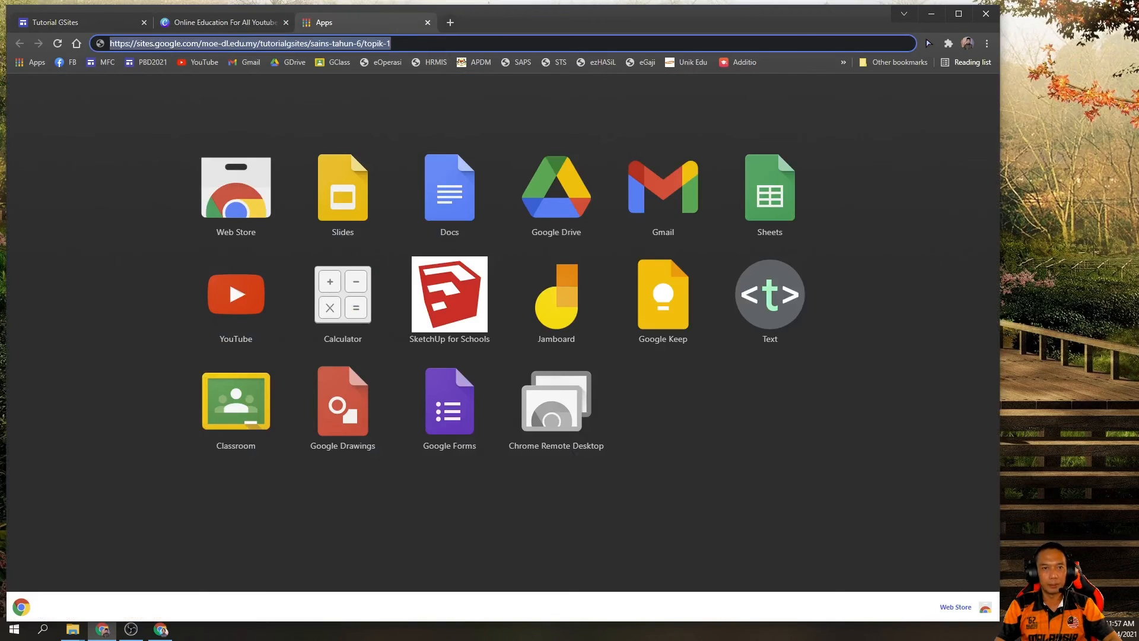
pyautogui.hotkey('ctrl', 'v')
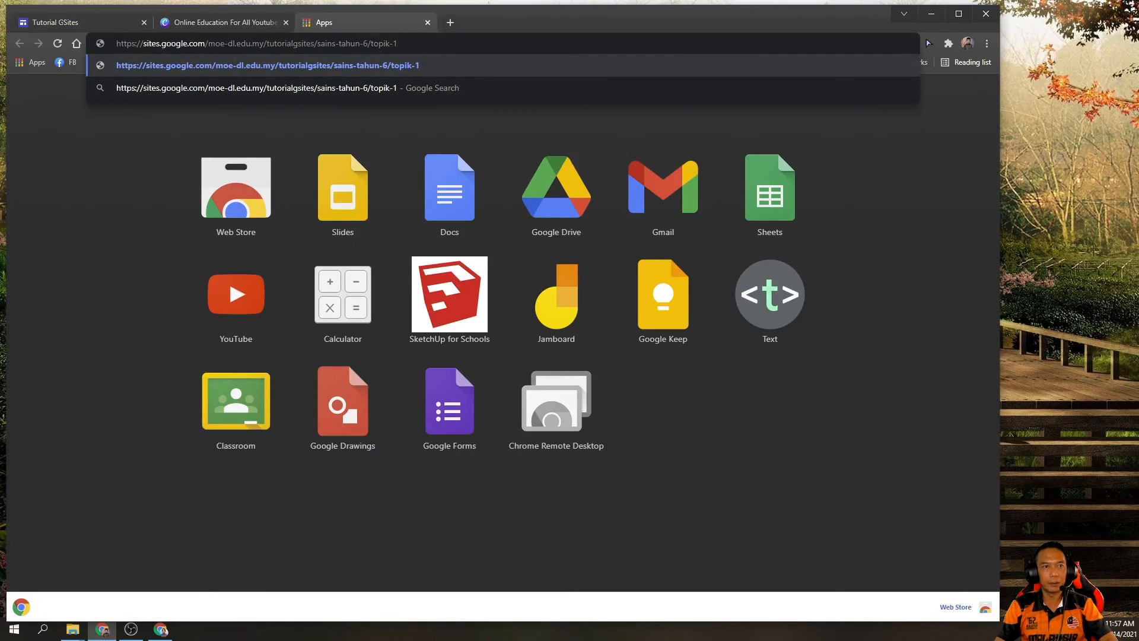
# Copy the Unit 1 subpage's published link afresh from the editor and recheck it as an address in the comparison tab.
pyautogui.click(42, 22)
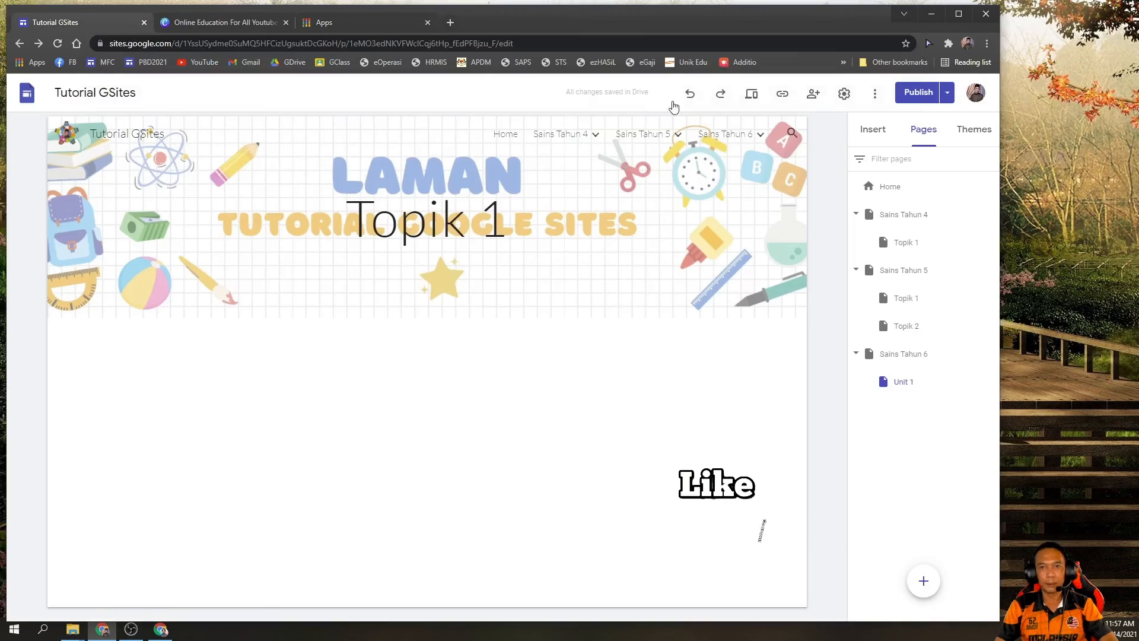
pyautogui.click(782, 94)
pyautogui.click(635, 352)
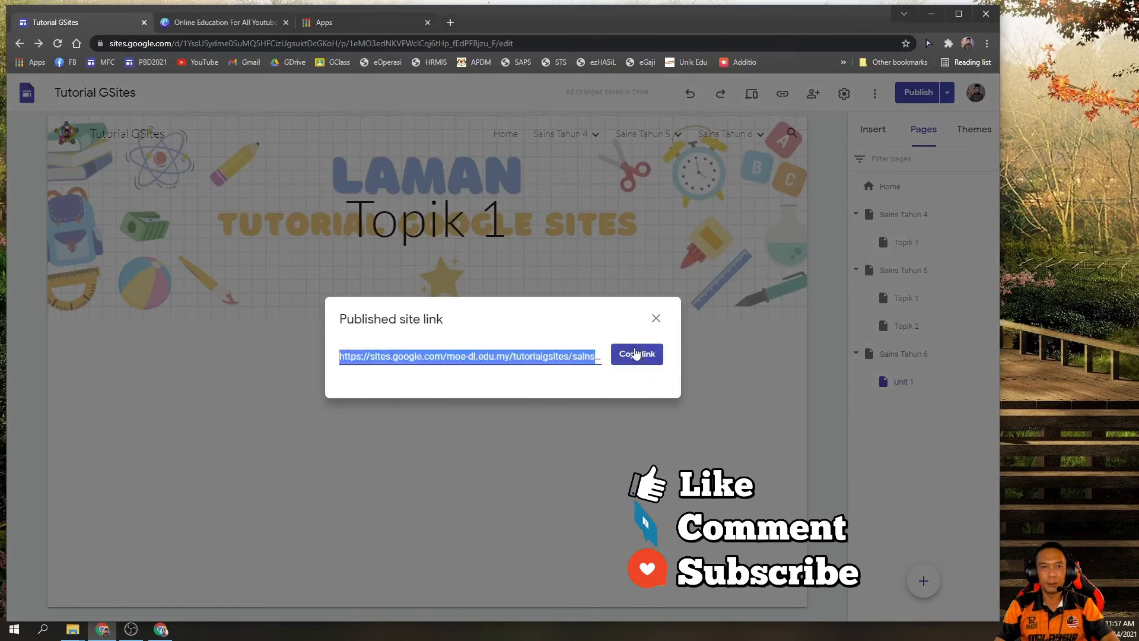
pyautogui.click(354, 22)
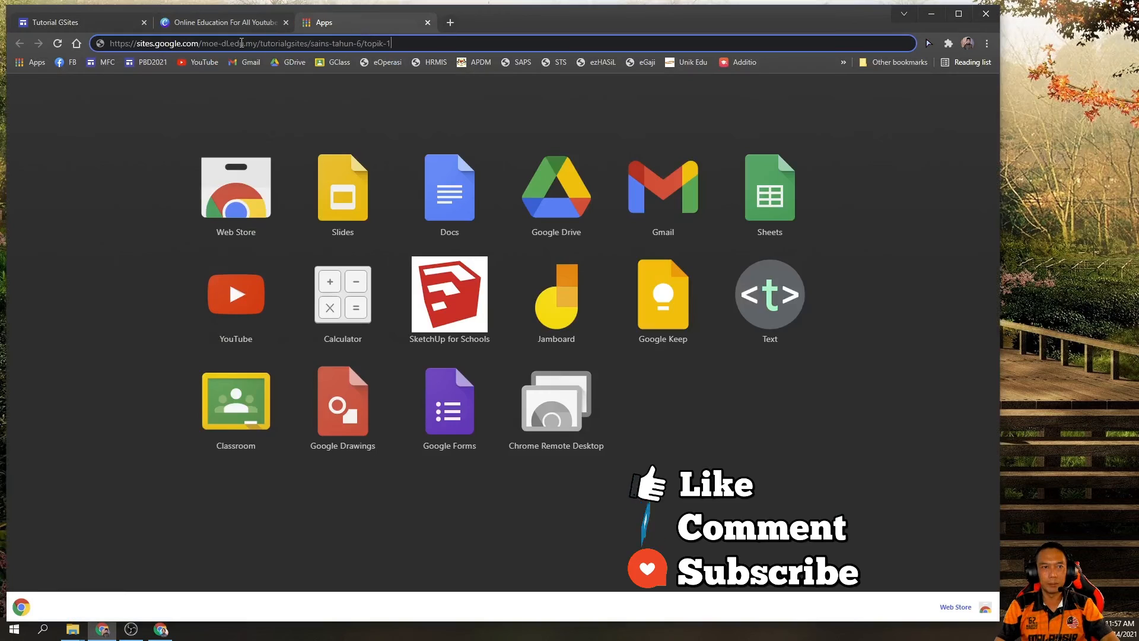
pyautogui.hotkey('ctrl', 'v')
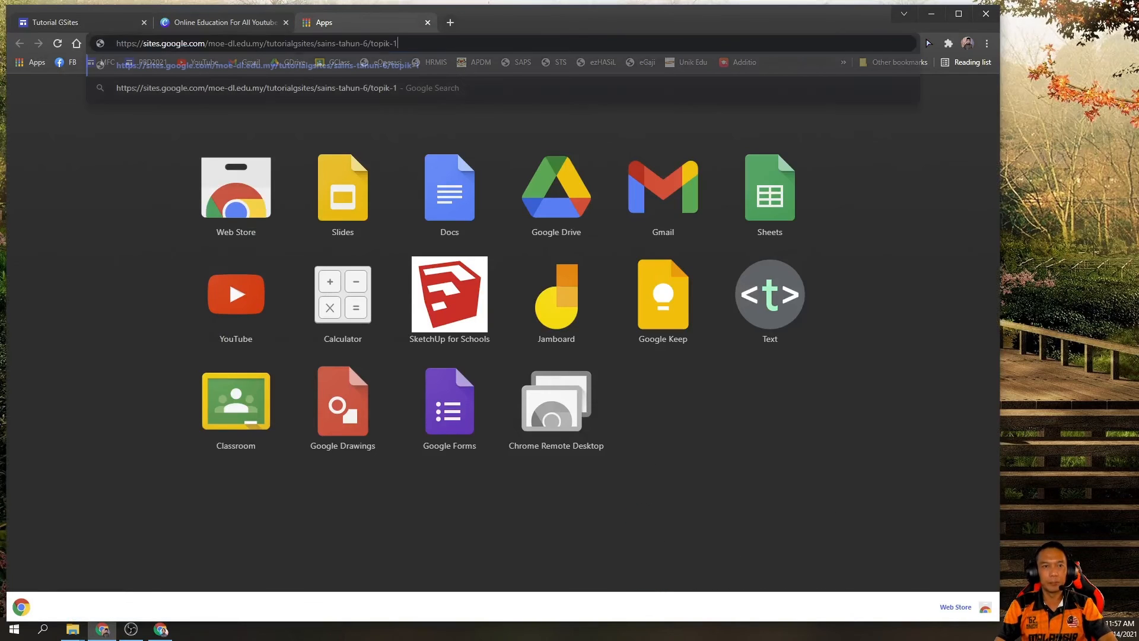
# Return to the site editor and publish the page title change from Topik 1 to Unit 1.
pyautogui.click(76, 22)
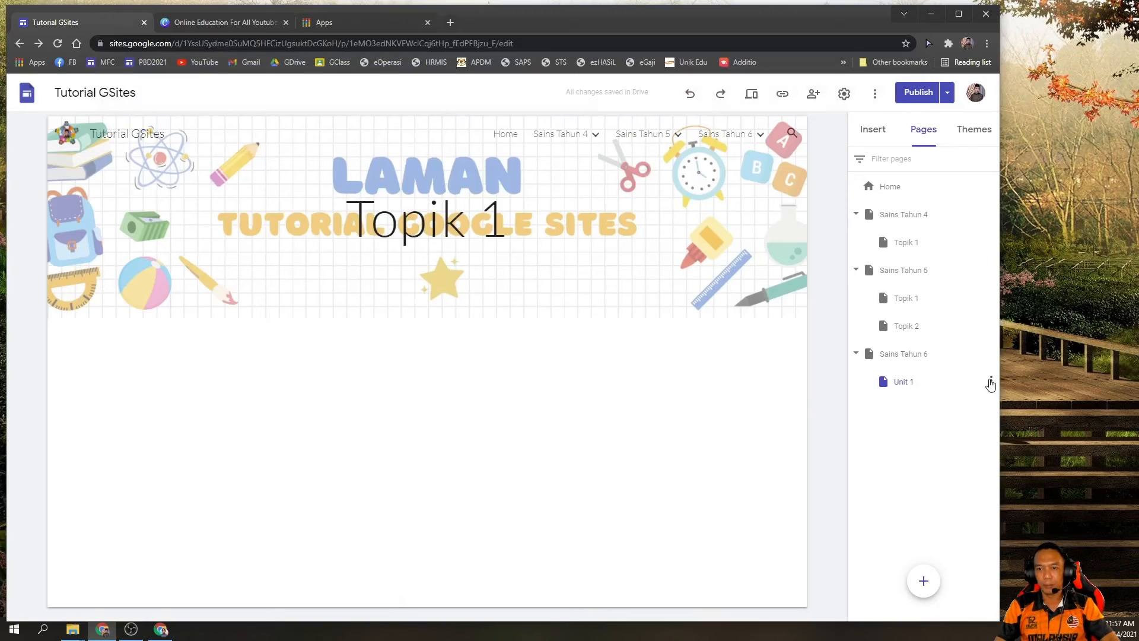
pyautogui.click(912, 94)
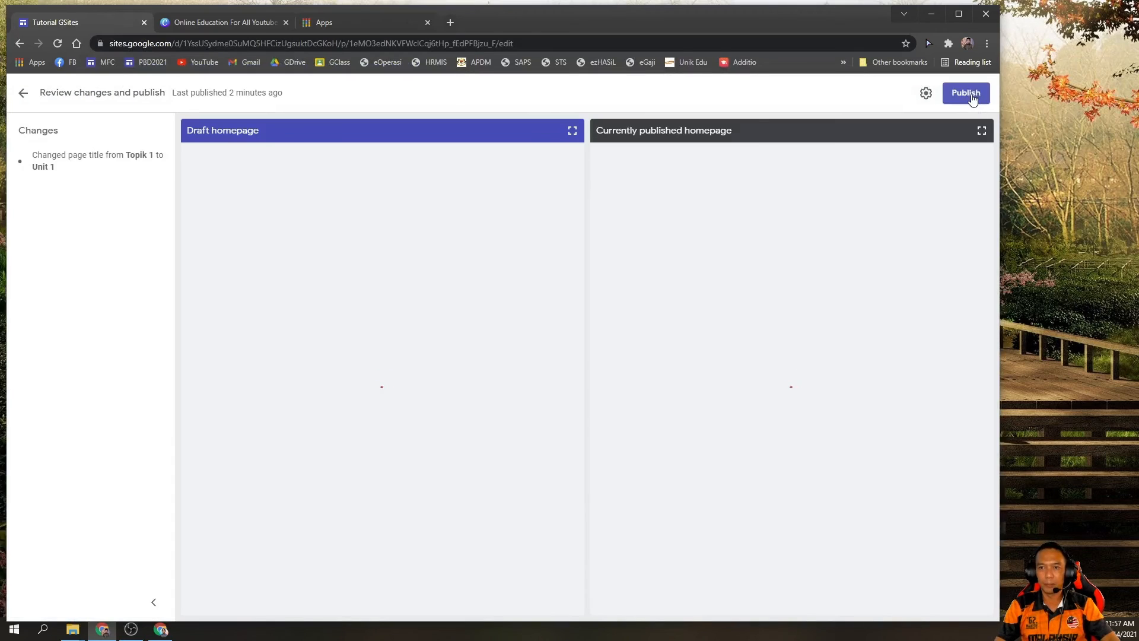
pyautogui.click(955, 97)
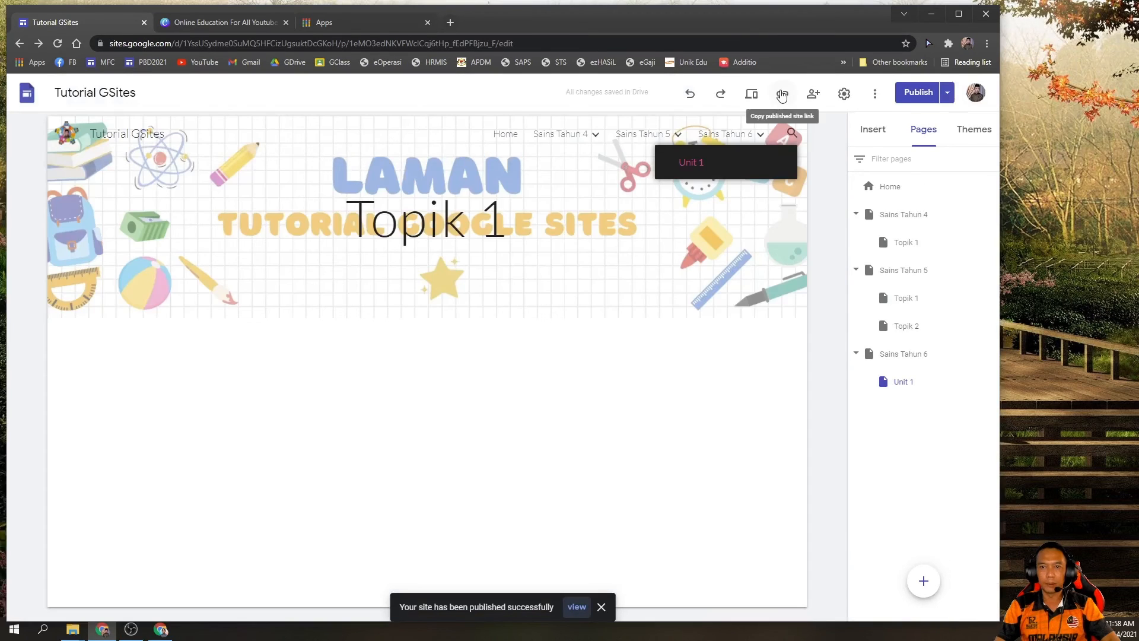
# Copy the republished Unit 1 link and paste it in the comparison tab to check the "unit-1" ending of the address.
pyautogui.click(782, 94)
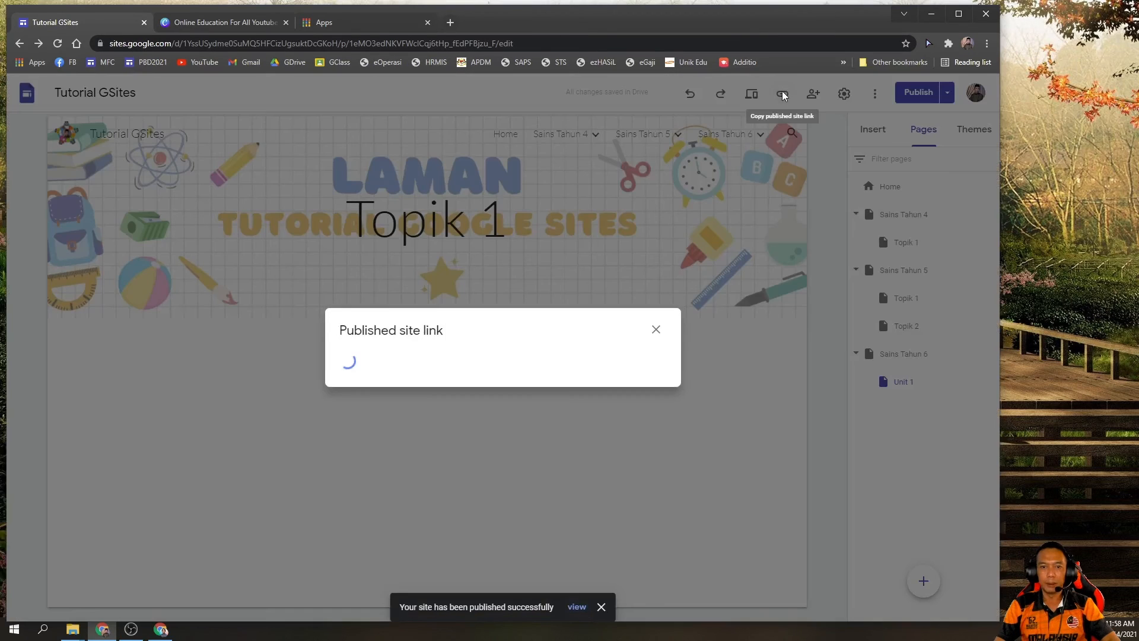
pyautogui.click(637, 354)
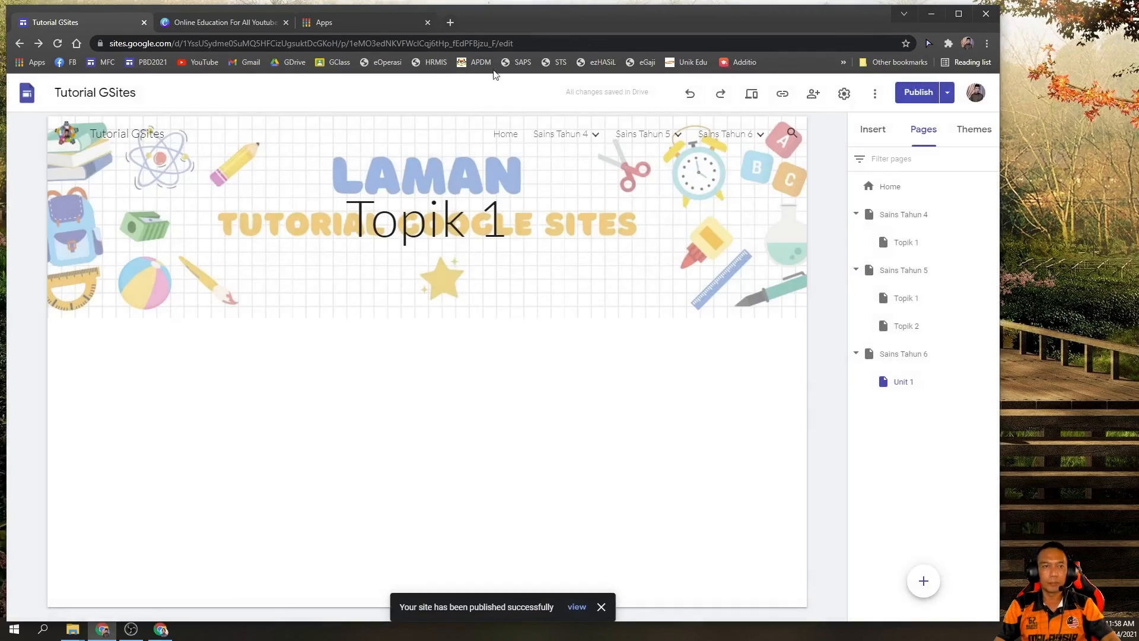
pyautogui.click(336, 23)
pyautogui.click(340, 43)
pyautogui.hotkey('ctrl', 'v')
pyautogui.doubleClick(383, 42)
pyautogui.write('unit')
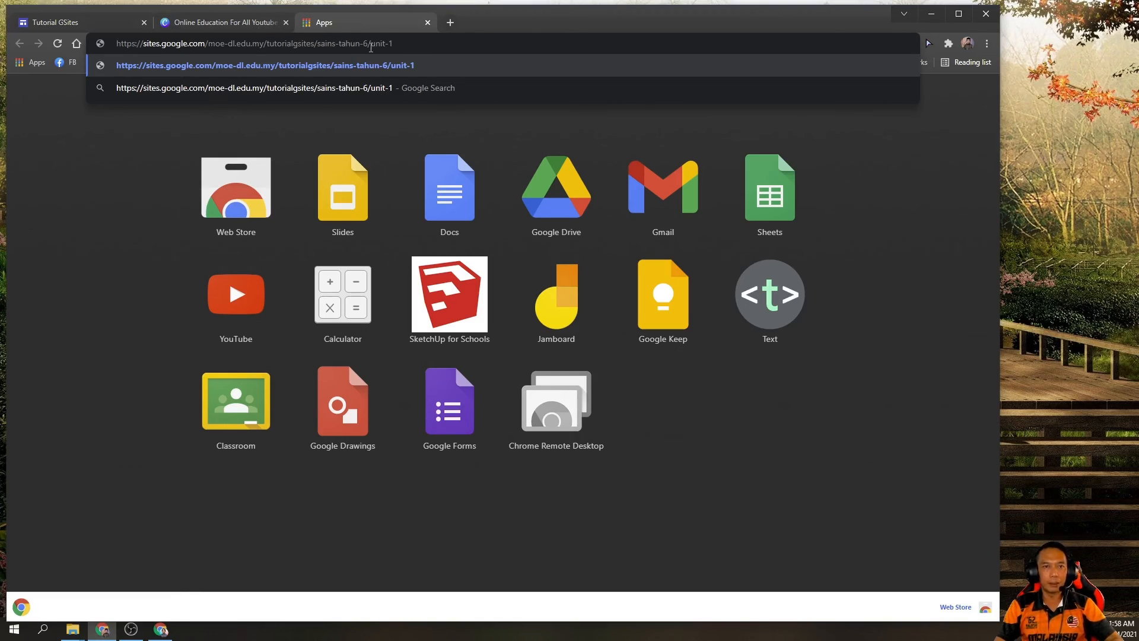
# Return to the site editor and copy the published link of the Sains Tahun 4 page.
pyautogui.click(78, 27)
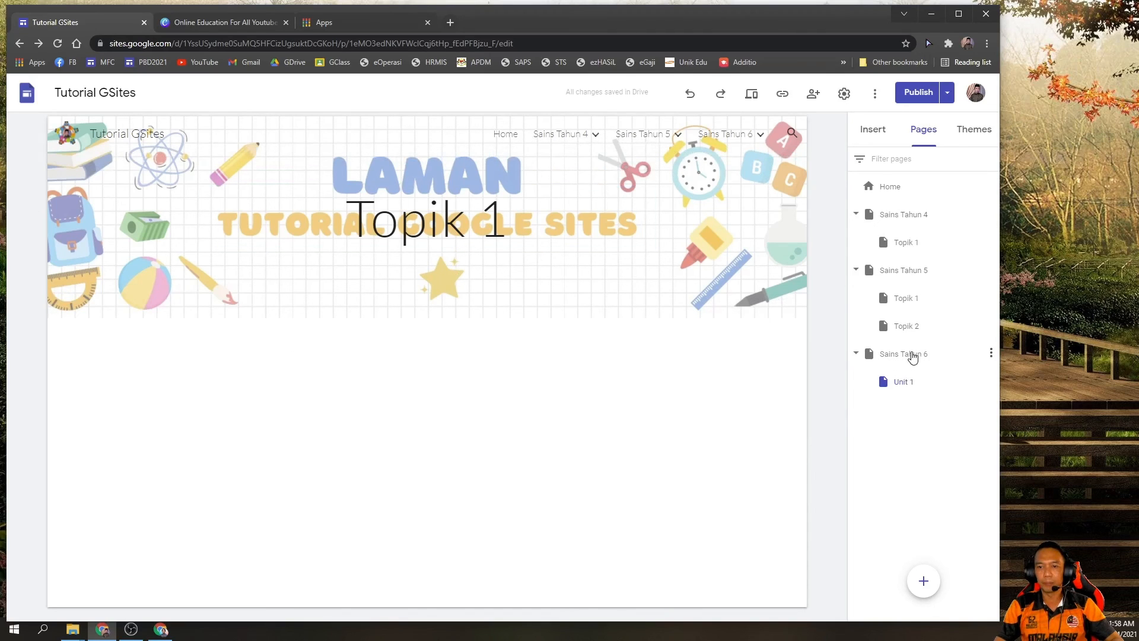
pyautogui.click(921, 216)
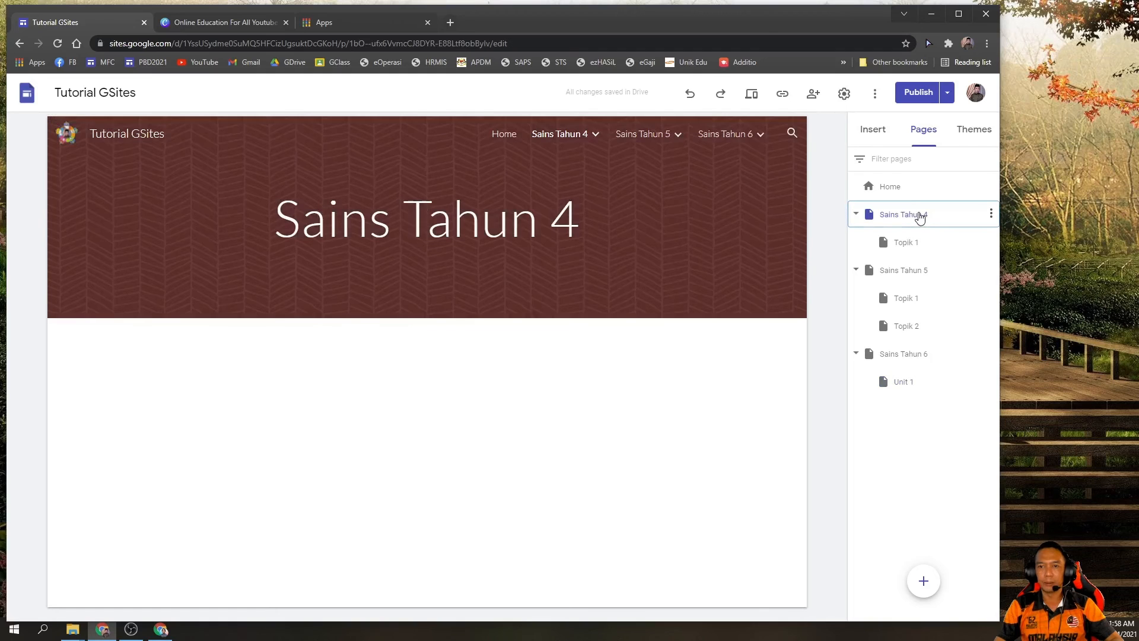
pyautogui.click(783, 97)
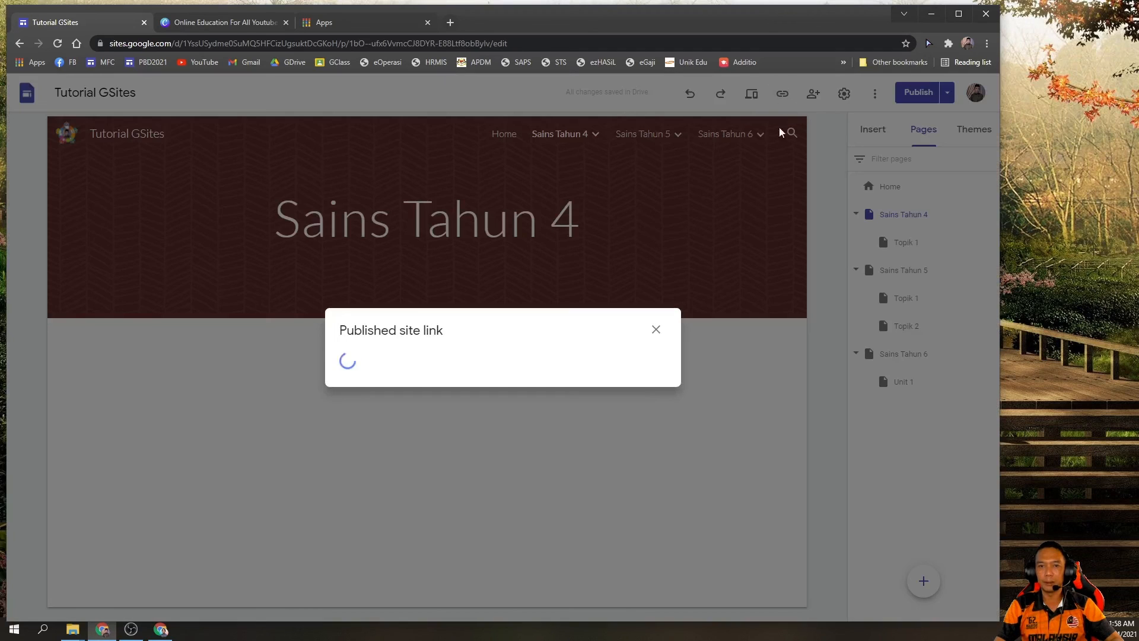
pyautogui.click(636, 356)
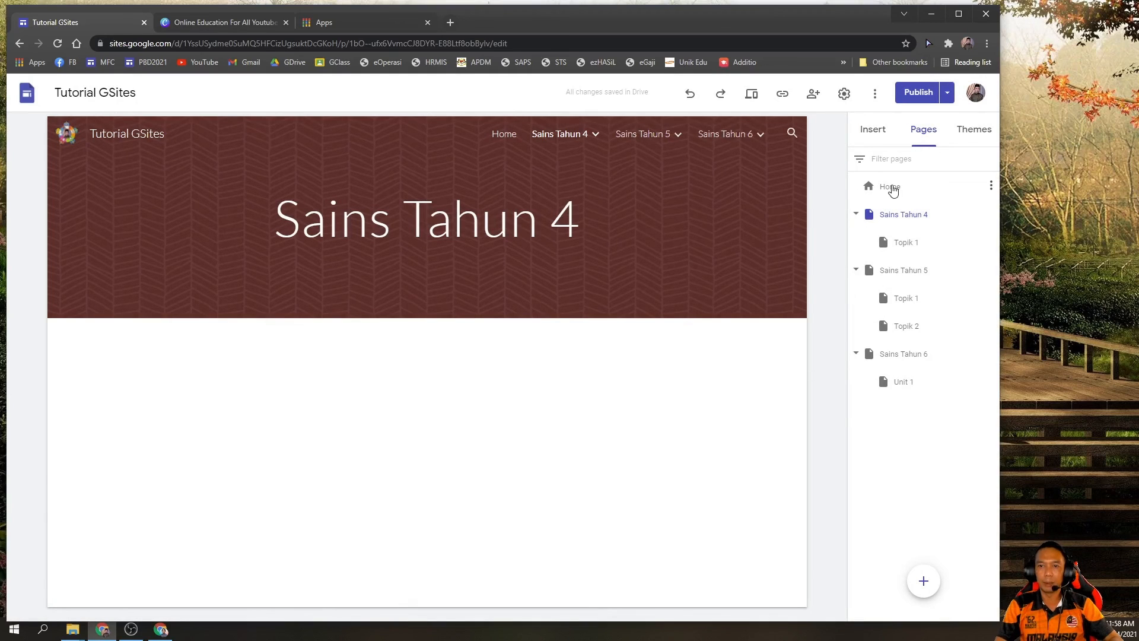
# Insert a button named "Sains Tahun 4" on the Home page, linked to the copied address ending in "sains-tahun-4".
pyautogui.click(893, 189)
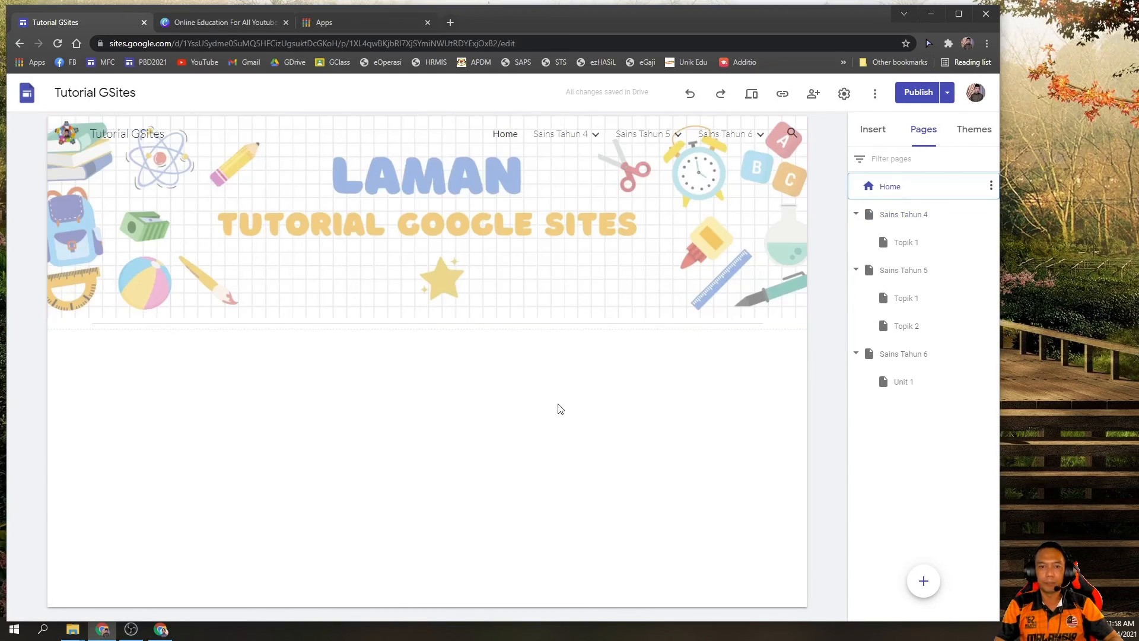
pyautogui.click(879, 138)
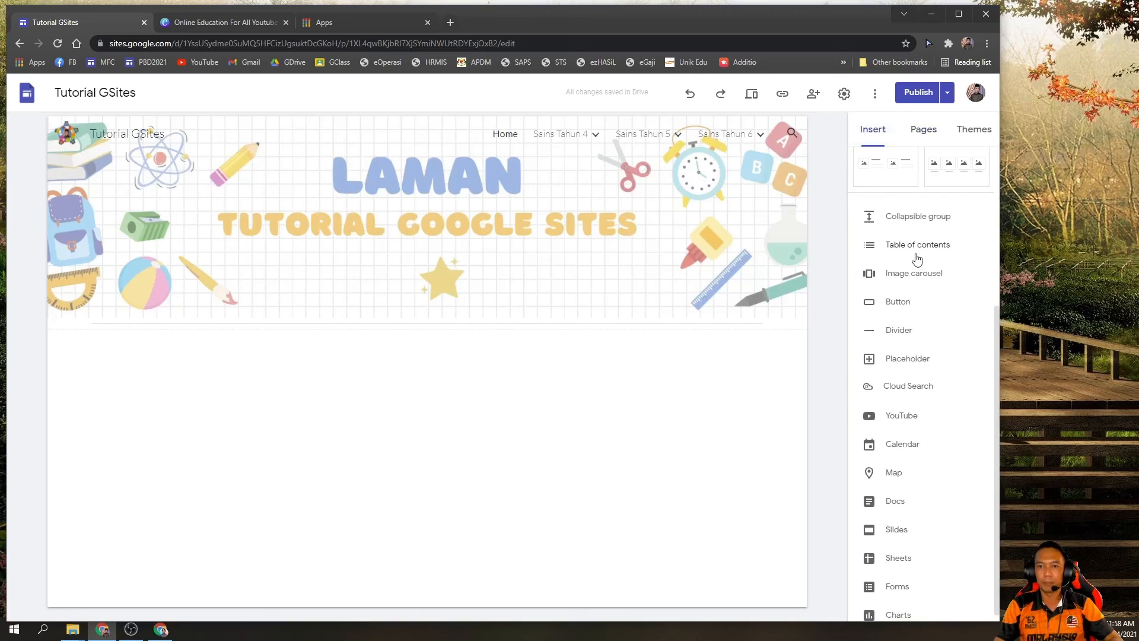
pyautogui.click(898, 304)
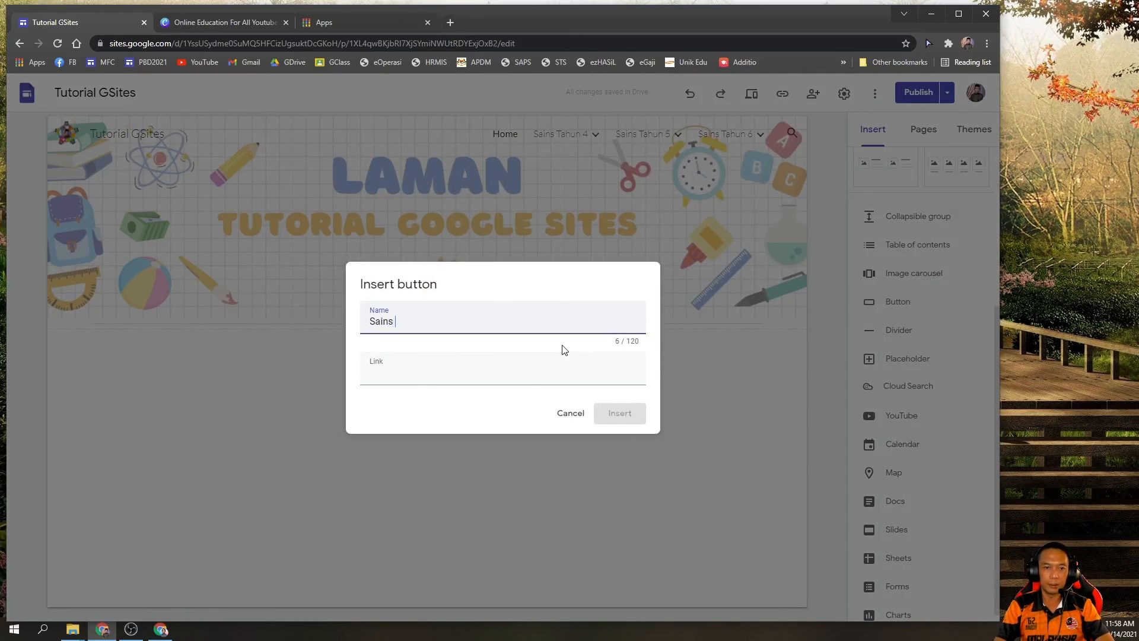
pyautogui.write('Sains Tahun 4')
pyautogui.click(458, 381)
pyautogui.click(451, 420)
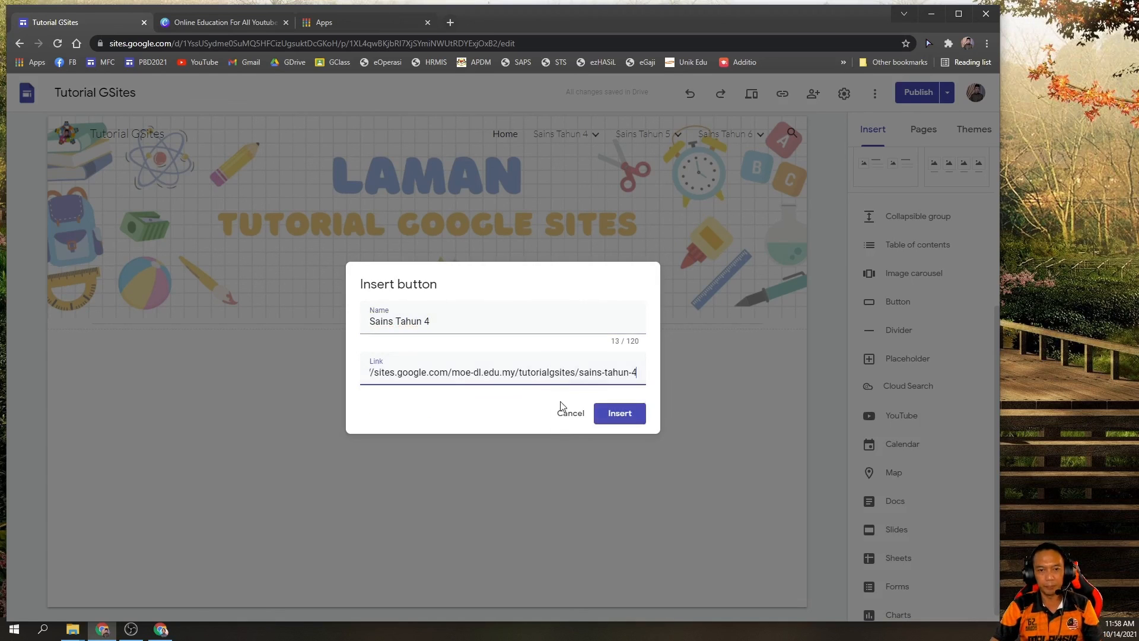
pyautogui.click(623, 414)
pyautogui.click(211, 374)
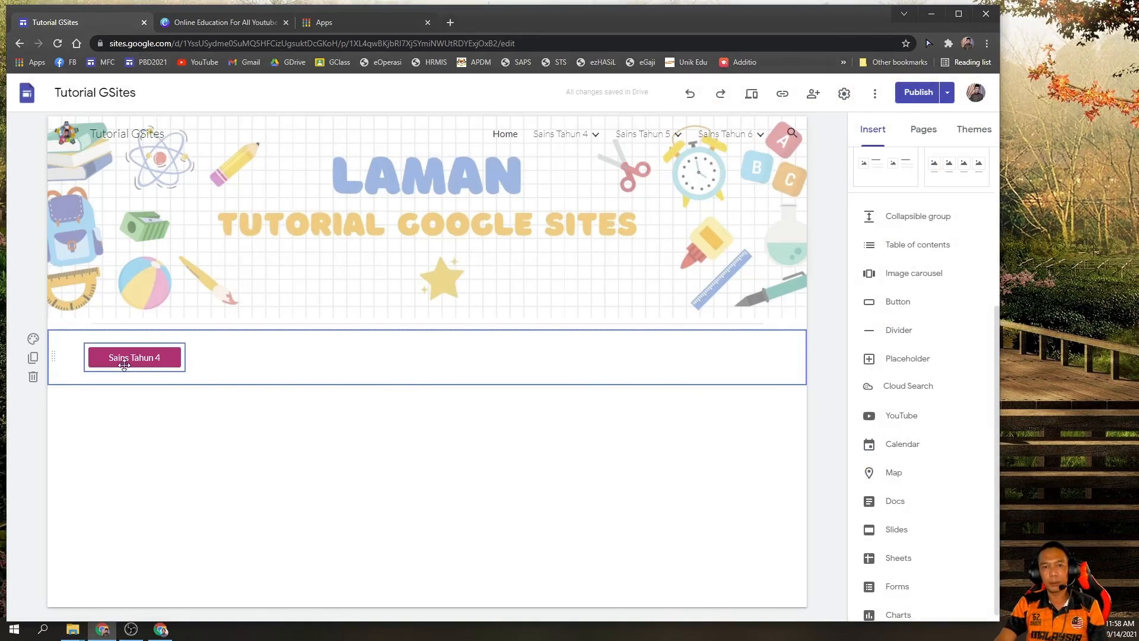
pyautogui.click(927, 138)
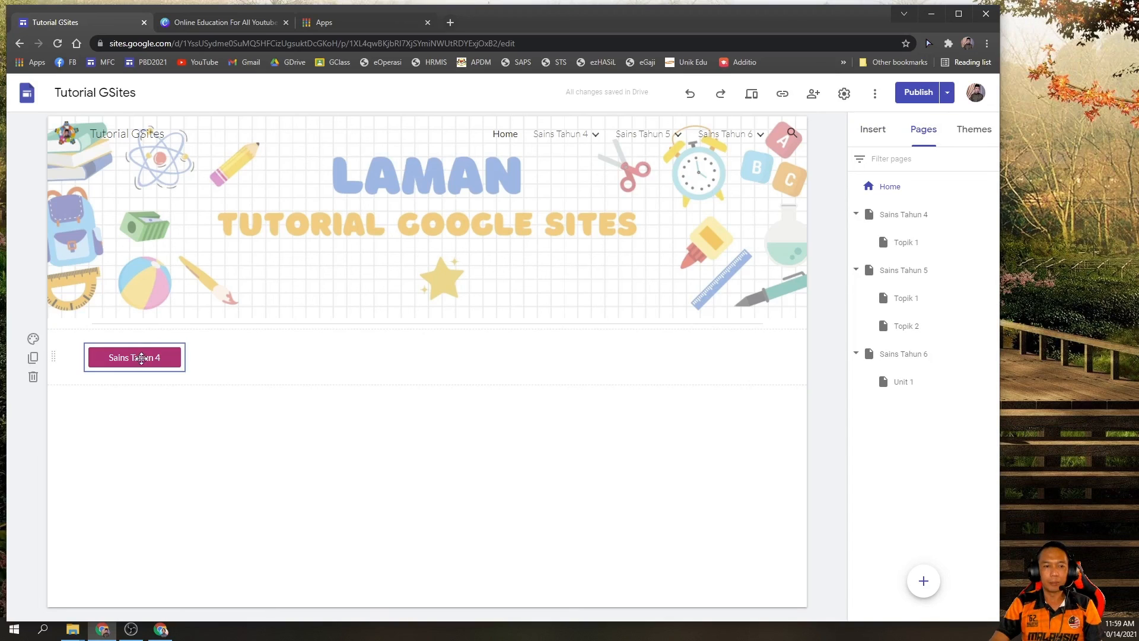
pyautogui.click(344, 374)
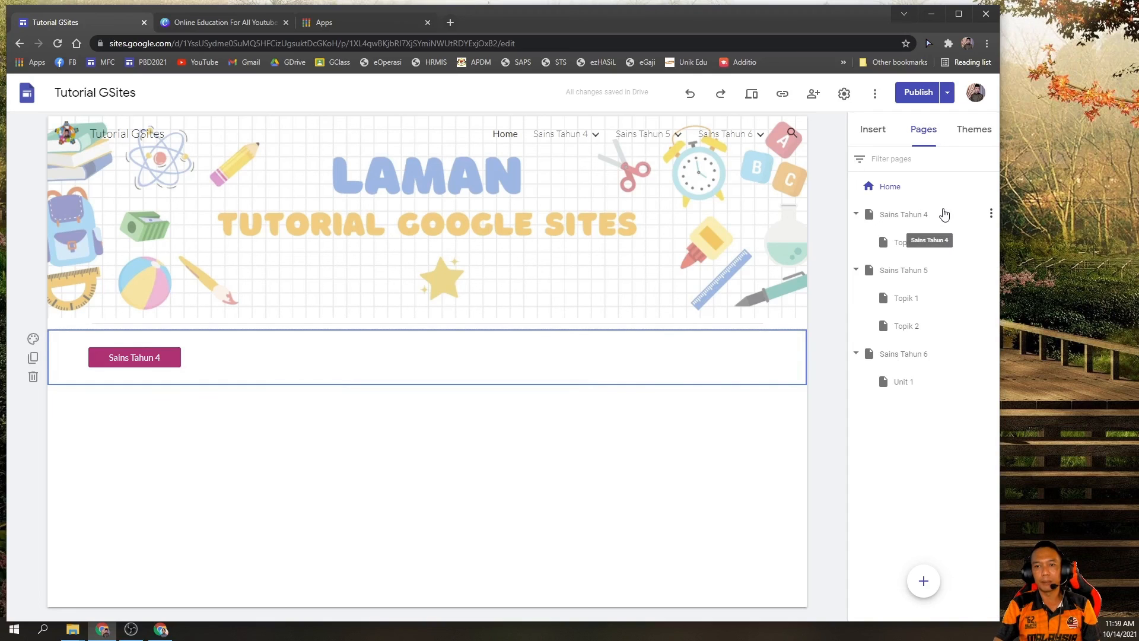
pyautogui.click(926, 458)
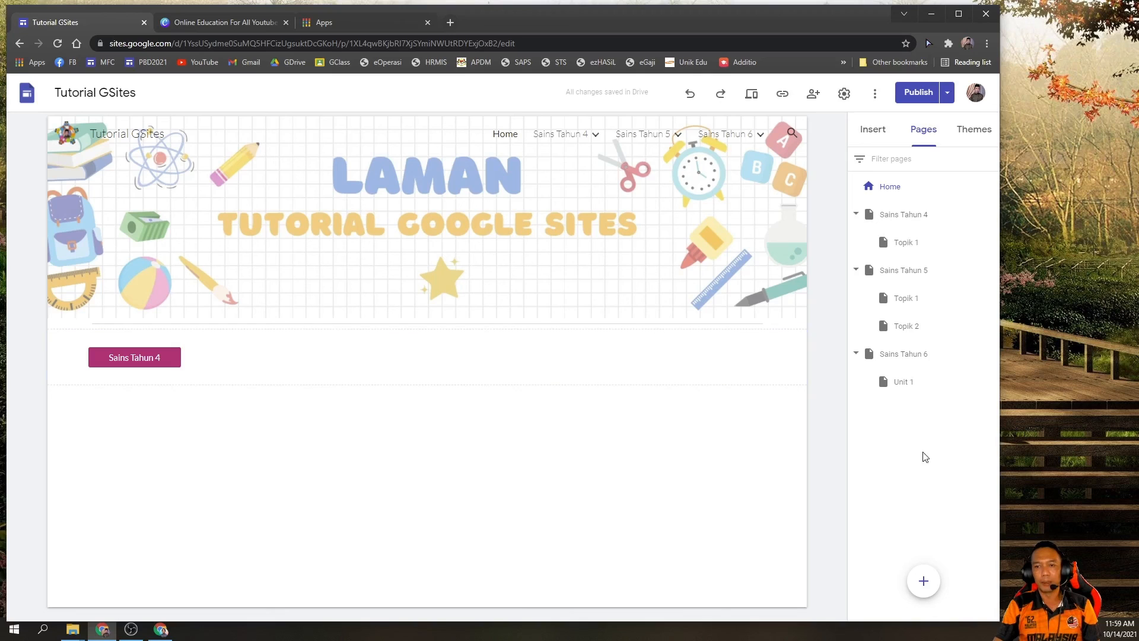